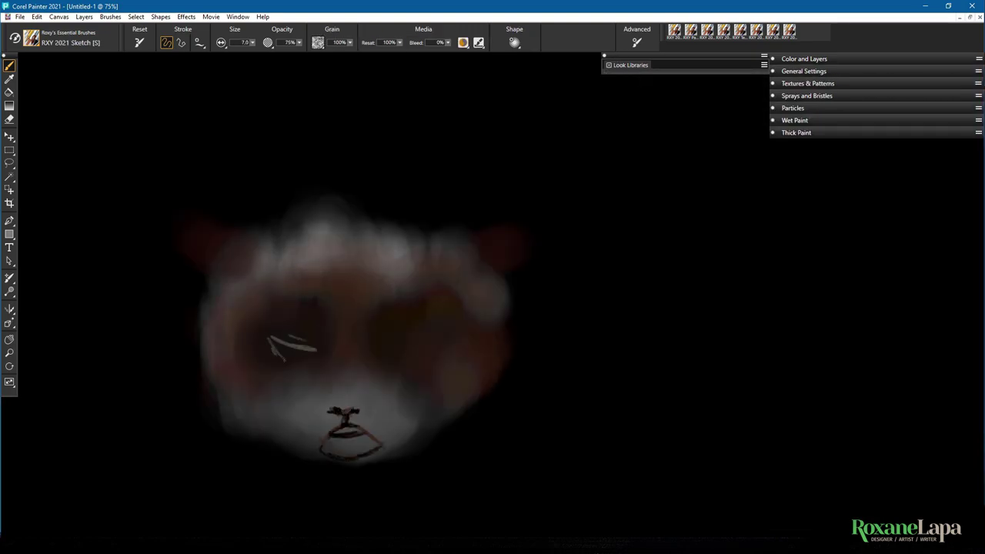
Paint the eyes, nose, mouth, cheek shading and ear outlines onto the blurry face
{"action": "left_click_drag", "start_coordinate": [351, 331], "coordinate": [351, 385]}
{"action": "left_click_drag", "start_coordinate": [269, 377], "coordinate": [331, 435]}
{"action": "left_click_drag", "start_coordinate": [431, 239], "coordinate": [485, 208]}
{"action": "left_click_drag", "start_coordinate": [508, 177], "coordinate": [512, 270]}
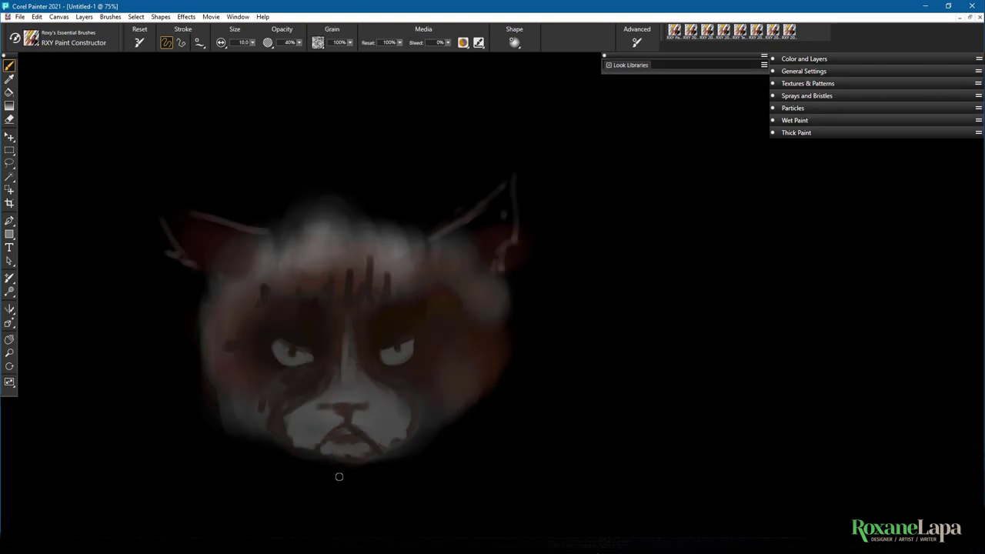
Refine the face shading with a new brush from the library
{"action": "left_click", "coordinate": [804, 58]}
{"action": "left_click_drag", "start_coordinate": [308, 416], "coordinate": [369, 434]}
{"action": "left_click_drag", "start_coordinate": [292, 239], "coordinate": [385, 262]}
{"action": "left_click_drag", "start_coordinate": [231, 308], "coordinate": [231, 423]}
{"action": "left_click_drag", "start_coordinate": [339, 415], "coordinate": [362, 439]}
With RXY Square, paint a white forehead band, dark eye patches and brown ears
{"action": "left_click", "coordinate": [30, 39]}
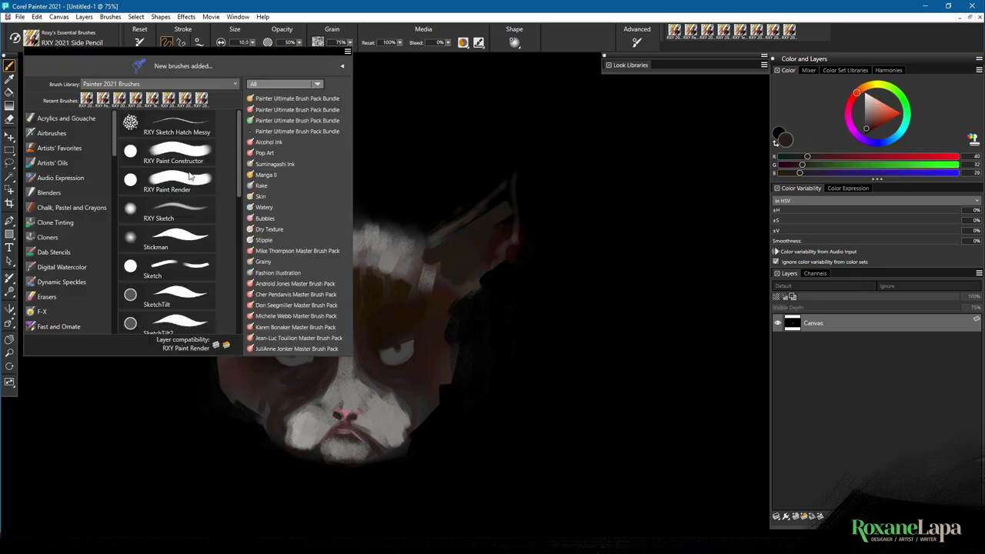
{"action": "left_click", "coordinate": [190, 177]}
{"action": "left_click_drag", "start_coordinate": [67, 241], "coordinate": [550, 231]}
{"action": "left_click_drag", "start_coordinate": [223, 330], "coordinate": [462, 308]}
{"action": "left_click_drag", "start_coordinate": [262, 361], "coordinate": [431, 369]}
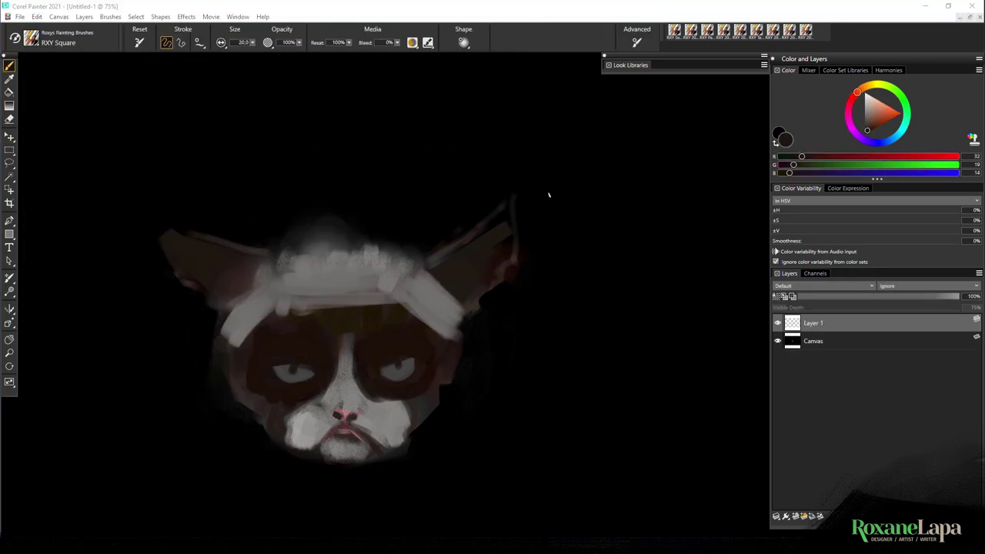
{"action": "left_click_drag", "start_coordinate": [169, 247], "coordinate": [262, 269]}
Add white fur around the forehead and cheeks, and refine the eyes and muzzle
{"action": "left_click_drag", "start_coordinate": [223, 308], "coordinate": [231, 415]}
{"action": "left_click_drag", "start_coordinate": [431, 262], "coordinate": [500, 239]}
{"action": "mouse_move", "coordinate": [193, 300]}
{"action": "left_mouse_down"}
{"action": "mouse_move", "coordinate": [237, 334]}
{"action": "mouse_move", "coordinate": [300, 327]}
{"action": "left_mouse_up"}
{"action": "left_click_drag", "start_coordinate": [323, 292], "coordinate": [431, 331]}
{"action": "left_click_drag", "start_coordinate": [246, 339], "coordinate": [447, 338]}
At 100% zoom, paint sampled dark browns over the mouth, pink nose and forehead
{"action": "key", "text": "ctrl+alt+0"}
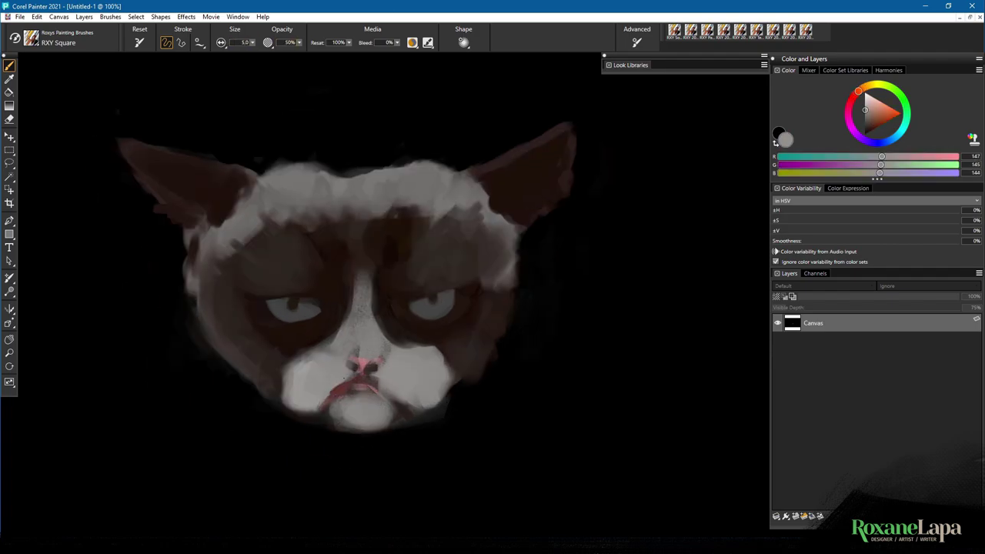
{"action": "left_click_drag", "start_coordinate": [331, 389], "coordinate": [385, 394]}
{"action": "left_click", "coordinate": [329, 334], "text": "alt"}
{"action": "left_click", "coordinate": [362, 367], "text": "alt"}
{"action": "left_click_drag", "start_coordinate": [343, 365], "coordinate": [380, 362]}
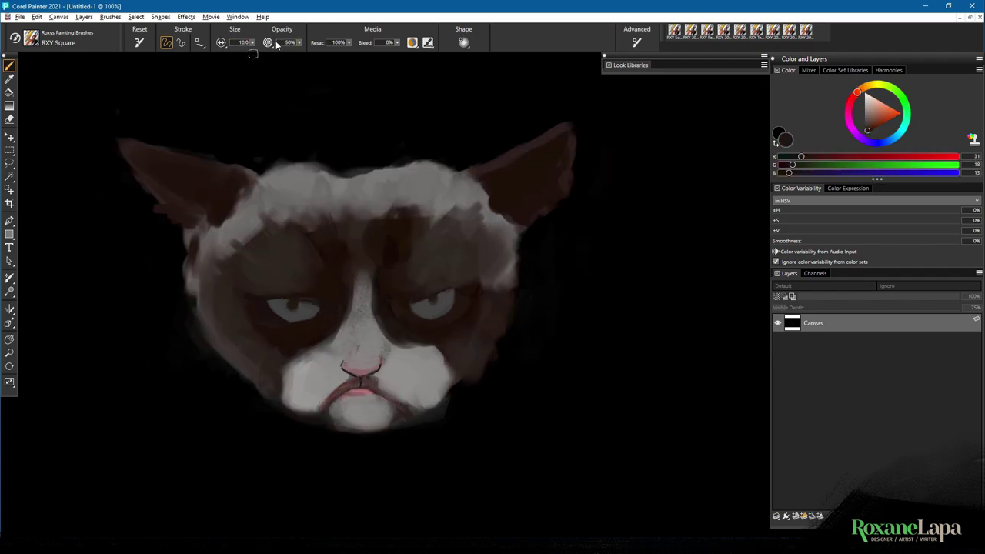
{"action": "left_click_drag", "start_coordinate": [358, 208], "coordinate": [389, 231]}
Paint both eyes cyan, lighten the nose bridge and add white, then darkened, eyelids
{"action": "left_click_drag", "start_coordinate": [330, 200], "coordinate": [369, 235]}
{"action": "left_click_drag", "start_coordinate": [269, 308], "coordinate": [315, 311]}
{"action": "left_click_drag", "start_coordinate": [415, 300], "coordinate": [450, 304]}
{"action": "left_click_drag", "start_coordinate": [361, 285], "coordinate": [361, 354]}
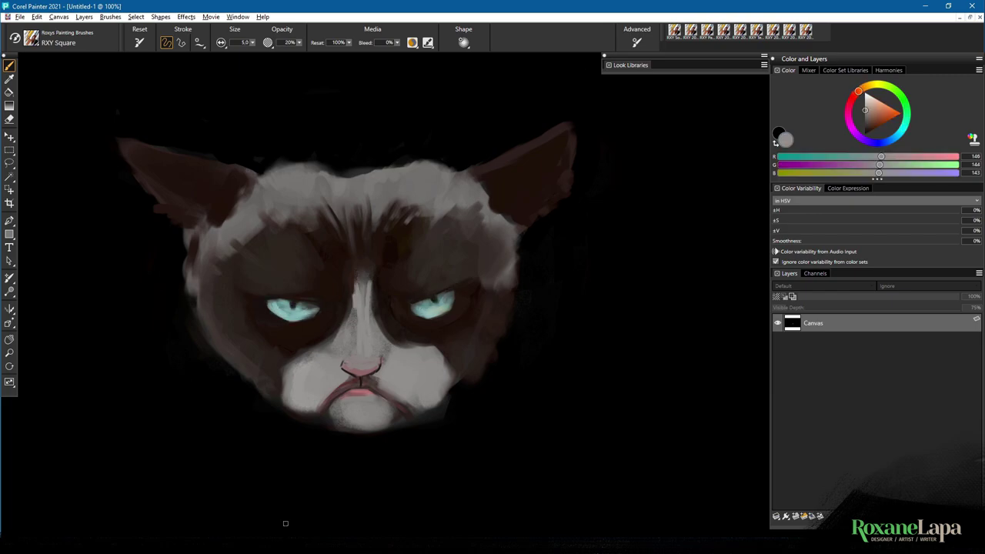
{"action": "left_click_drag", "start_coordinate": [265, 300], "coordinate": [323, 288]}
{"action": "left_click_drag", "start_coordinate": [374, 264], "coordinate": [472, 308]}
{"action": "left_click_drag", "start_coordinate": [400, 304], "coordinate": [444, 326]}
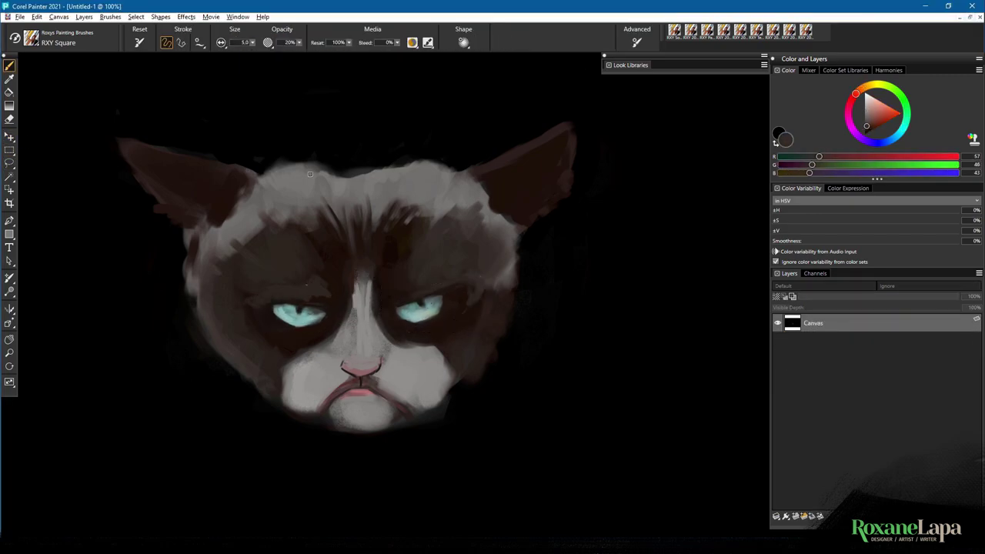
Rework the mouth, reshape the eyes, discard a white brow stroke and darken around the left eye
{"action": "mouse_move", "coordinate": [339, 393]}
{"action": "left_mouse_down"}
{"action": "mouse_move", "coordinate": [385, 400]}
{"action": "mouse_move", "coordinate": [361, 393]}
{"action": "left_mouse_up"}
{"action": "left_click_drag", "start_coordinate": [388, 308], "coordinate": [486, 286]}
{"action": "mouse_move", "coordinate": [300, 311]}
{"action": "left_mouse_down"}
{"action": "mouse_move", "coordinate": [260, 300]}
{"action": "mouse_move", "coordinate": [277, 302]}
{"action": "left_mouse_up"}
{"action": "key", "text": "Delete"}
{"action": "left_click_drag", "start_coordinate": [401, 297], "coordinate": [454, 292]}
Repaint the mouth in tan, the cheeks in brown, and the forehead and ear fur
{"action": "left_click_drag", "start_coordinate": [335, 342], "coordinate": [443, 358]}
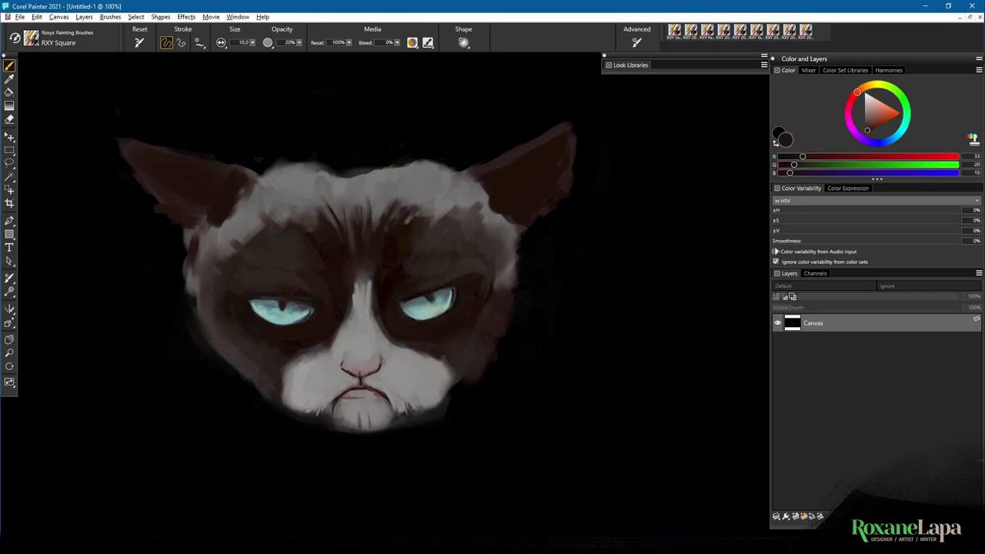
{"action": "left_click_drag", "start_coordinate": [238, 362], "coordinate": [277, 384]}
{"action": "left_click_drag", "start_coordinate": [369, 200], "coordinate": [427, 231]}
{"action": "mouse_move", "coordinate": [216, 223]}
{"action": "left_mouse_down"}
{"action": "mouse_move", "coordinate": [305, 171]}
{"action": "mouse_move", "coordinate": [439, 170]}
{"action": "mouse_move", "coordinate": [270, 196]}
{"action": "left_mouse_up"}
Add white forehead streaks, a bright white nose bridge, white muzzle and chin hairs
{"action": "left_click_drag", "start_coordinate": [454, 339], "coordinate": [493, 296]}
{"action": "left_click_drag", "start_coordinate": [270, 173], "coordinate": [450, 166]}
{"action": "left_click_drag", "start_coordinate": [307, 373], "coordinate": [384, 323]}
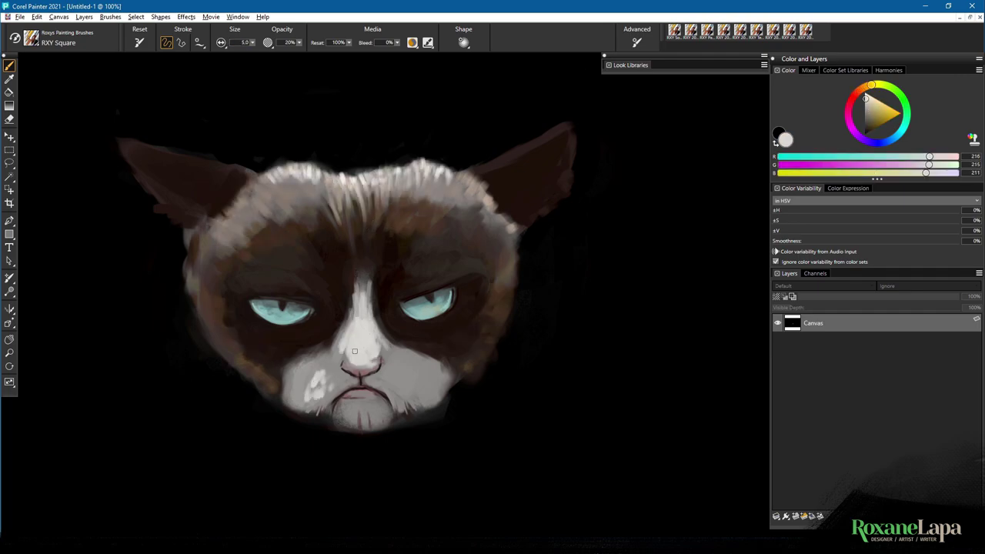
{"action": "mouse_move", "coordinate": [285, 385]}
{"action": "left_mouse_down"}
{"action": "mouse_move", "coordinate": [416, 358]}
{"action": "mouse_move", "coordinate": [450, 401]}
{"action": "mouse_move", "coordinate": [372, 401]}
{"action": "mouse_move", "coordinate": [393, 431]}
{"action": "left_mouse_up"}
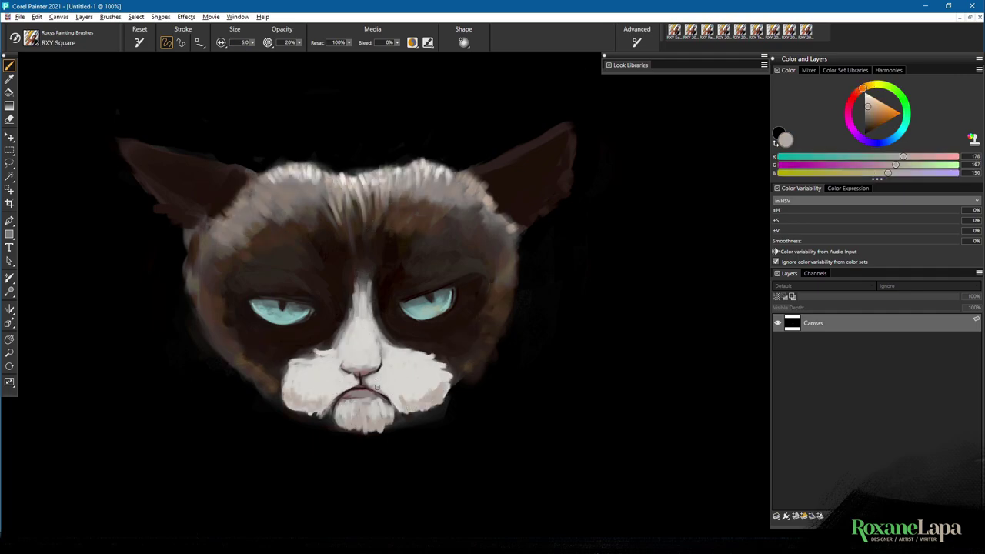
{"action": "left_click_drag", "start_coordinate": [346, 389], "coordinate": [378, 393]}
Paint the mouth pink, darken around the eyes and save the painting as a RIF file
{"action": "left_click_drag", "start_coordinate": [485, 274], "coordinate": [489, 312]}
{"action": "left_click_drag", "start_coordinate": [420, 273], "coordinate": [443, 281]}
{"action": "left_click_drag", "start_coordinate": [308, 277], "coordinate": [257, 359]}
{"action": "key", "text": "ctrl+s"}
Smooth and repaint the forehead and cheek fur with sampled light grey strokes
{"action": "key", "text": "bracketleft"}
{"action": "left_click", "coordinate": [266, 364], "text": "alt"}
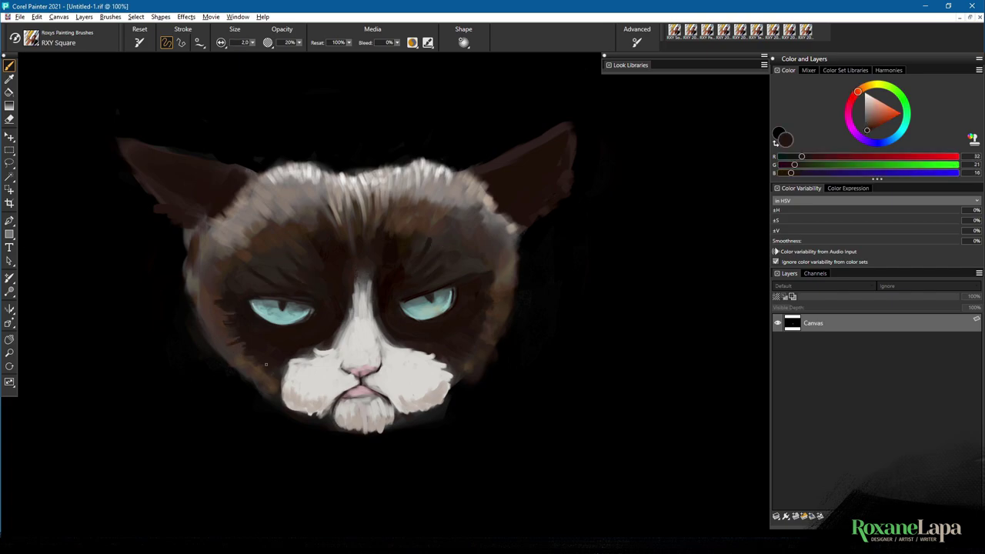
{"action": "left_click", "coordinate": [221, 270], "text": "alt"}
{"action": "key", "text": "bracketright"}
{"action": "key", "text": "bracketright"}
{"action": "mouse_move", "coordinate": [270, 177]}
{"action": "left_mouse_down"}
{"action": "mouse_move", "coordinate": [468, 179]}
{"action": "mouse_move", "coordinate": [496, 308]}
{"action": "left_mouse_up"}
{"action": "mouse_move", "coordinate": [207, 231]}
{"action": "left_mouse_down"}
{"action": "mouse_move", "coordinate": [270, 171]}
{"action": "mouse_move", "coordinate": [339, 177]}
{"action": "left_mouse_up"}
{"action": "left_click_drag", "start_coordinate": [193, 316], "coordinate": [231, 239]}
{"action": "left_click_drag", "start_coordinate": [377, 247], "coordinate": [516, 200]}
{"action": "left_click_drag", "start_coordinate": [238, 254], "coordinate": [288, 241]}
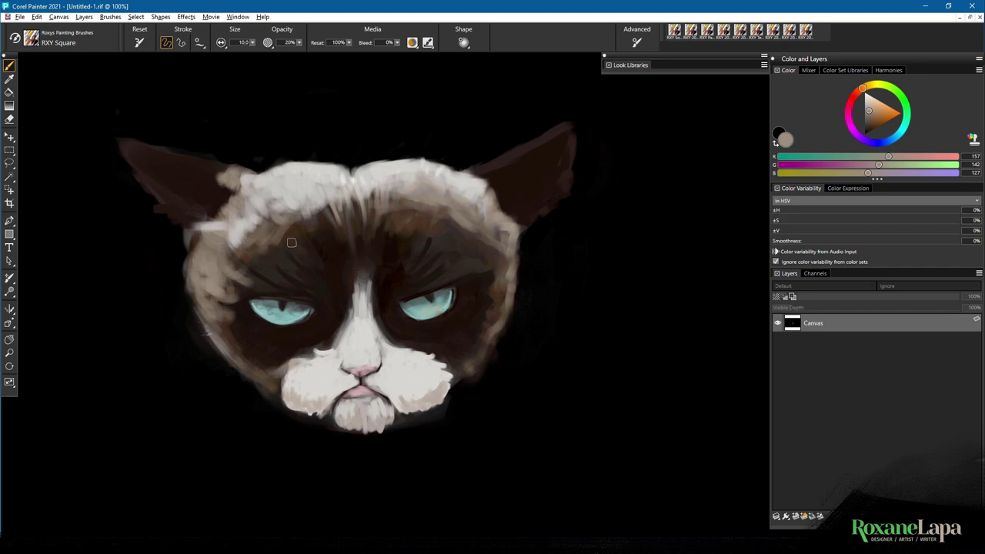
Lighten the forehead and cheek fur with a smaller brush and sampled browns
{"action": "left_click", "coordinate": [265, 243], "text": "alt"}
{"action": "key", "text": "bracketleft"}
{"action": "left_click_drag", "start_coordinate": [231, 285], "coordinate": [274, 281]}
{"action": "left_click", "coordinate": [431, 231], "text": "alt"}
{"action": "left_click_drag", "start_coordinate": [477, 193], "coordinate": [519, 247]}
{"action": "left_click_drag", "start_coordinate": [377, 254], "coordinate": [508, 200]}
{"action": "left_click_drag", "start_coordinate": [323, 208], "coordinate": [515, 170]}
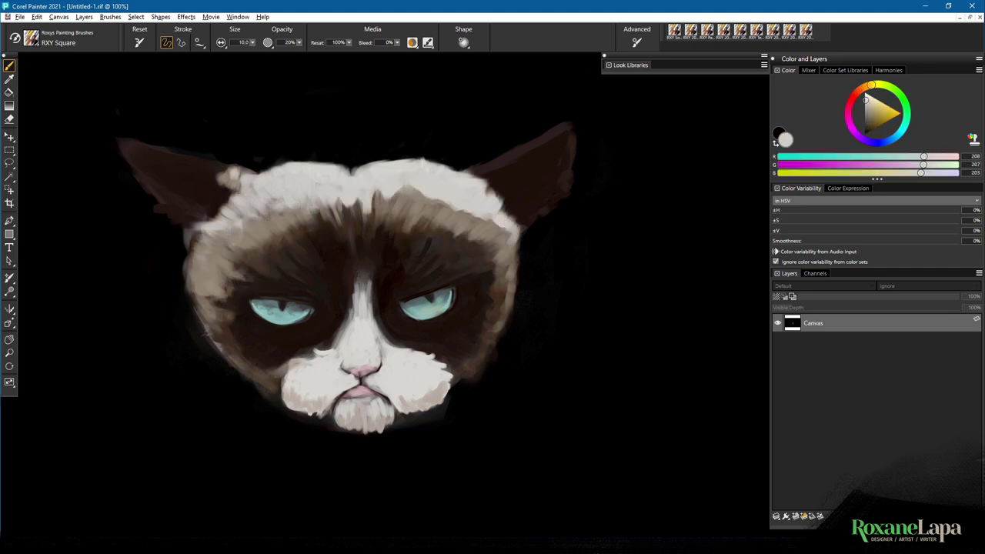
{"action": "left_click_drag", "start_coordinate": [192, 269], "coordinate": [277, 201]}
Blend the fur strokes together with the KYL Mixer Blend blender
{"action": "left_click", "coordinate": [254, 246], "text": "alt"}
{"action": "key", "text": "bracketright"}
{"action": "left_click", "coordinate": [31, 38]}
{"action": "left_click", "coordinate": [231, 123]}
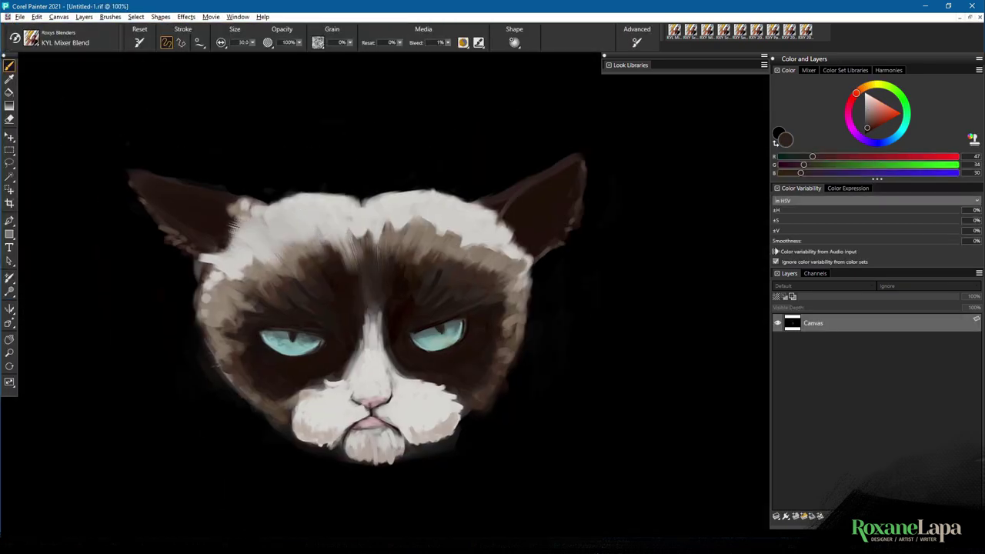
{"action": "left_click_drag", "start_coordinate": [231, 308], "coordinate": [500, 231]}
Add coarse and fine fur strokes with palette knife brushes
{"action": "left_click", "coordinate": [30, 38]}
{"action": "left_click", "coordinate": [377, 154]}
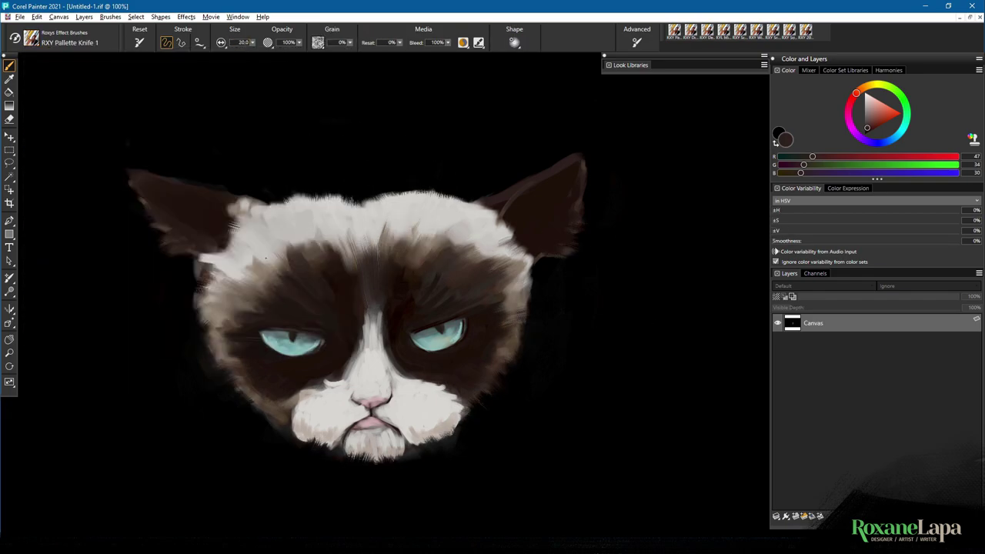
{"action": "key", "text": "bracketright"}
{"action": "key", "text": "bracketright"}
{"action": "left_click_drag", "start_coordinate": [231, 338], "coordinate": [304, 247]}
{"action": "left_click", "coordinate": [31, 39]}
{"action": "mouse_move", "coordinate": [361, 346]}
{"action": "left_mouse_down"}
{"action": "mouse_move", "coordinate": [377, 288]}
{"action": "mouse_move", "coordinate": [416, 250]}
{"action": "left_mouse_up"}
{"action": "mouse_move", "coordinate": [331, 246]}
{"action": "left_mouse_down"}
{"action": "mouse_move", "coordinate": [321, 235]}
{"action": "mouse_move", "coordinate": [338, 200]}
{"action": "left_mouse_up"}
Paint fur strokes with RXY Square on a new layer and merge it into the canvas
{"action": "left_click", "coordinate": [31, 39]}
{"action": "left_click", "coordinate": [177, 139]}
{"action": "key", "text": "ctrl+shift+n"}
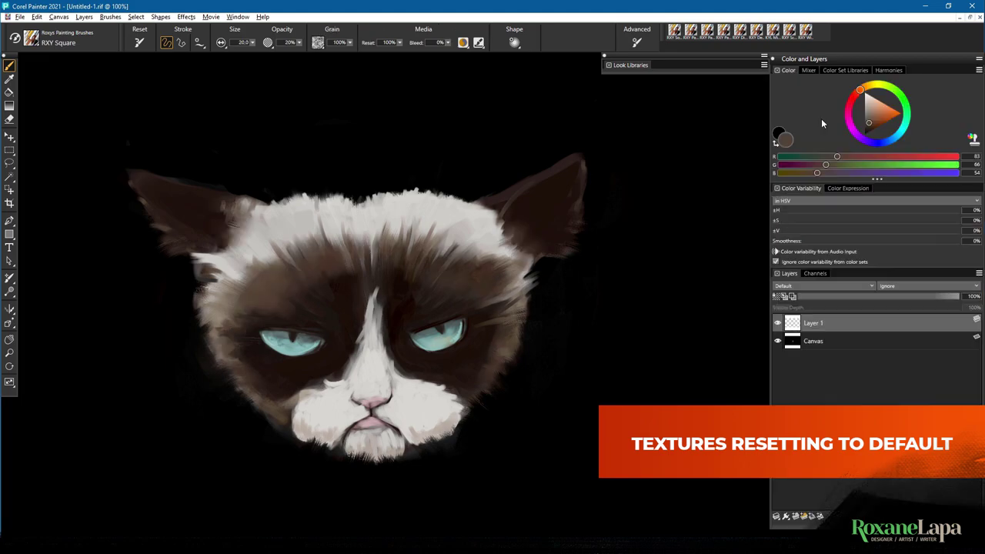
{"action": "left_click_drag", "start_coordinate": [254, 308], "coordinate": [520, 416]}
{"action": "key", "text": "ctrl+shift+d"}
Paint sampled dark brown strokes around the eyes and head with RXY SoftSquare
{"action": "left_click", "coordinate": [369, 292], "text": "alt"}
{"action": "left_click", "coordinate": [31, 38]}
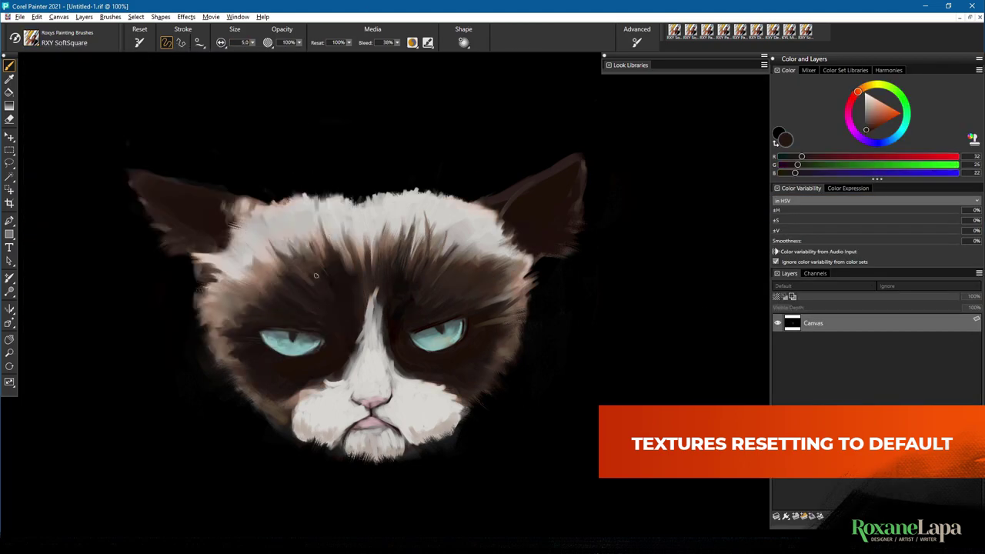
{"action": "left_click_drag", "start_coordinate": [277, 254], "coordinate": [315, 280]}
{"action": "left_click_drag", "start_coordinate": [400, 231], "coordinate": [424, 277]}
{"action": "left_click_drag", "start_coordinate": [308, 200], "coordinate": [404, 192]}
Paint white whiskers with RXY Circle Constructor and a black pupil in the eye
{"action": "left_click", "coordinate": [31, 38]}
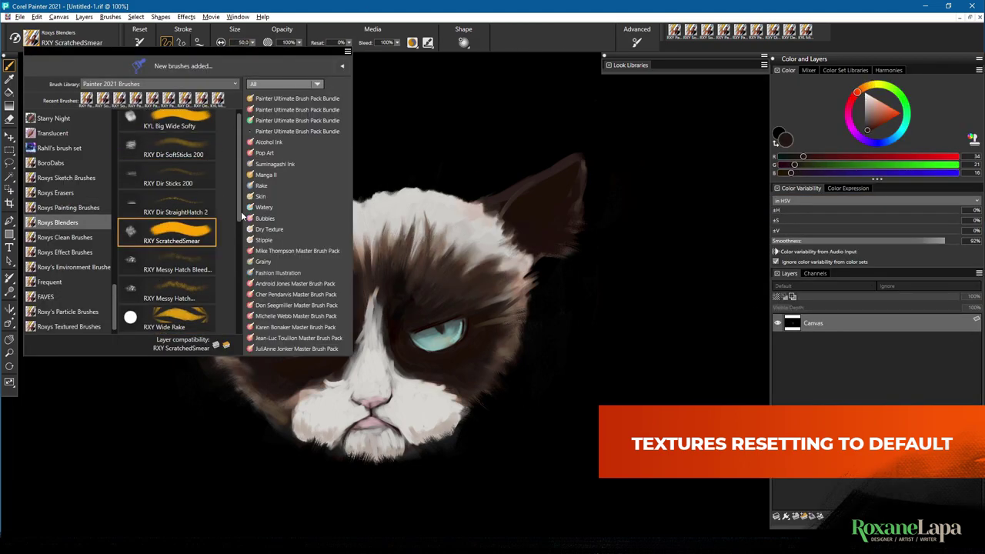
{"action": "left_click", "coordinate": [170, 296]}
{"action": "left_click_drag", "start_coordinate": [462, 392], "coordinate": [561, 439]}
{"action": "key", "text": "ctrl+plus"}
{"action": "left_click", "coordinate": [31, 38]}
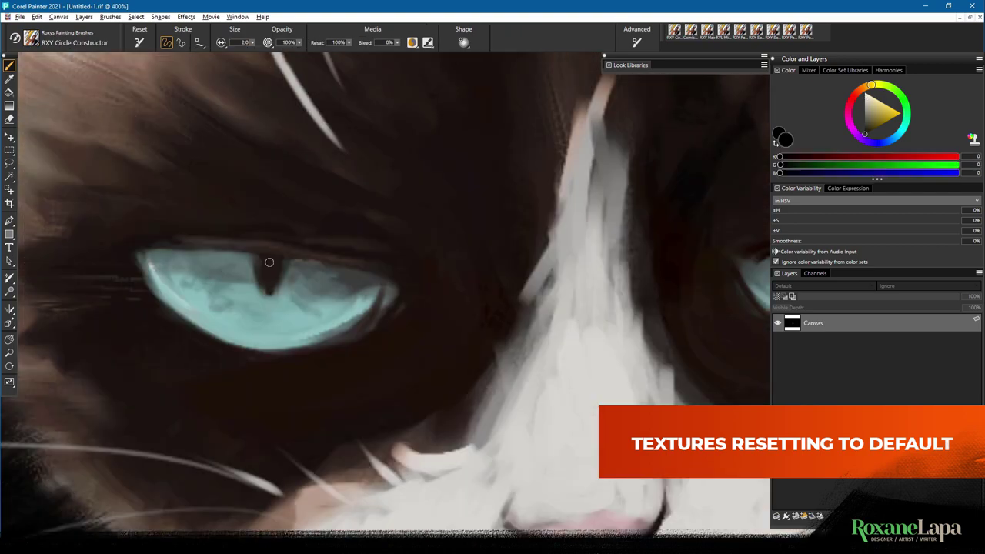
{"action": "mouse_move", "coordinate": [265, 254]}
{"action": "left_mouse_down"}
{"action": "mouse_move", "coordinate": [272, 292]}
{"action": "mouse_move", "coordinate": [231, 307]}
{"action": "left_mouse_up"}
{"action": "key", "text": "ctrl+minus"}
Zoom to 200%, collapse General Settings, and expand then collapse Textures & Patterns
{"action": "key", "text": "ctrl+plus"}
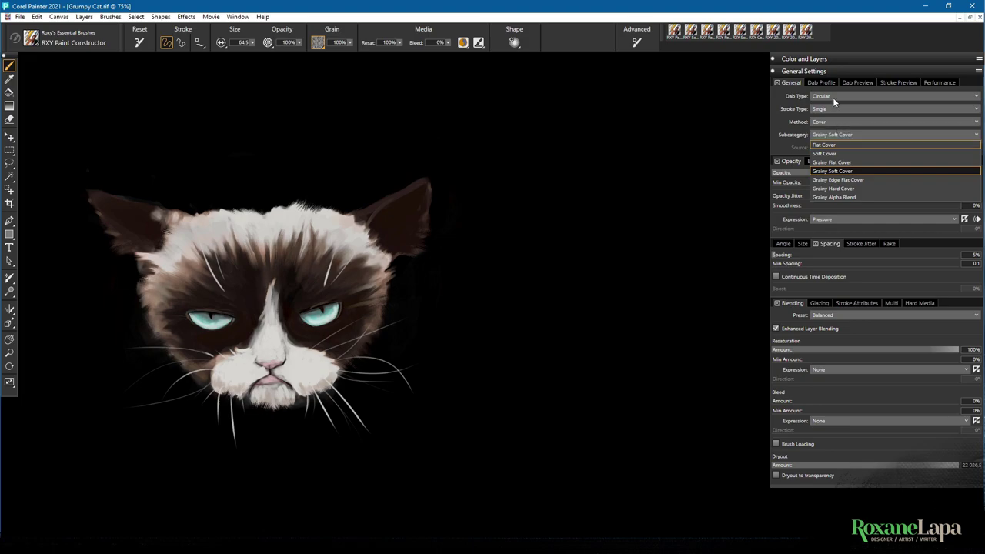
{"action": "left_click", "coordinate": [840, 71]}
{"action": "left_click", "coordinate": [822, 84]}
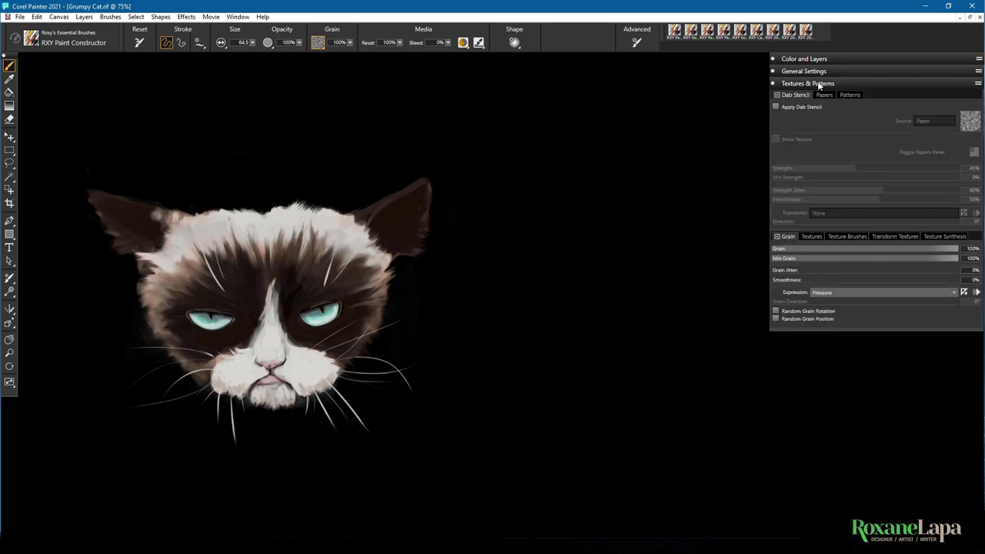
{"action": "left_click", "coordinate": [819, 84]}
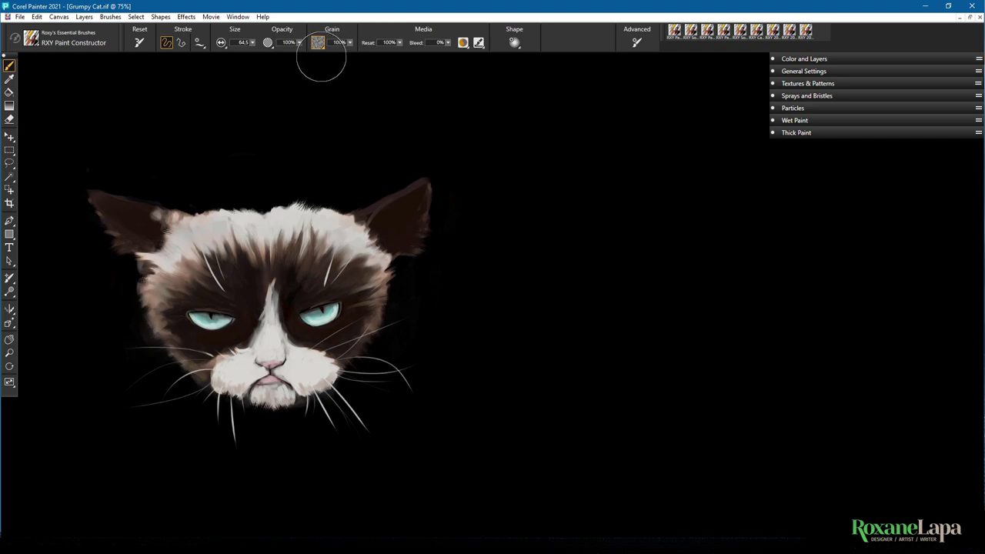
Set the paper grain to RXY Pinstripe 02 at 150% and paint teal hatched strokes
{"action": "left_click", "coordinate": [318, 43]}
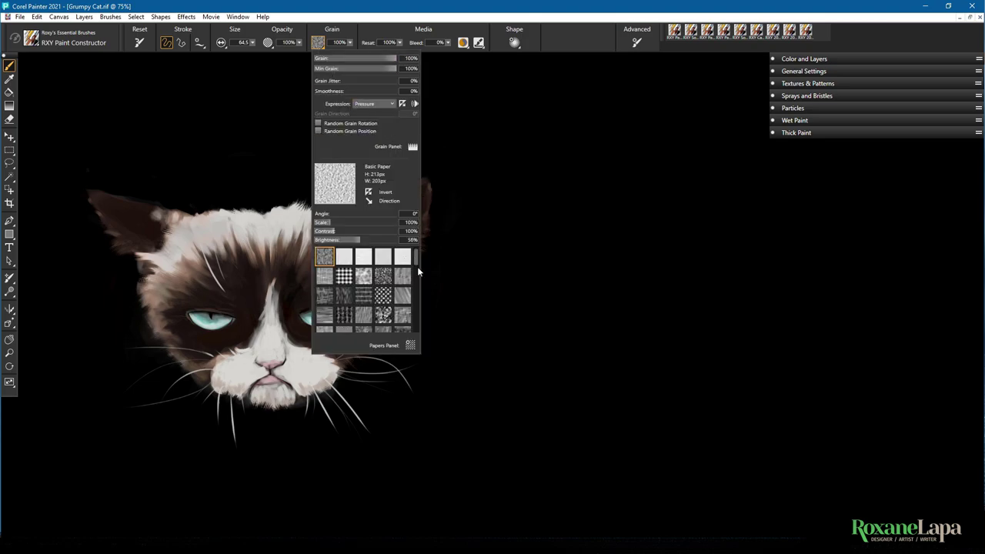
{"action": "left_click_drag", "start_coordinate": [418, 271], "coordinate": [424, 320]}
{"action": "left_click", "coordinate": [345, 306]}
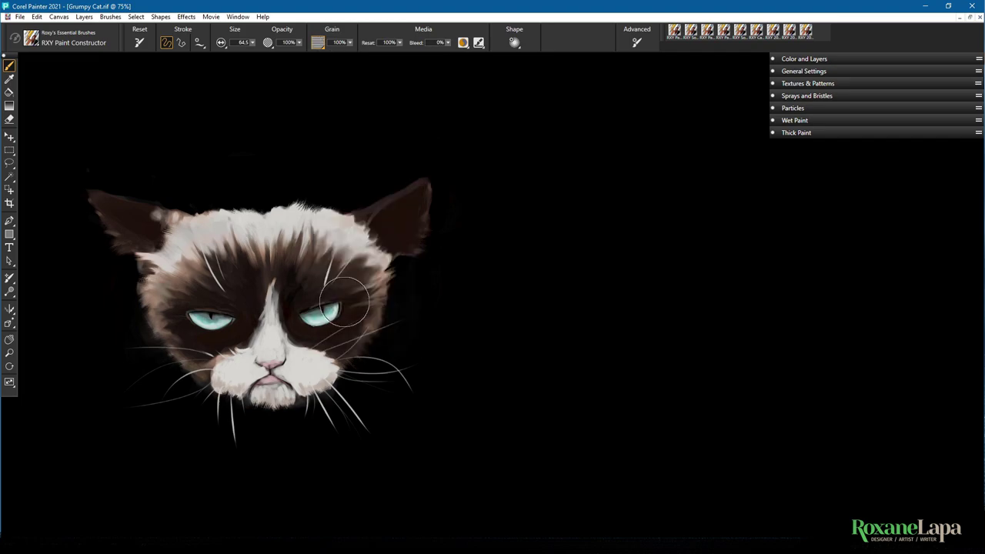
{"action": "left_click", "coordinate": [318, 45]}
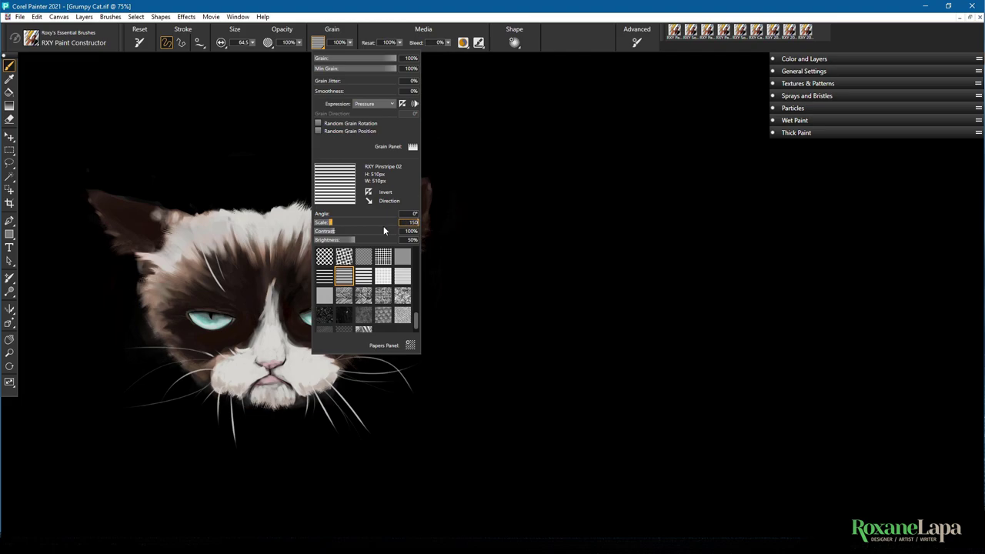
{"action": "left_click", "coordinate": [409, 213]}
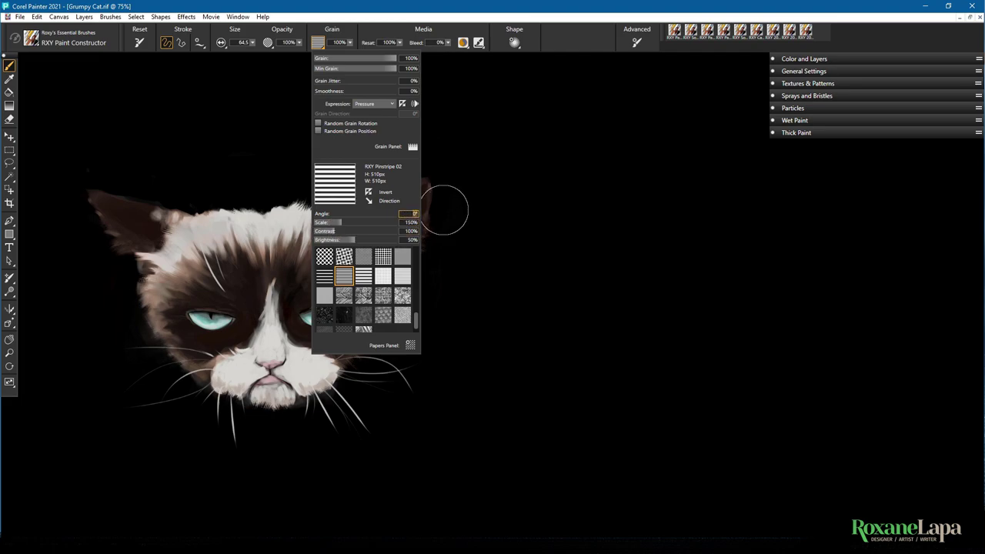
{"action": "key", "text": "Return"}
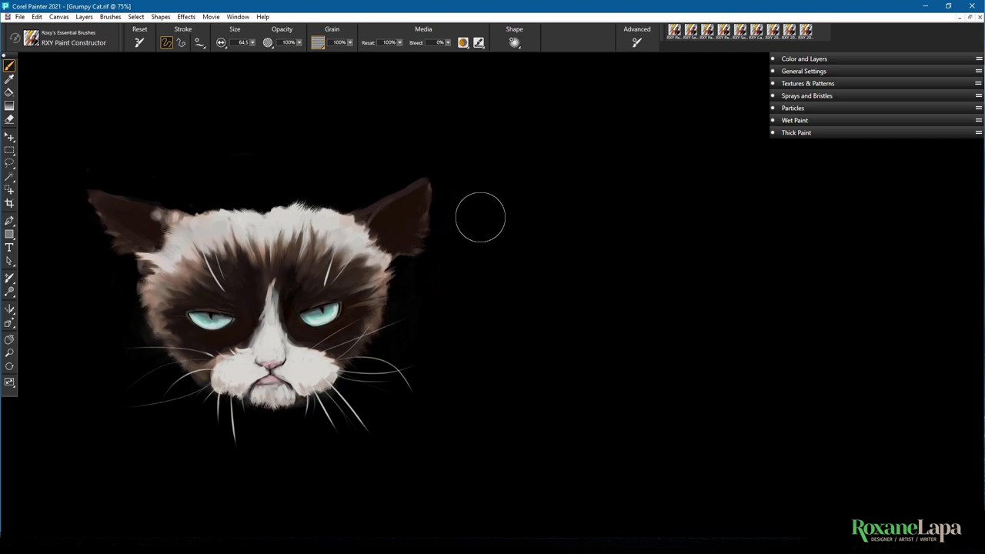
{"action": "mouse_move", "coordinate": [473, 319]}
{"action": "left_mouse_down"}
{"action": "mouse_move", "coordinate": [488, 154]}
{"action": "mouse_move", "coordinate": [481, 362]}
{"action": "mouse_move", "coordinate": [520, 261]}
{"action": "mouse_move", "coordinate": [534, 267]}
{"action": "left_mouse_up"}
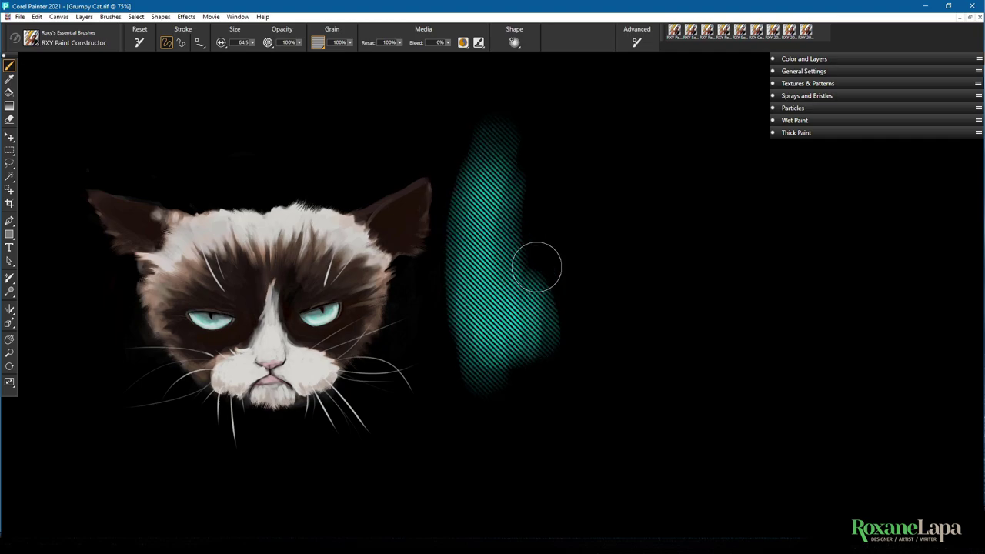
Save the brush as variant 'Test', then close Grumpy Cat without saving changes
{"action": "left_click", "coordinate": [110, 17]}
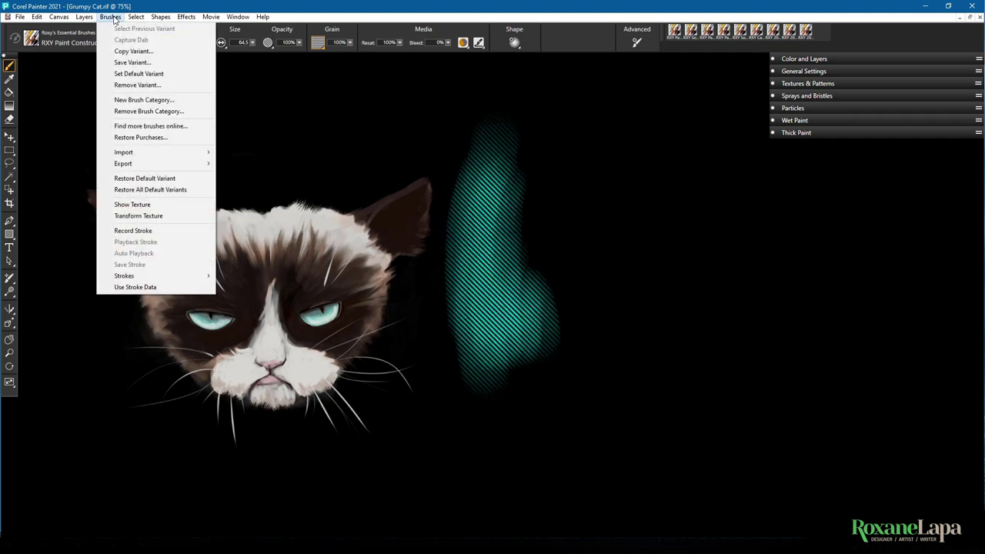
{"action": "left_click", "coordinate": [134, 64]}
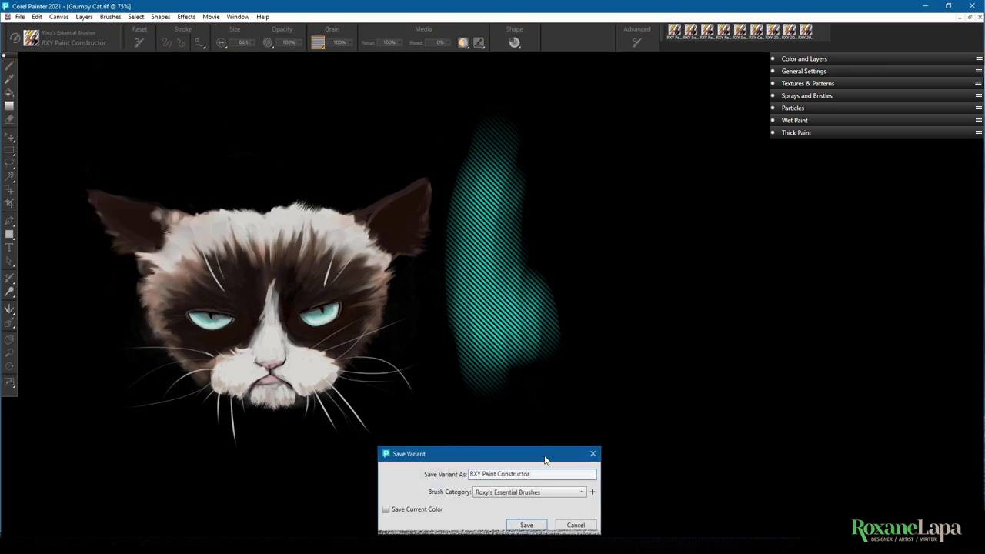
{"action": "left_click_drag", "start_coordinate": [548, 474], "coordinate": [427, 462]}
{"action": "type", "text": "Test"}
{"action": "left_click", "coordinate": [537, 526]}
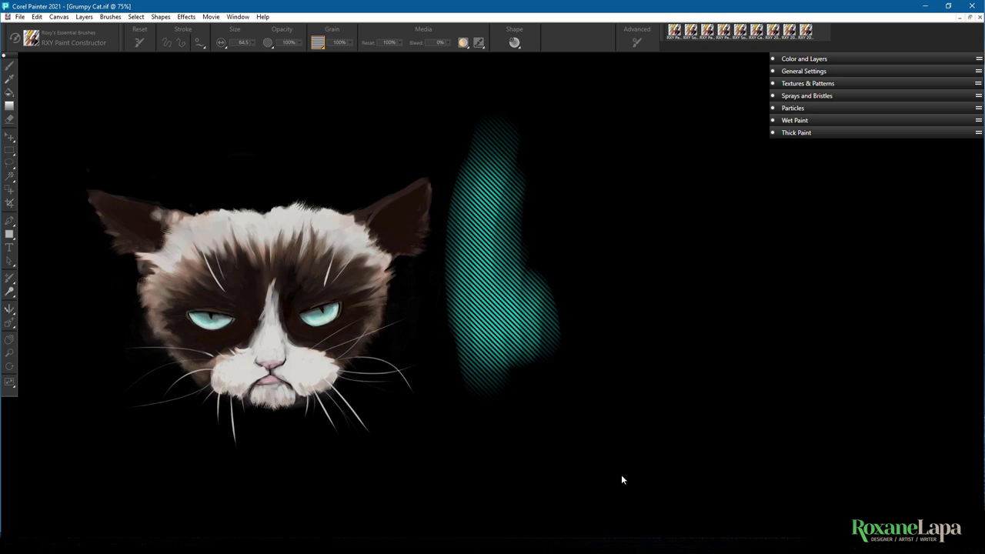
{"action": "left_click", "coordinate": [976, 7]}
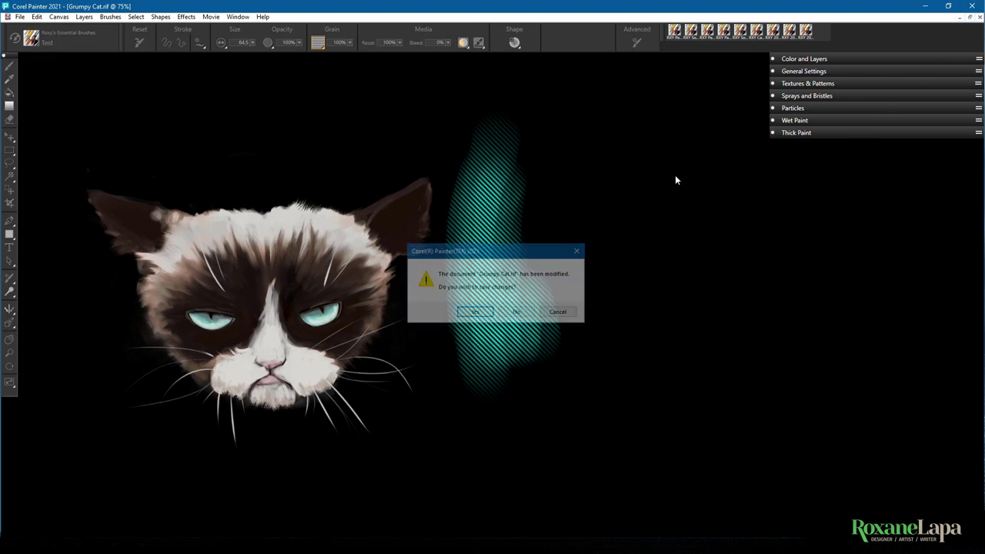
{"action": "left_click", "coordinate": [515, 312]}
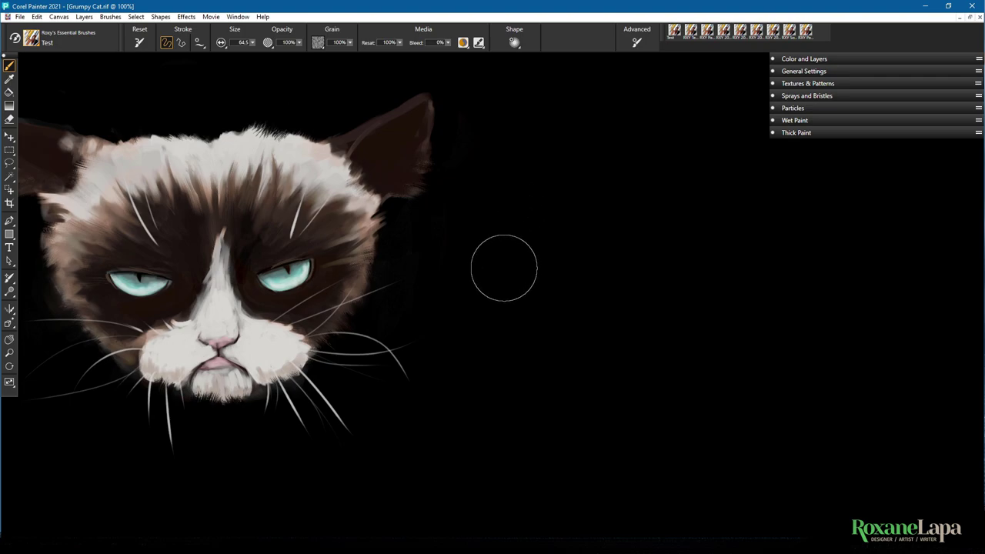
Check the Test brush's grain settings, then paint a vertical teal stroke right of the cat
{"action": "left_click", "coordinate": [318, 43]}
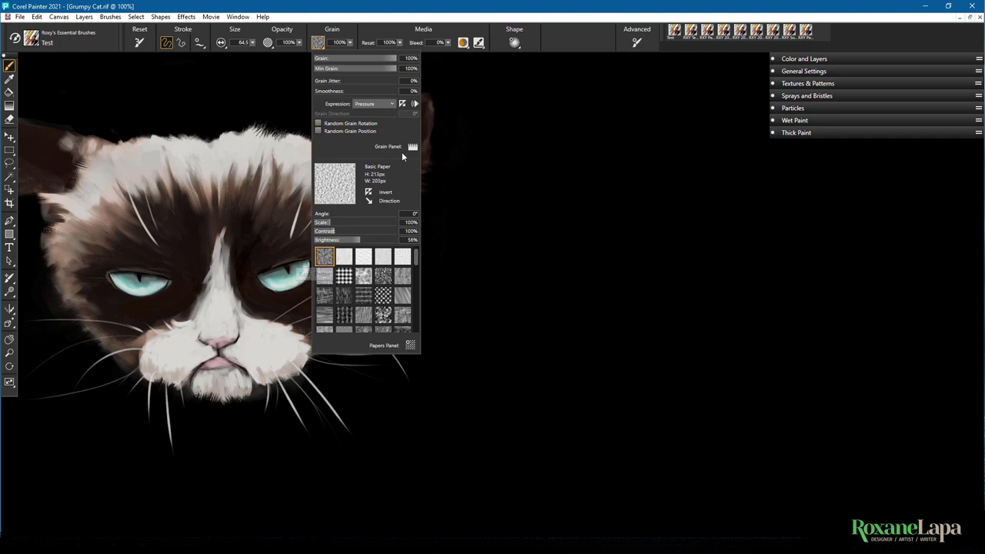
{"action": "left_click", "coordinate": [507, 11]}
{"action": "left_click_drag", "start_coordinate": [510, 158], "coordinate": [505, 389]}
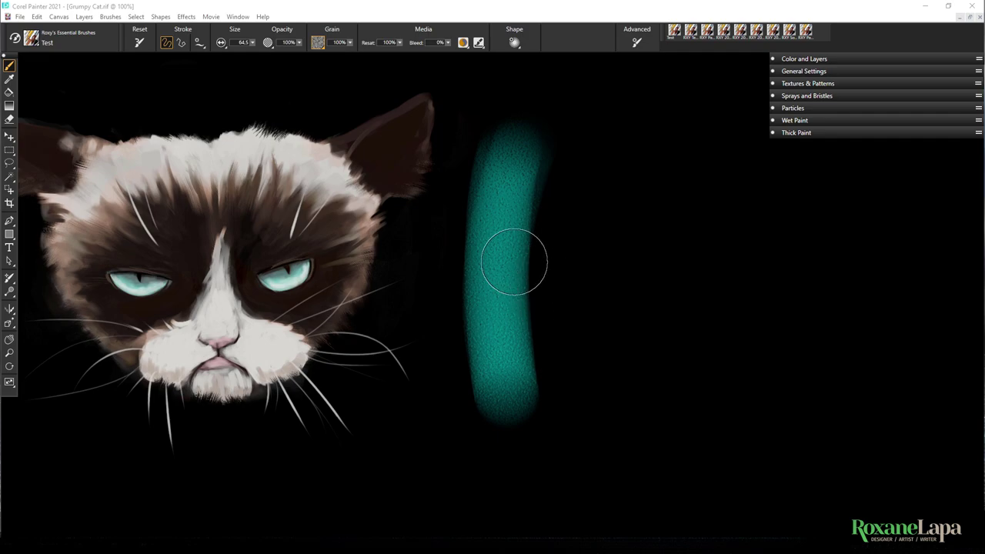
Show the Looks panel via Window > Media Panels and enlarge it to reveal all looks
{"action": "left_click", "coordinate": [237, 17]}
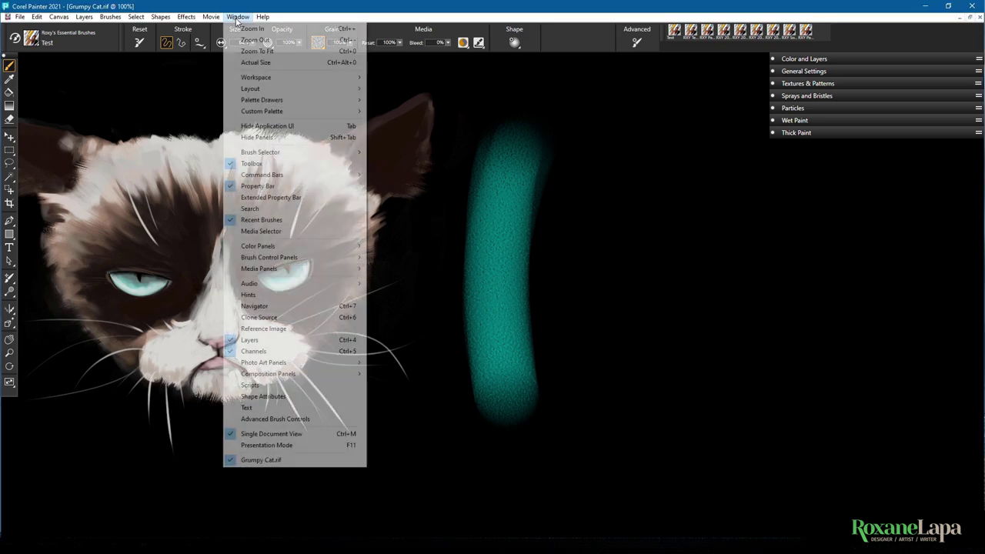
{"action": "mouse_move", "coordinate": [279, 272]}
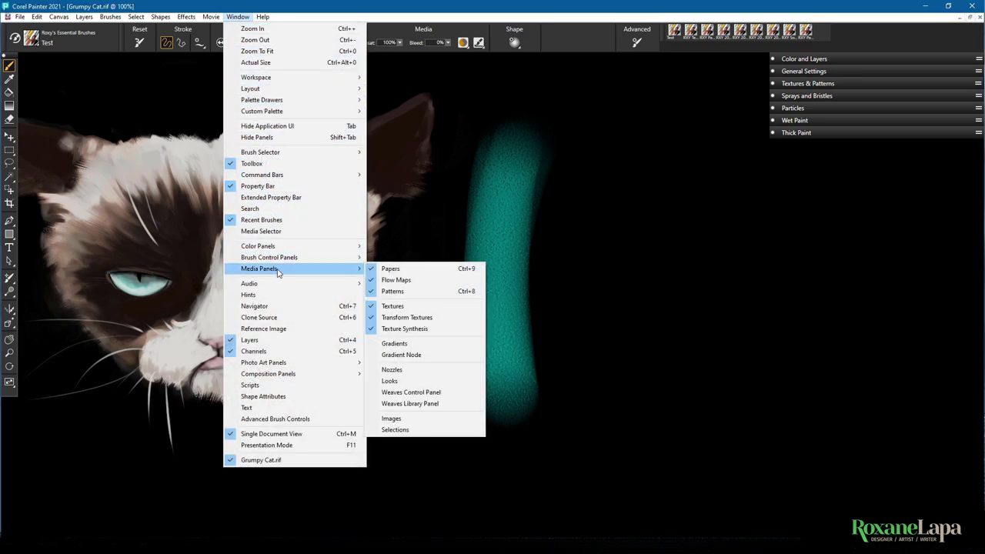
{"action": "left_click", "coordinate": [395, 382]}
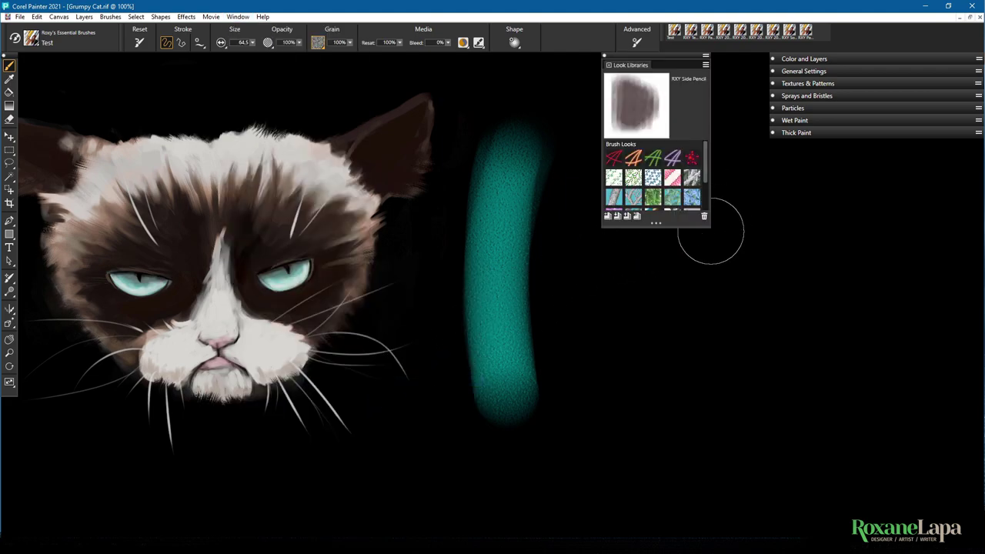
{"action": "left_click_drag", "start_coordinate": [710, 227], "coordinate": [767, 287]}
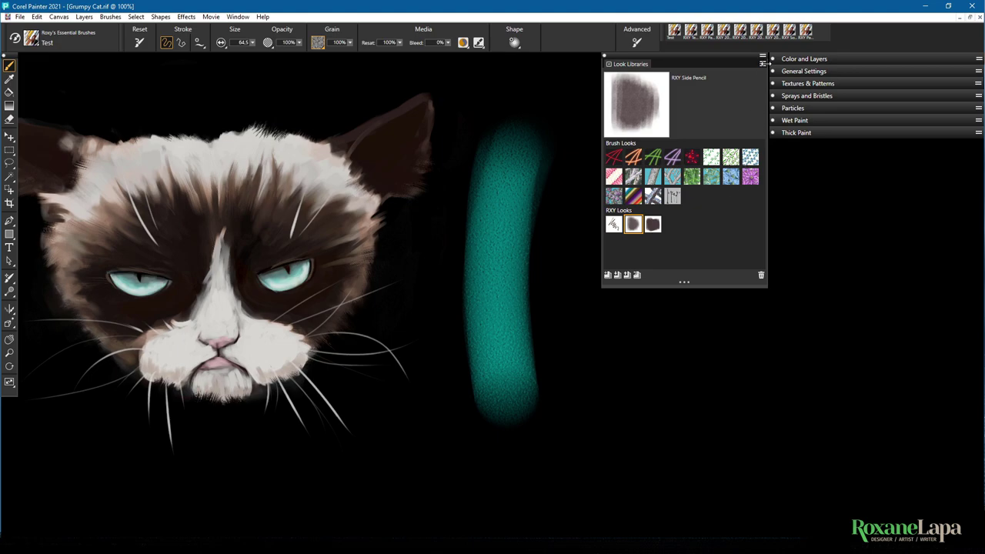
Uncheck Brush Looks in the panel's Look Libraries menu
{"action": "left_click", "coordinate": [763, 65]}
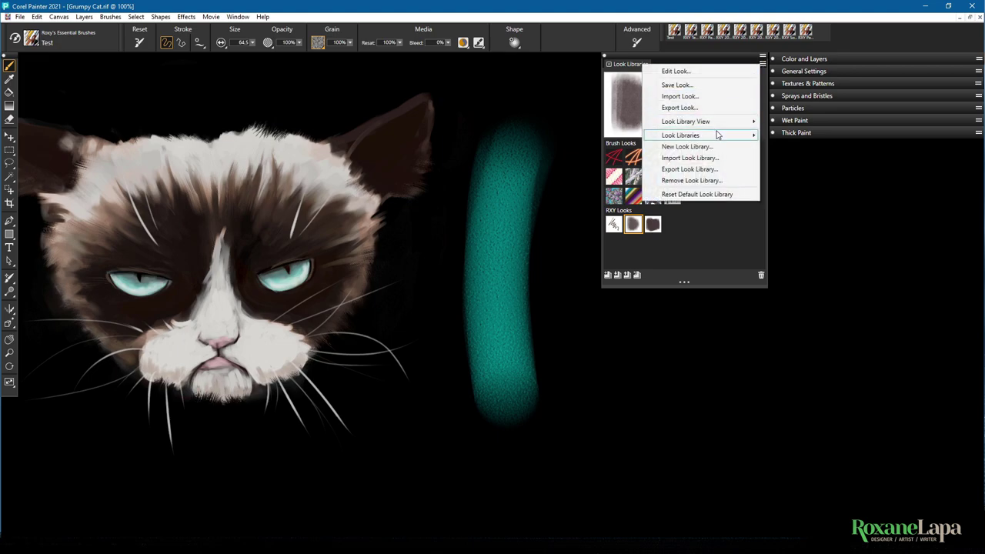
{"action": "mouse_move", "coordinate": [717, 136]}
{"action": "left_click", "coordinate": [607, 135]}
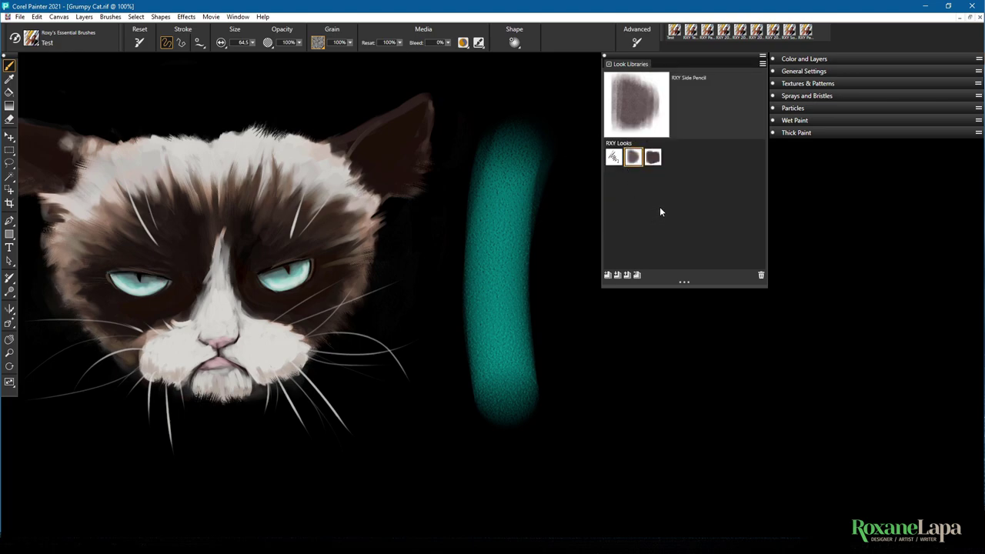
Start a New Look Library from the panel menu, then cancel the dialog
{"action": "left_click", "coordinate": [763, 65]}
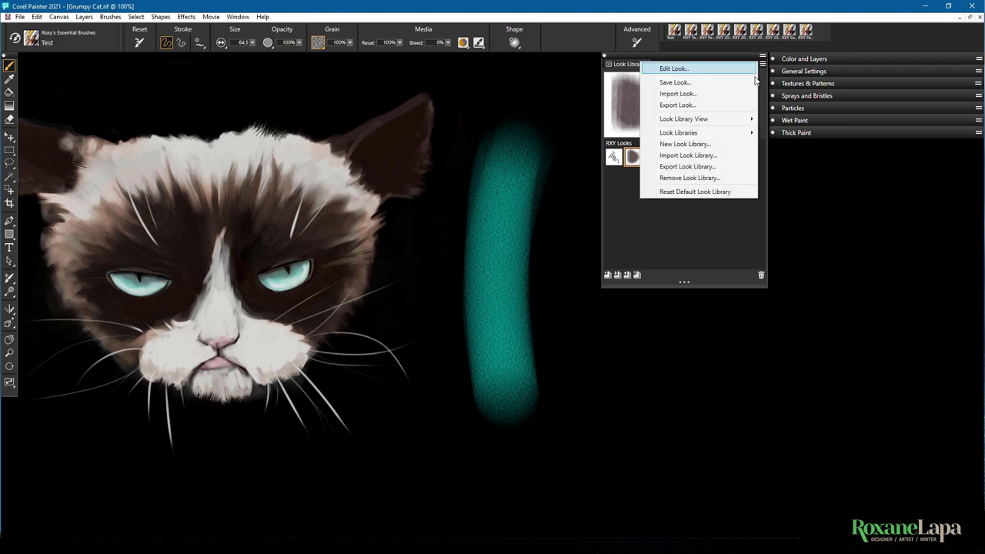
{"action": "left_click", "coordinate": [685, 144]}
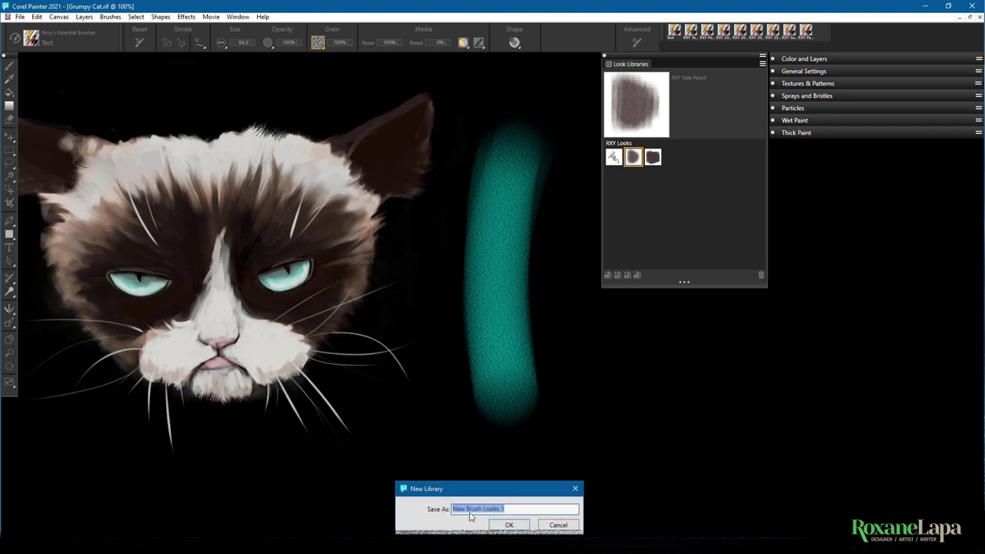
{"action": "left_click", "coordinate": [561, 528]}
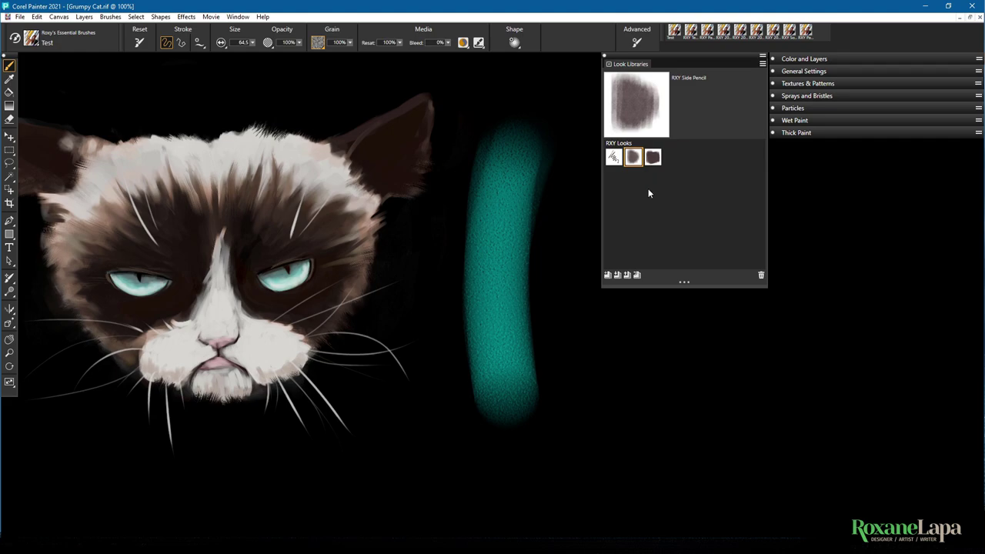
Draw a cyan scribble with the RXY 2021 Sketch look and check its grain settings
{"action": "left_click", "coordinate": [613, 158]}
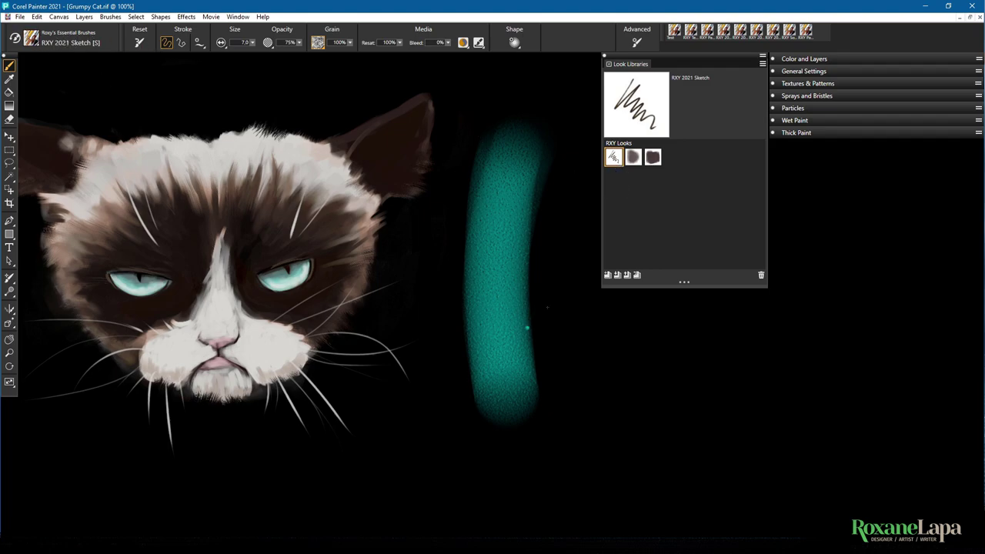
{"action": "mouse_move", "coordinate": [527, 329]}
{"action": "left_mouse_down"}
{"action": "mouse_move", "coordinate": [538, 307]}
{"action": "mouse_move", "coordinate": [585, 331]}
{"action": "mouse_move", "coordinate": [524, 345]}
{"action": "mouse_move", "coordinate": [608, 327]}
{"action": "left_mouse_up"}
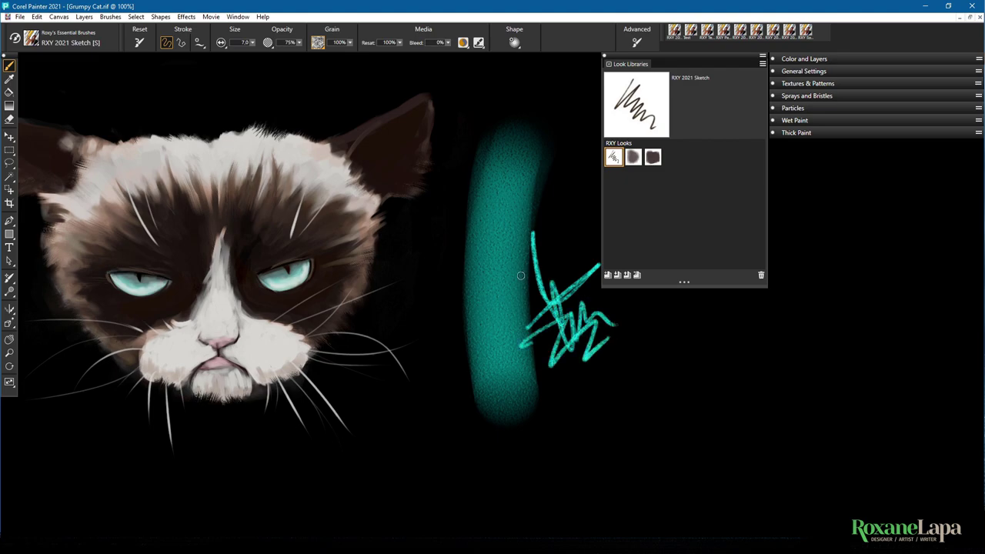
{"action": "left_click", "coordinate": [318, 42]}
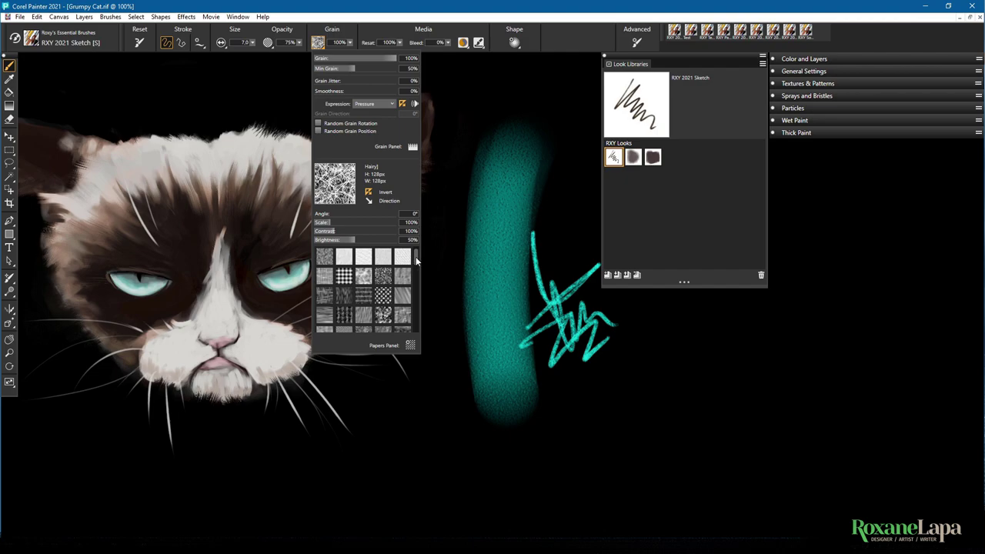
{"action": "left_click_drag", "start_coordinate": [416, 256], "coordinate": [414, 336]}
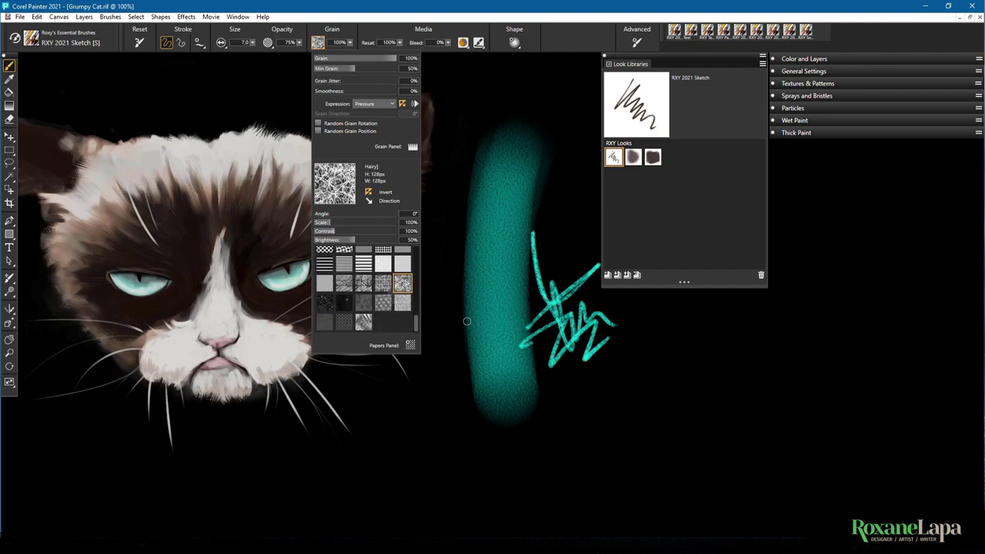
Paint a wide textured teal block with the RXY Concept BG look
{"action": "left_click", "coordinate": [652, 158]}
{"action": "mouse_move", "coordinate": [622, 354]}
{"action": "left_mouse_down"}
{"action": "mouse_move", "coordinate": [671, 356]}
{"action": "mouse_move", "coordinate": [662, 377]}
{"action": "mouse_move", "coordinate": [677, 439]}
{"action": "left_mouse_up"}
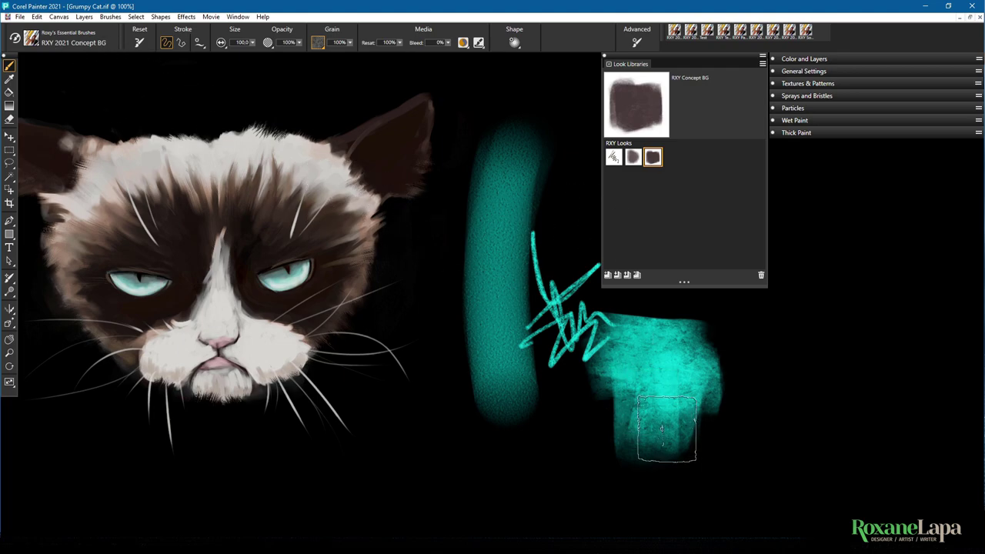
{"action": "mouse_move", "coordinate": [661, 428]}
{"action": "left_mouse_down"}
{"action": "mouse_move", "coordinate": [638, 470]}
{"action": "mouse_move", "coordinate": [639, 455]}
{"action": "left_mouse_up"}
{"action": "mouse_move", "coordinate": [567, 279]}
{"action": "left_mouse_down"}
{"action": "mouse_move", "coordinate": [283, 279]}
{"action": "mouse_move", "coordinate": [240, 215]}
{"action": "mouse_move", "coordinate": [240, 184]}
{"action": "mouse_move", "coordinate": [241, 278]}
{"action": "left_mouse_up"}
{"action": "key", "text": "ctrl+b"}
Pick the Test brush and paint a tall teal stroke plus grainy texture on the lower block
{"action": "left_click", "coordinate": [175, 318]}
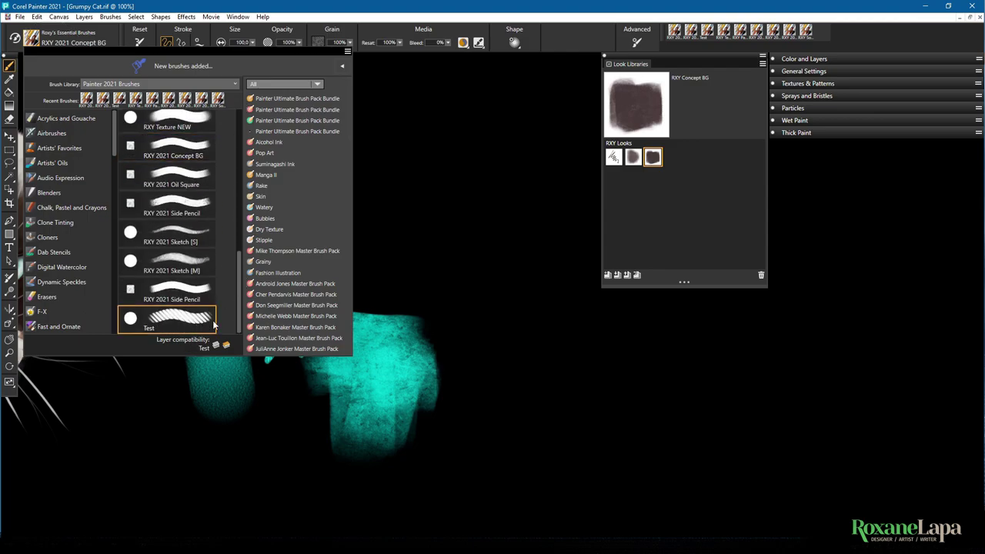
{"action": "left_click_drag", "start_coordinate": [248, 229], "coordinate": [316, 261]}
{"action": "left_click_drag", "start_coordinate": [405, 229], "coordinate": [411, 303]}
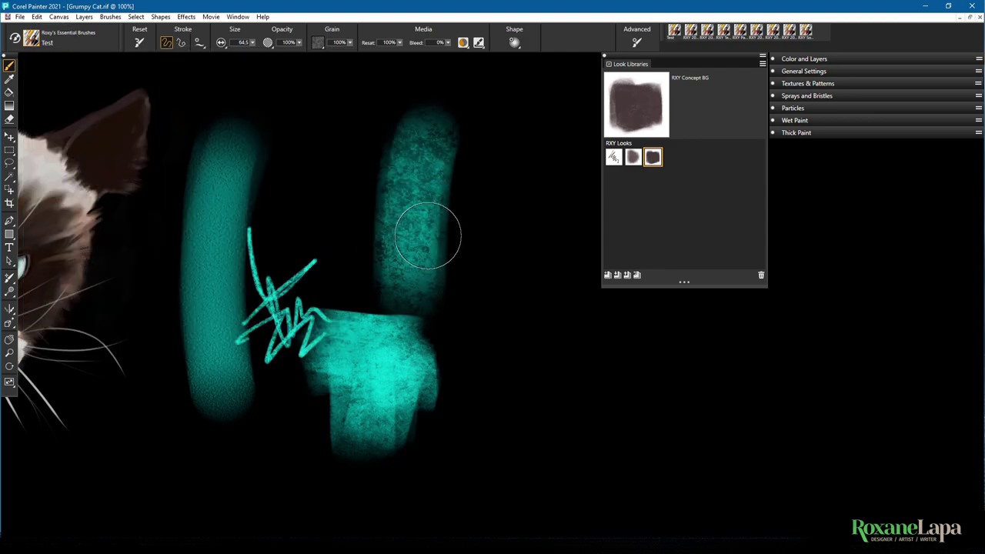
{"action": "left_click", "coordinate": [318, 43]}
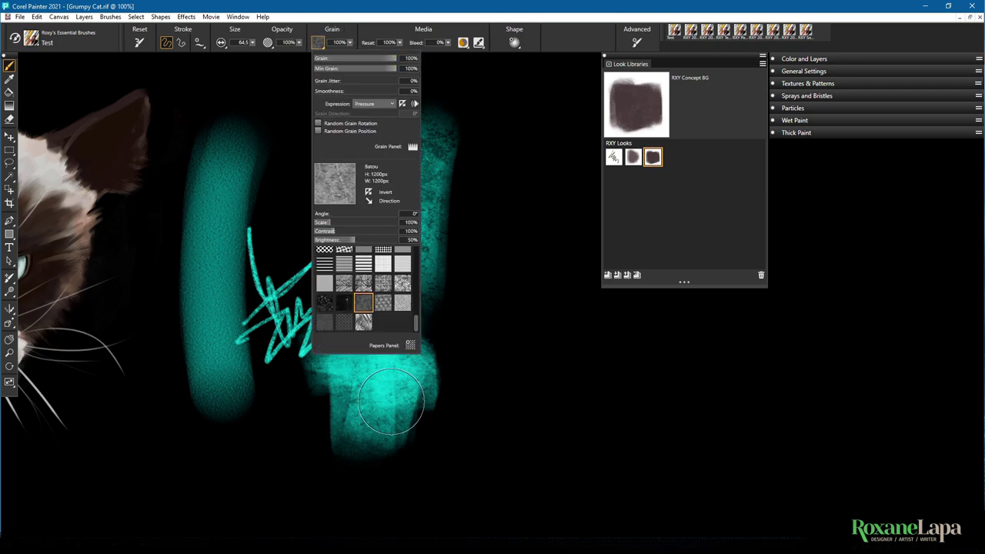
{"action": "left_click_drag", "start_coordinate": [378, 399], "coordinate": [396, 381]}
{"action": "mouse_move", "coordinate": [415, 321]}
{"action": "left_mouse_down"}
{"action": "mouse_move", "coordinate": [423, 250]}
{"action": "mouse_move", "coordinate": [416, 328]}
{"action": "left_mouse_up"}
Switch the paper to RXY Pinstripe 02 and paint a diagonally striped teal stroke on the right
{"action": "left_click", "coordinate": [344, 264]}
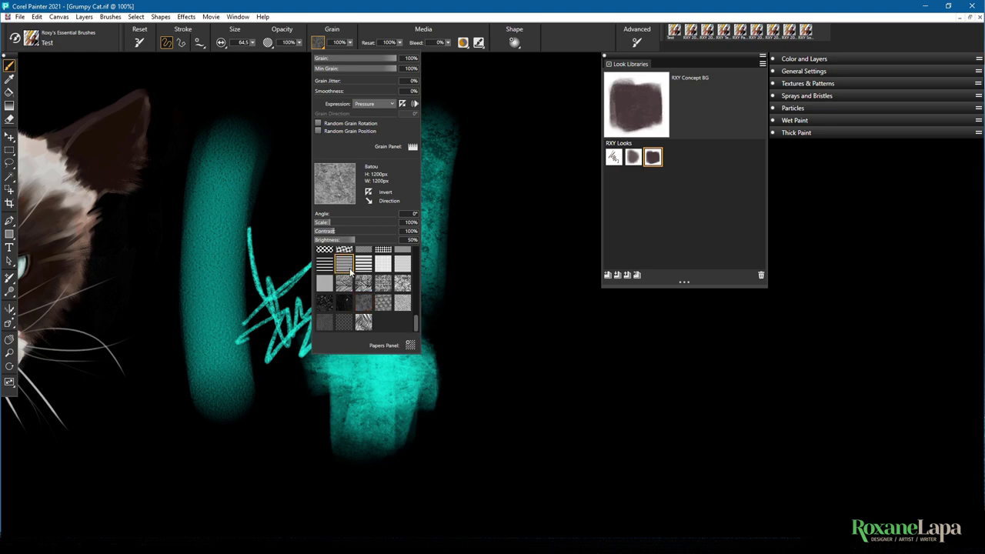
{"action": "left_click", "coordinate": [318, 43]}
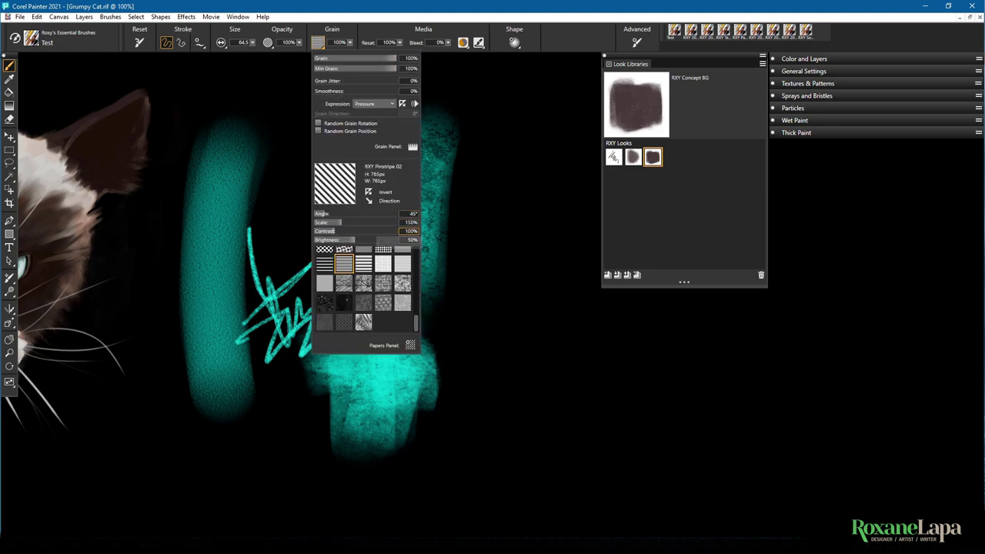
{"action": "left_click", "coordinate": [485, 364]}
{"action": "mouse_move", "coordinate": [484, 365]}
{"action": "left_mouse_down"}
{"action": "mouse_move", "coordinate": [511, 396]}
{"action": "mouse_move", "coordinate": [458, 355]}
{"action": "mouse_move", "coordinate": [385, 200]}
{"action": "mouse_move", "coordinate": [524, 339]}
{"action": "mouse_move", "coordinate": [565, 359]}
{"action": "mouse_move", "coordinate": [550, 330]}
{"action": "mouse_move", "coordinate": [550, 363]}
{"action": "mouse_move", "coordinate": [570, 385]}
{"action": "mouse_move", "coordinate": [604, 389]}
{"action": "mouse_move", "coordinate": [592, 416]}
{"action": "left_mouse_up"}
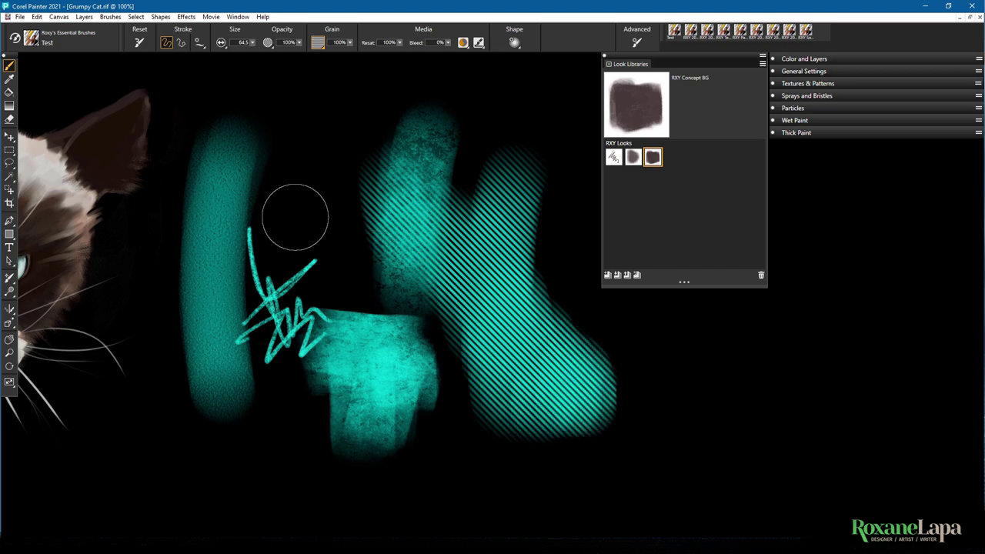
{"action": "left_click", "coordinate": [10, 151]}
Save the current brush setup as a new look named 'Test' in the RXY Looks library
{"action": "left_click_drag", "start_coordinate": [486, 326], "coordinate": [554, 396]}
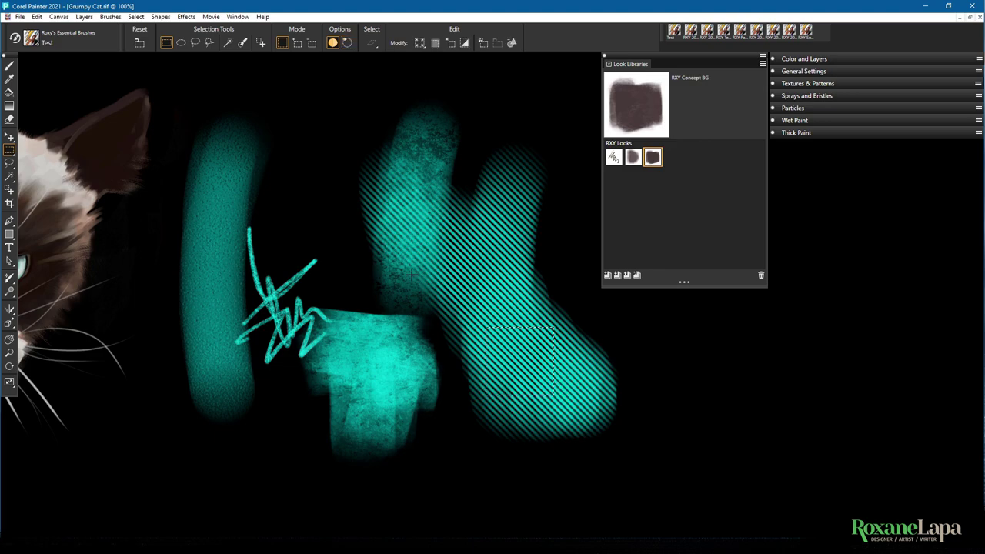
{"action": "left_click", "coordinate": [9, 66]}
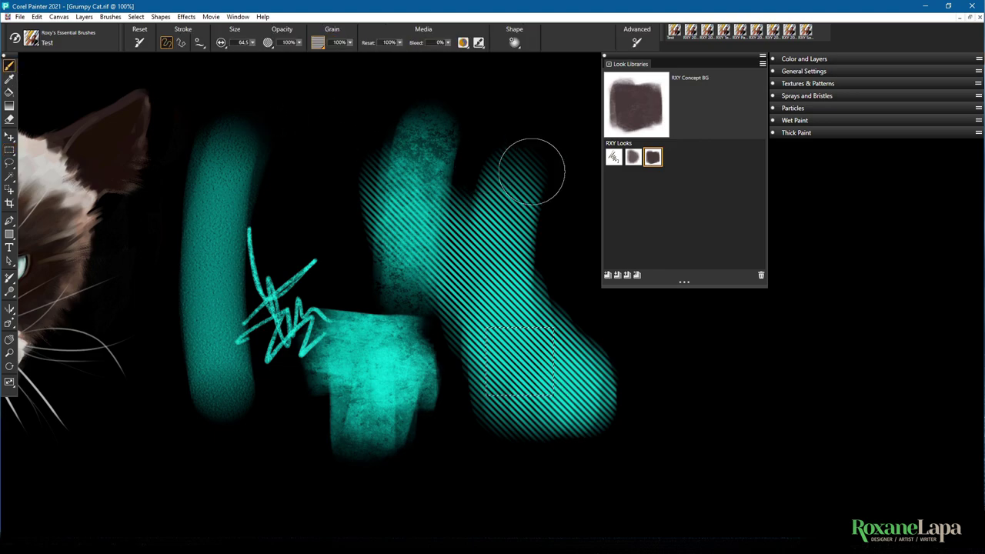
{"action": "left_click", "coordinate": [762, 66]}
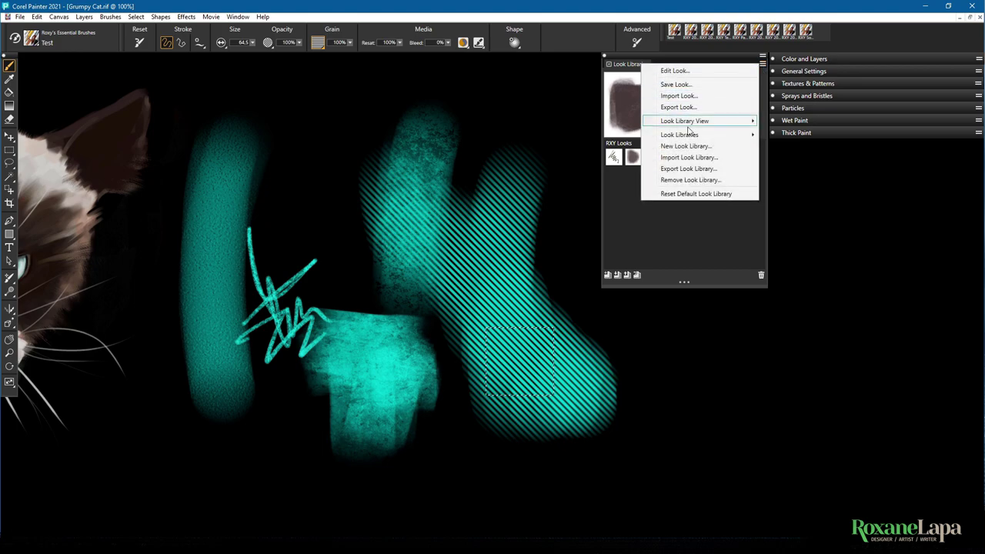
{"action": "left_click", "coordinate": [695, 85]}
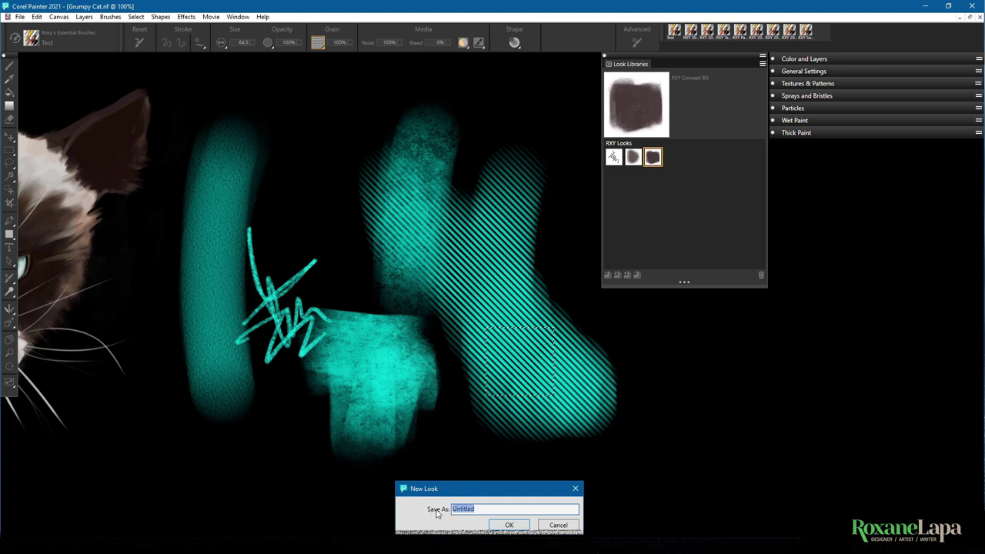
{"action": "type", "text": "Test"}
{"action": "left_click", "coordinate": [508, 526]}
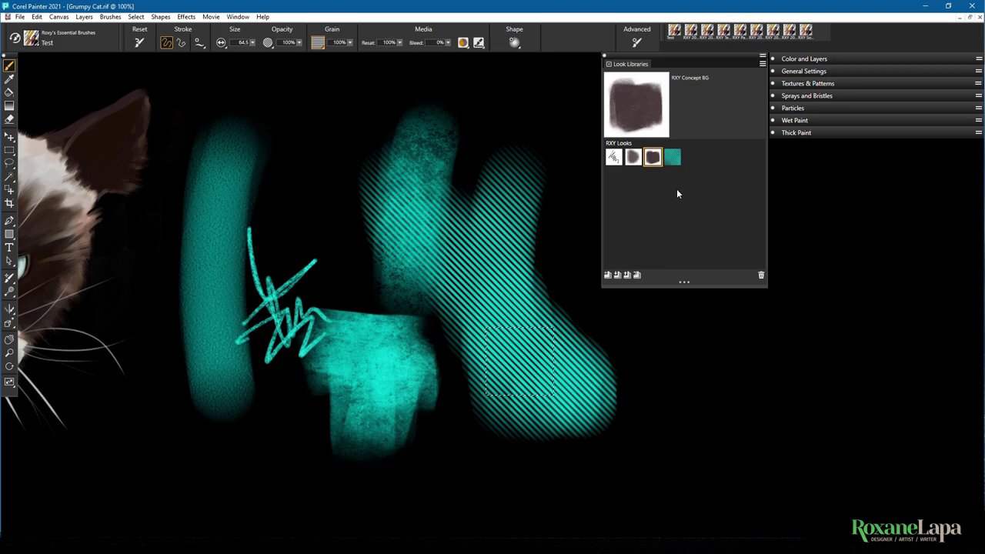
Load the teal Test look from the RXY Looks library
{"action": "left_click", "coordinate": [673, 163]}
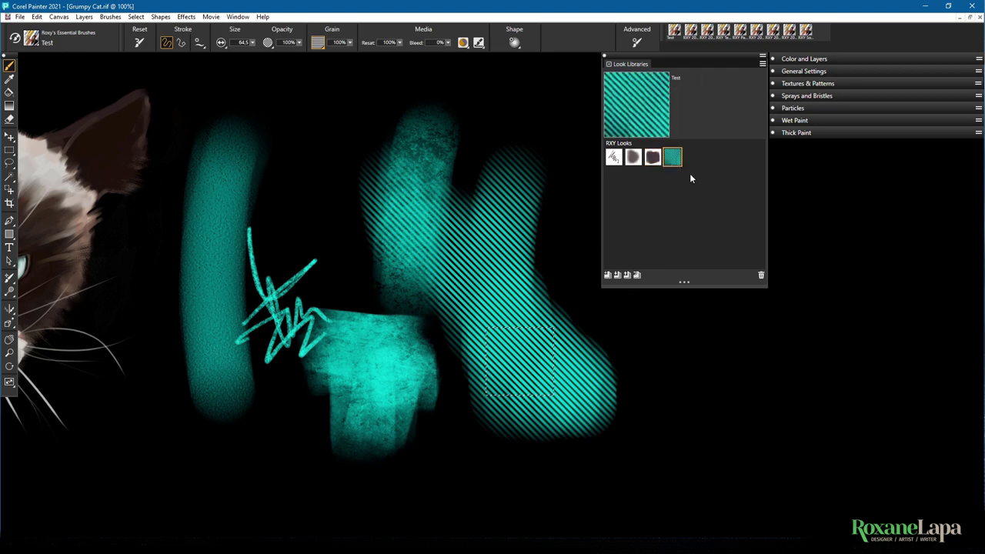
{"action": "right_click", "coordinate": [673, 161]}
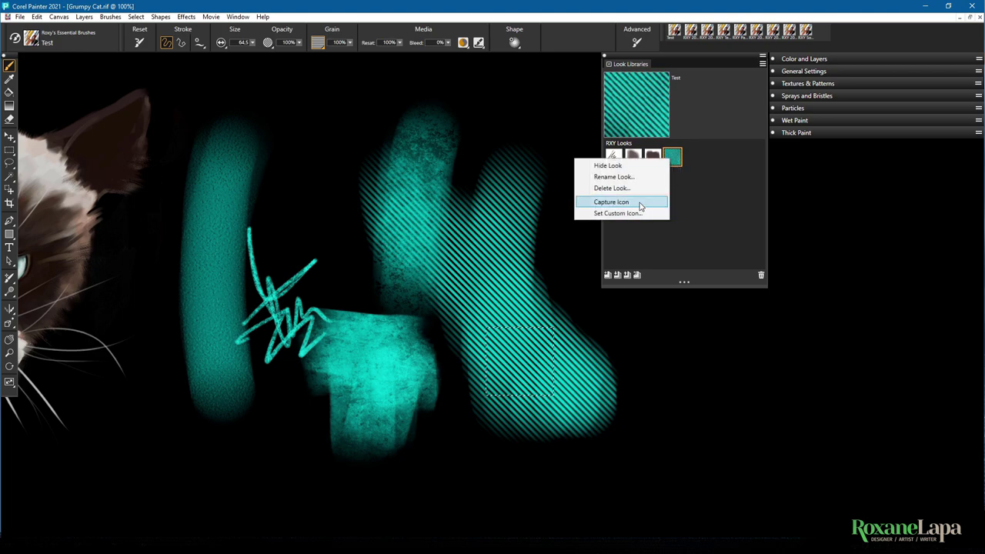
{"action": "left_click", "coordinate": [703, 204]}
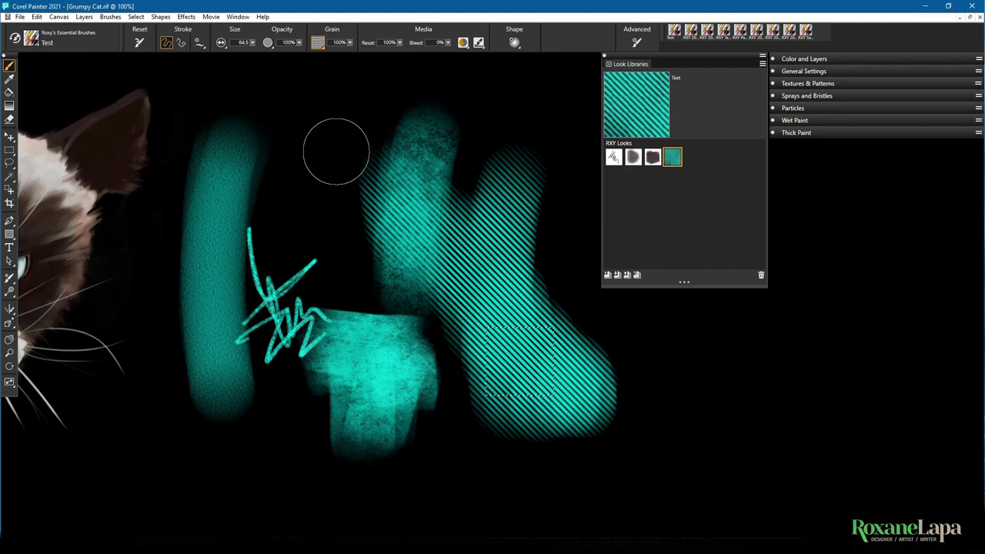
Clear the dotted selection with Ctrl+D and return to the brush's paper grain options
{"action": "left_click", "coordinate": [9, 152]}
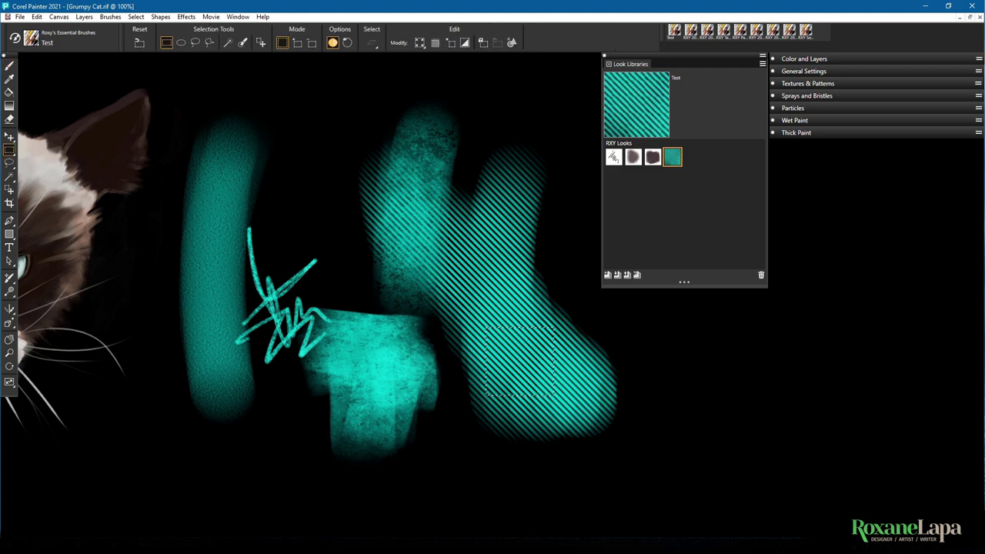
{"action": "key", "text": "ctrl+d"}
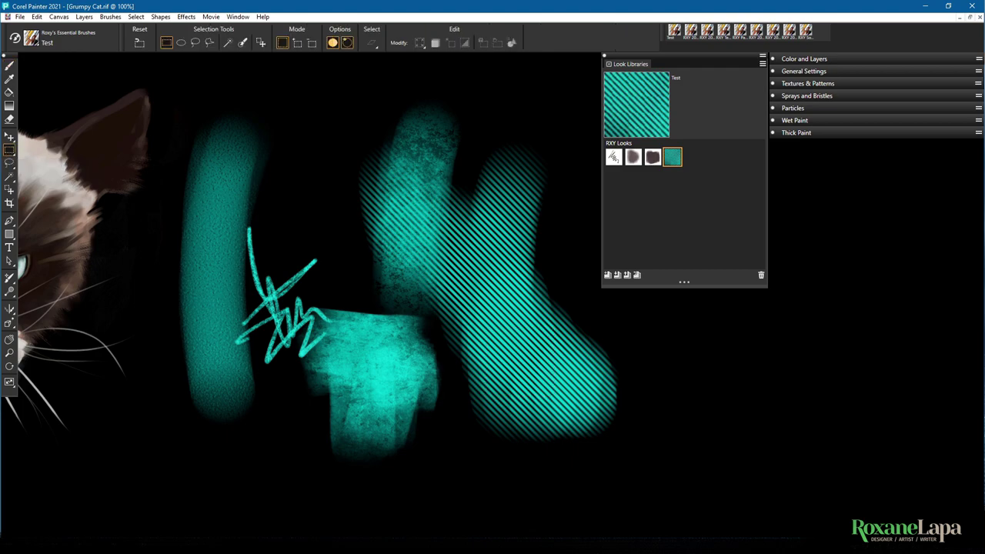
{"action": "key", "text": "b"}
{"action": "left_click", "coordinate": [321, 46]}
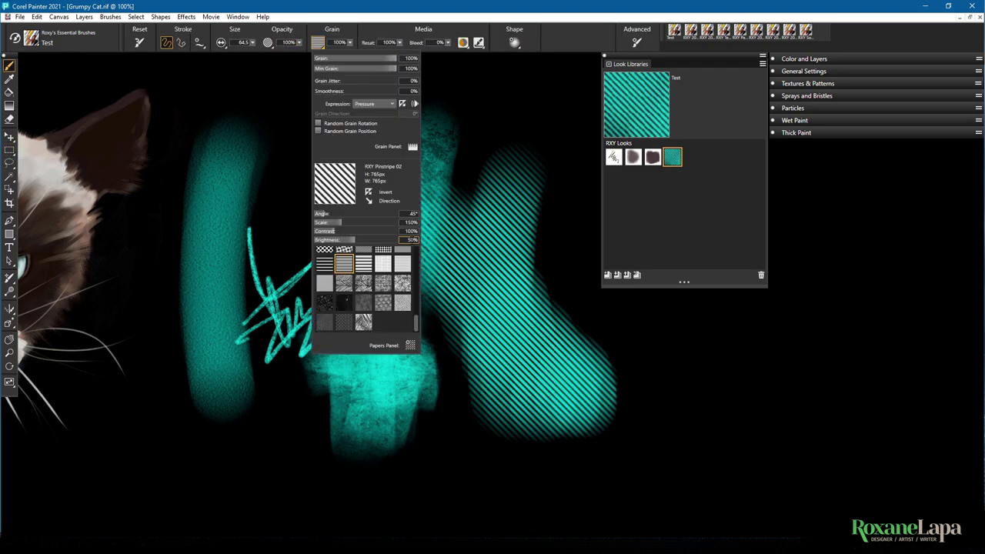
Paint a woven-grain dab near the top, then reapply the Test look for a striped teal stroke
{"action": "left_click", "coordinate": [367, 285]}
{"action": "mouse_move", "coordinate": [491, 154]}
{"action": "left_mouse_down"}
{"action": "mouse_move", "coordinate": [500, 127]}
{"action": "mouse_move", "coordinate": [511, 175]}
{"action": "left_mouse_up"}
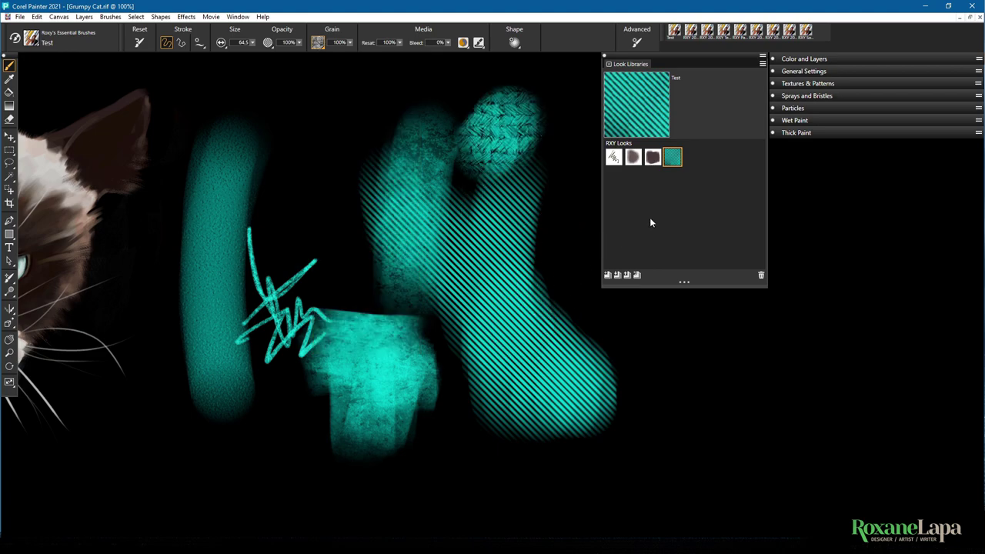
{"action": "left_click", "coordinate": [671, 160]}
{"action": "mouse_move", "coordinate": [323, 116]}
{"action": "left_mouse_down"}
{"action": "mouse_move", "coordinate": [311, 231]}
{"action": "mouse_move", "coordinate": [346, 112]}
{"action": "mouse_move", "coordinate": [377, 257]}
{"action": "left_mouse_up"}
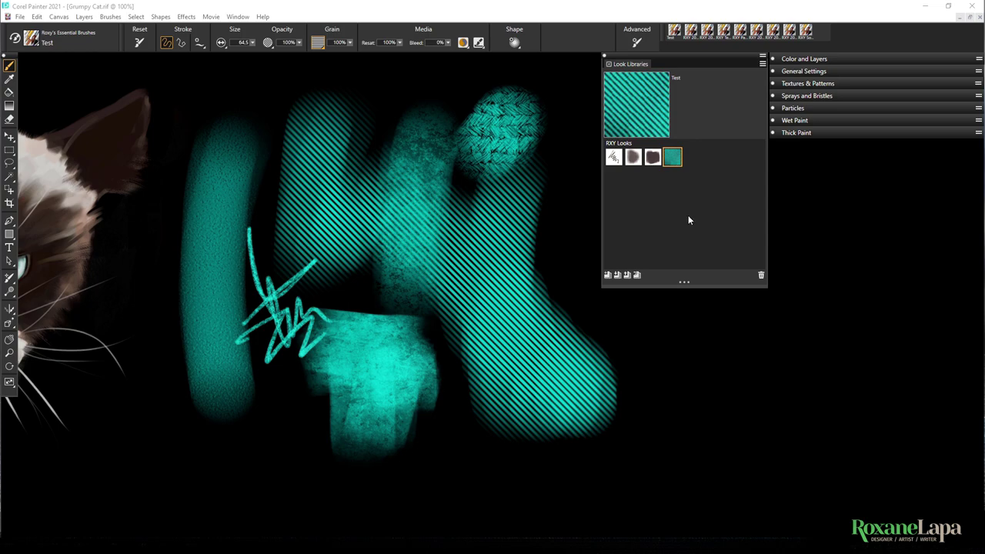
Drag the dark look out of Look Libraries to start a new Custom 4 palette
{"action": "left_click", "coordinate": [672, 157]}
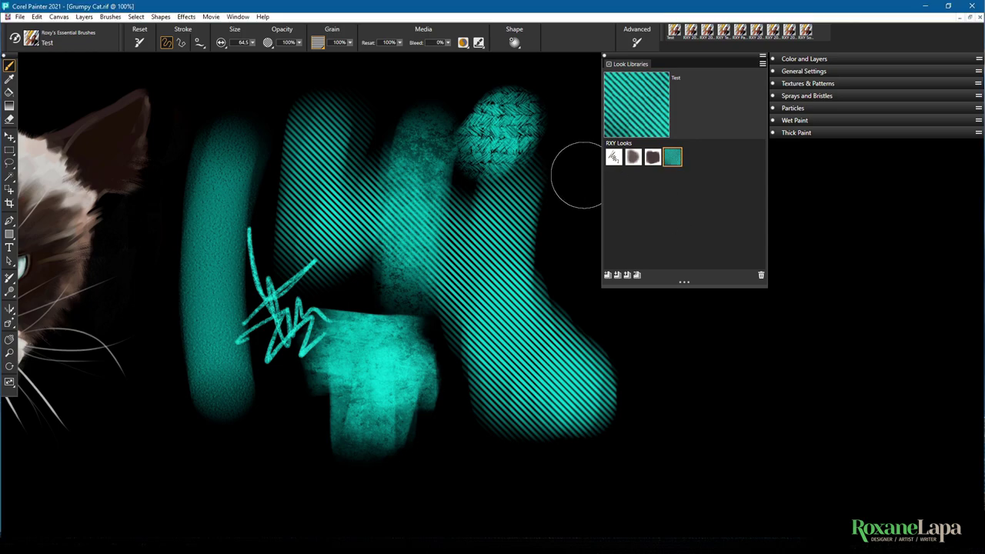
{"action": "left_click", "coordinate": [650, 160]}
{"action": "left_click_drag", "start_coordinate": [537, 165], "coordinate": [537, 165]}
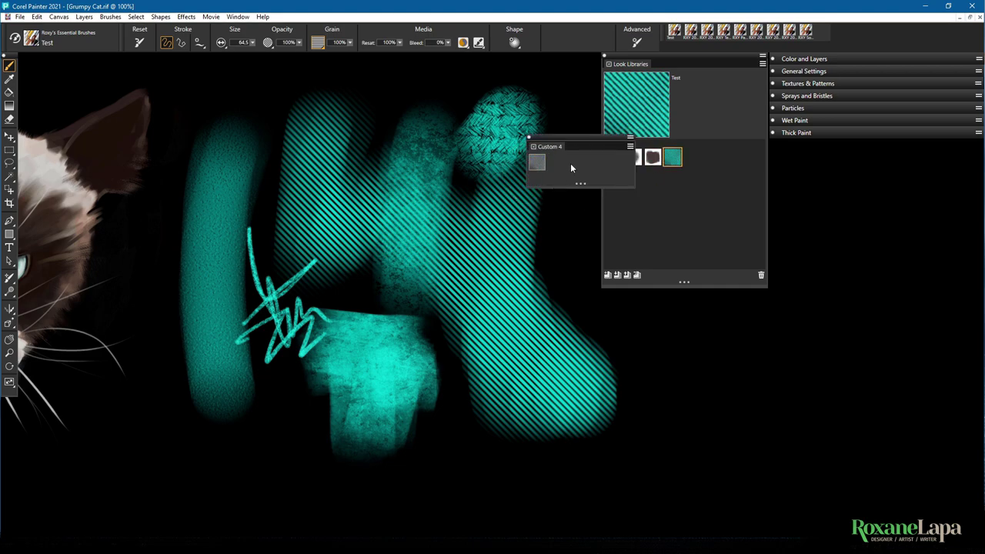
{"action": "left_click_drag", "start_coordinate": [575, 142], "coordinate": [503, 137]}
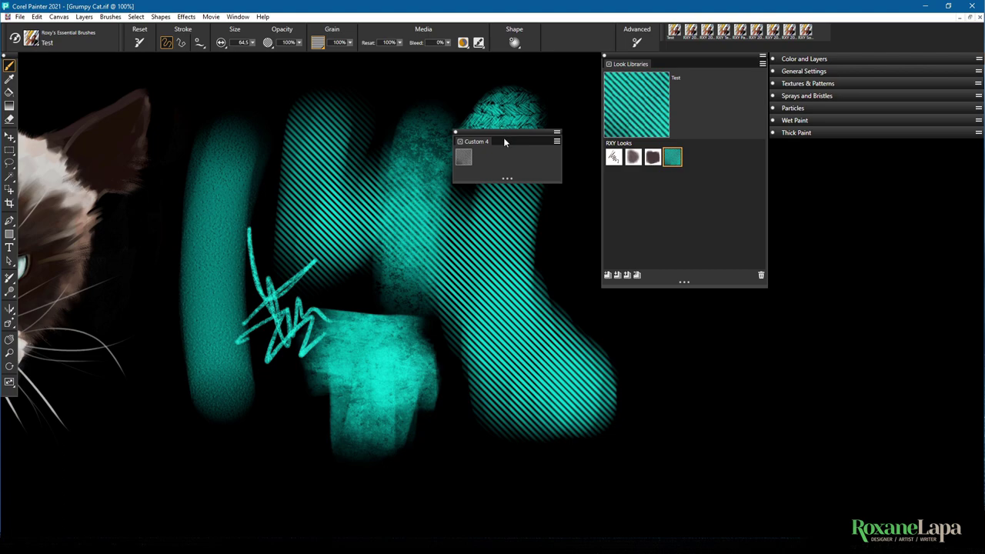
Add two more looks to Custom 4, close Look Libraries and move the palette upper right
{"action": "left_click", "coordinate": [651, 158]}
{"action": "left_click_drag", "start_coordinate": [652, 159], "coordinate": [498, 157]}
{"action": "left_click_drag", "start_coordinate": [633, 158], "coordinate": [481, 157]}
{"action": "left_click", "coordinate": [609, 63]}
{"action": "left_click_drag", "start_coordinate": [522, 135], "coordinate": [710, 63]}
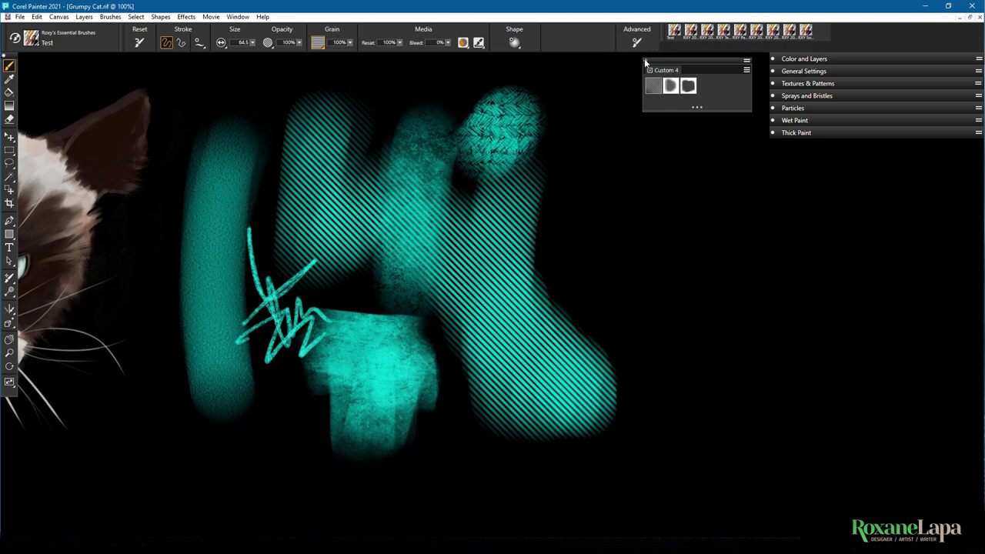
{"action": "left_click", "coordinate": [238, 16]}
Restore the Look Libraries panel with the RXY Looks set and open its options menu
{"action": "key", "text": "Escape"}
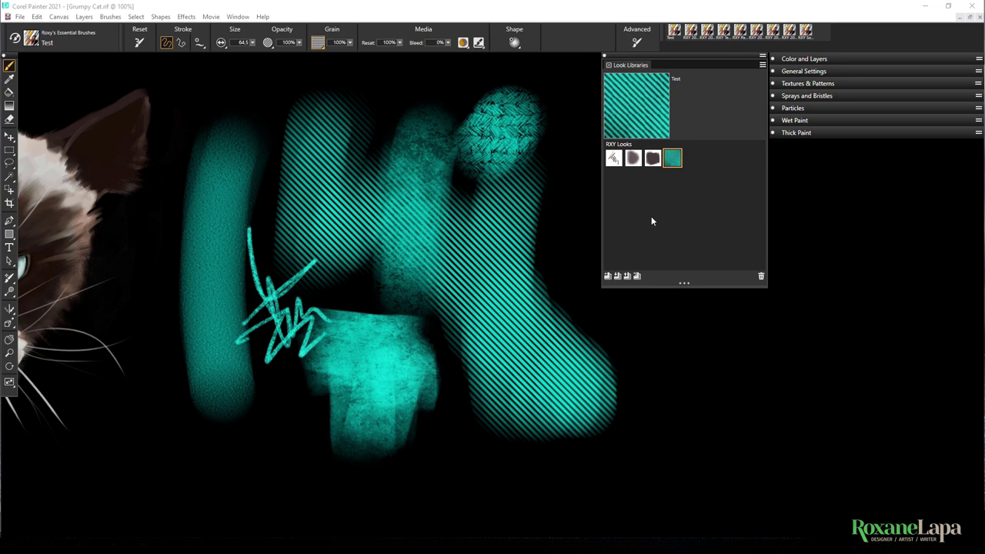
{"action": "left_click", "coordinate": [762, 68]}
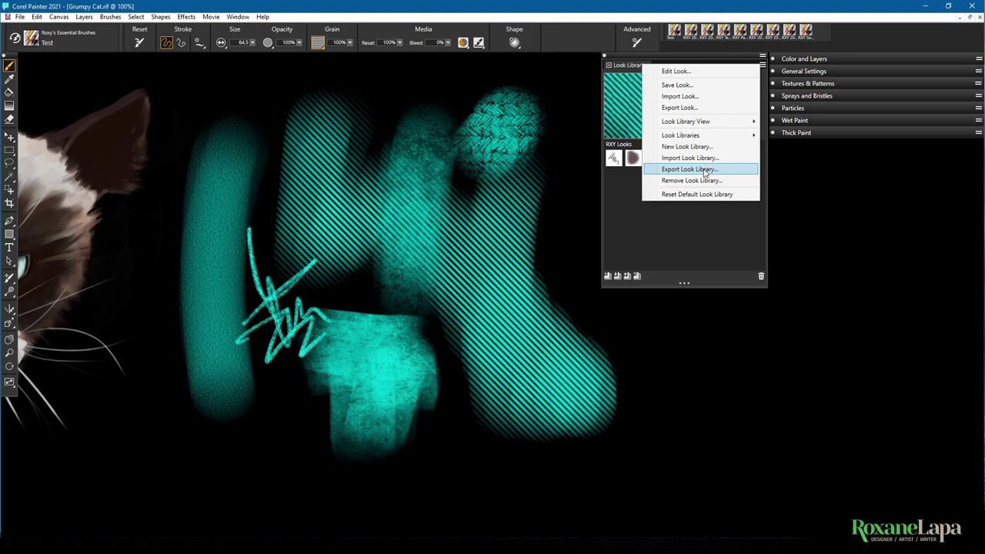
{"action": "left_click", "coordinate": [705, 170]}
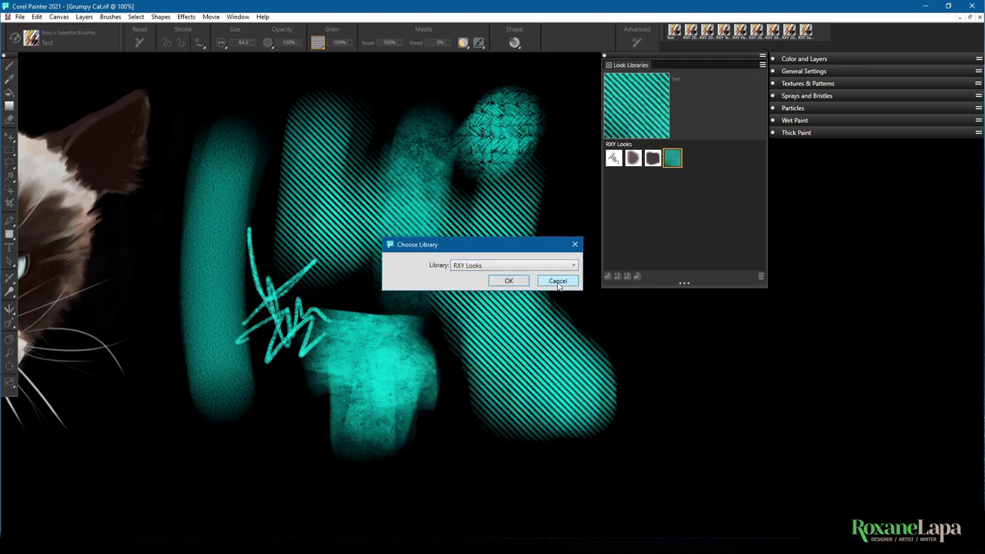
{"action": "left_click", "coordinate": [558, 282]}
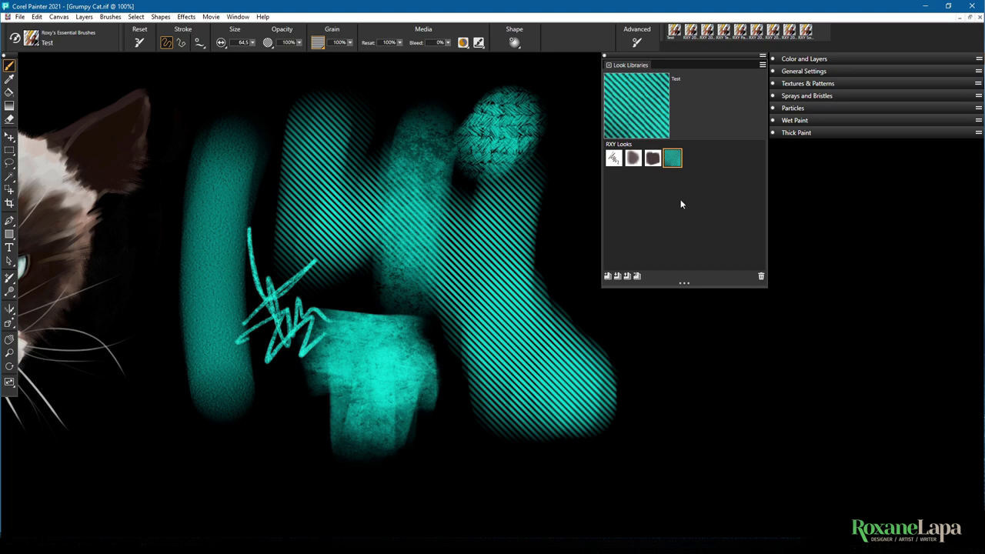
Load the teal Test look and open it as an editable text file in Notepad
{"action": "right_click", "coordinate": [678, 169]}
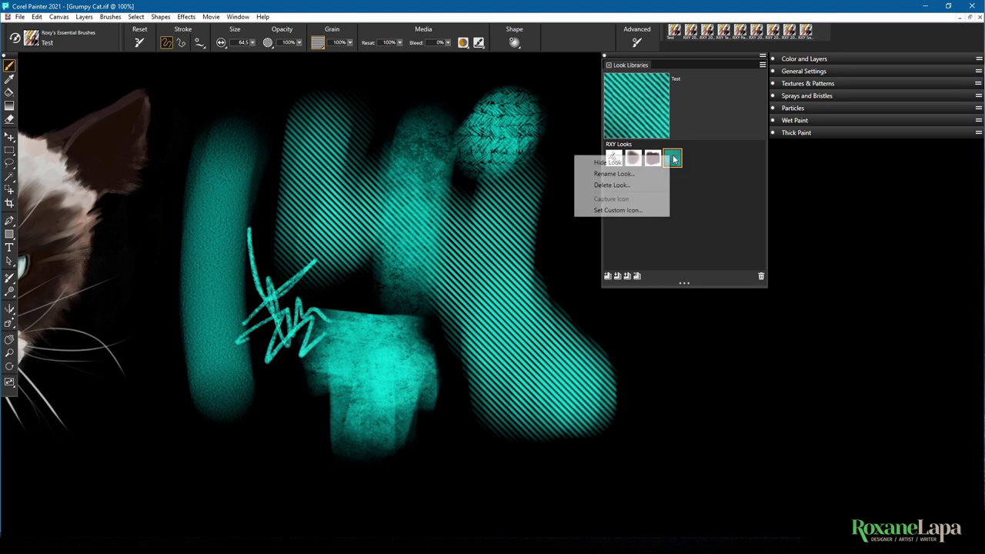
{"action": "left_click", "coordinate": [729, 172]}
{"action": "left_click", "coordinate": [653, 158]}
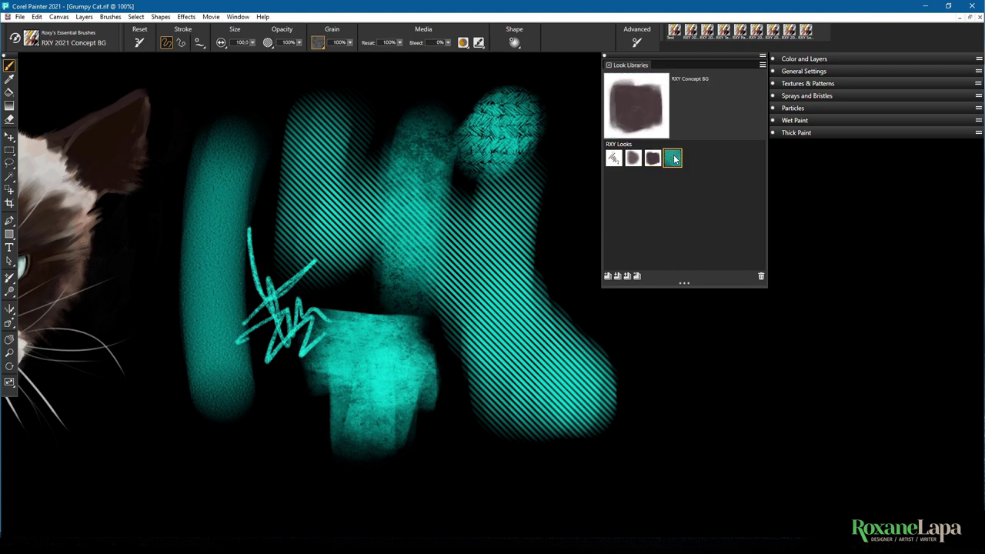
{"action": "left_click", "coordinate": [761, 65]}
{"action": "left_click", "coordinate": [700, 76]}
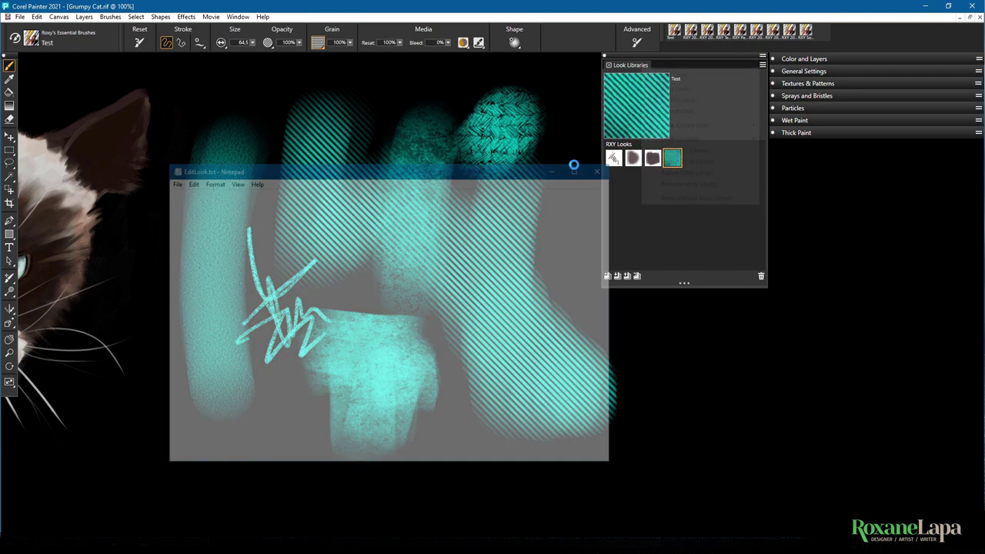
{"action": "left_click", "coordinate": [548, 312]}
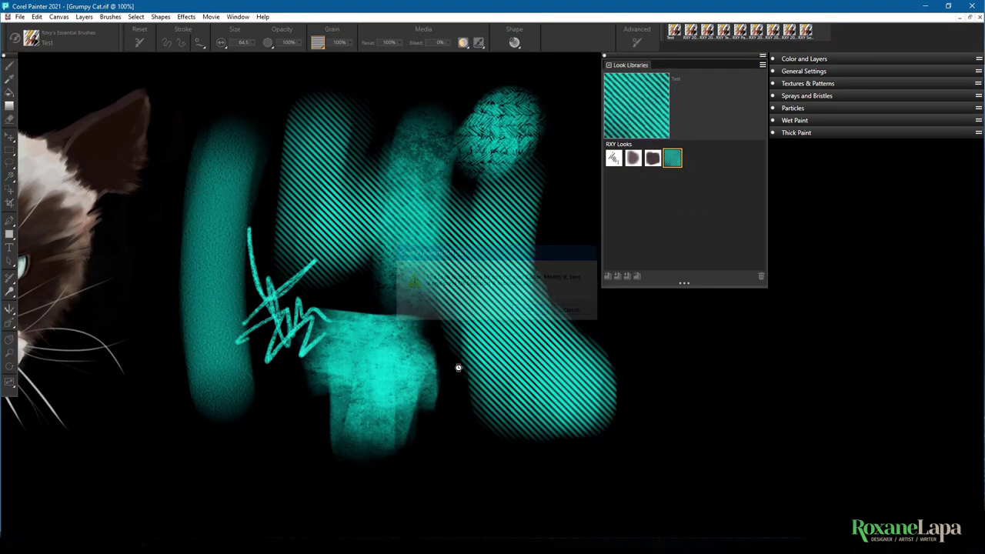
Inspect the brush library names on the variant line and paper names on the texture line, then leave Notepad
{"action": "left_click_drag", "start_coordinate": [356, 170], "coordinate": [411, 128]}
{"action": "double_click", "coordinate": [458, 167]}
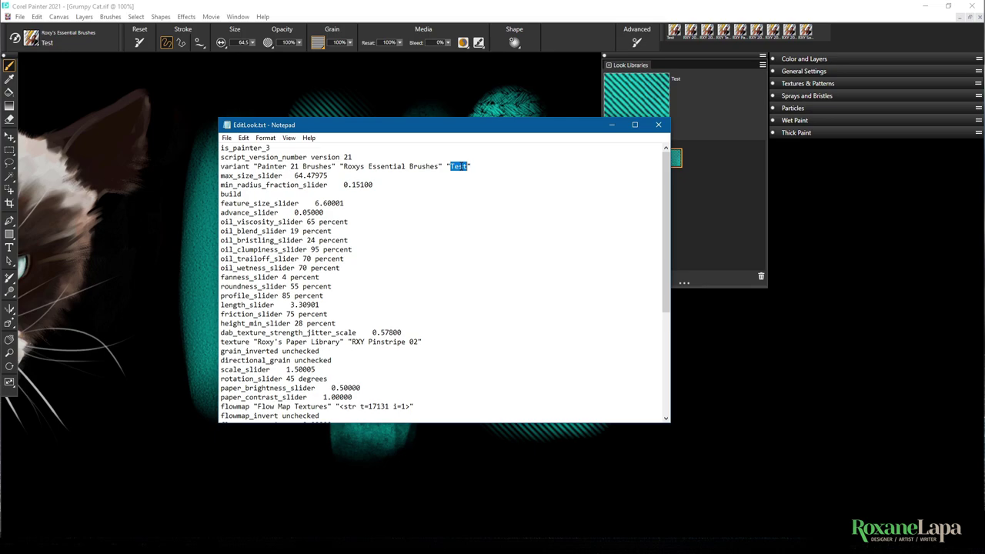
{"action": "left_click_drag", "start_coordinate": [440, 166], "coordinate": [221, 166]}
{"action": "left_click", "coordinate": [344, 168], "text": "shift"}
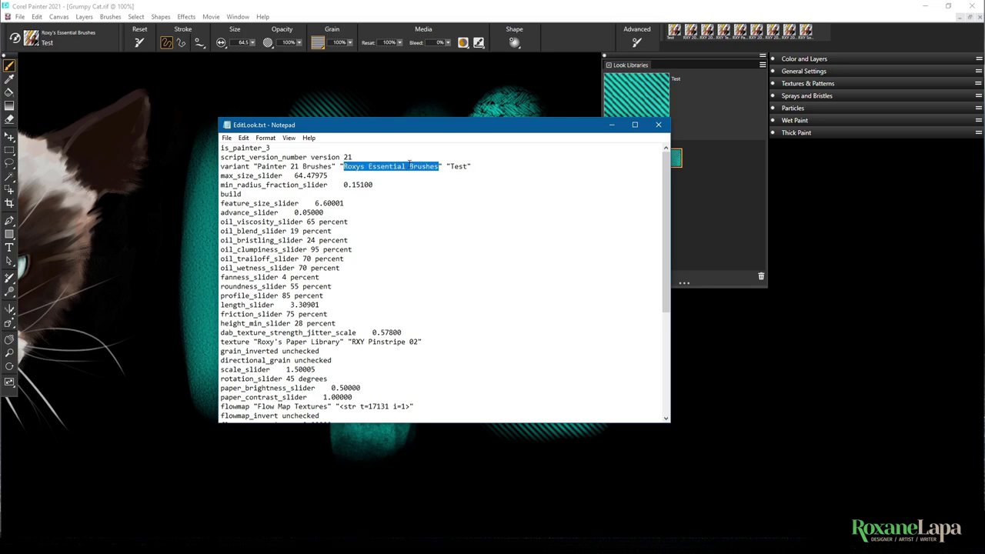
{"action": "left_click_drag", "start_coordinate": [332, 166], "coordinate": [257, 166]}
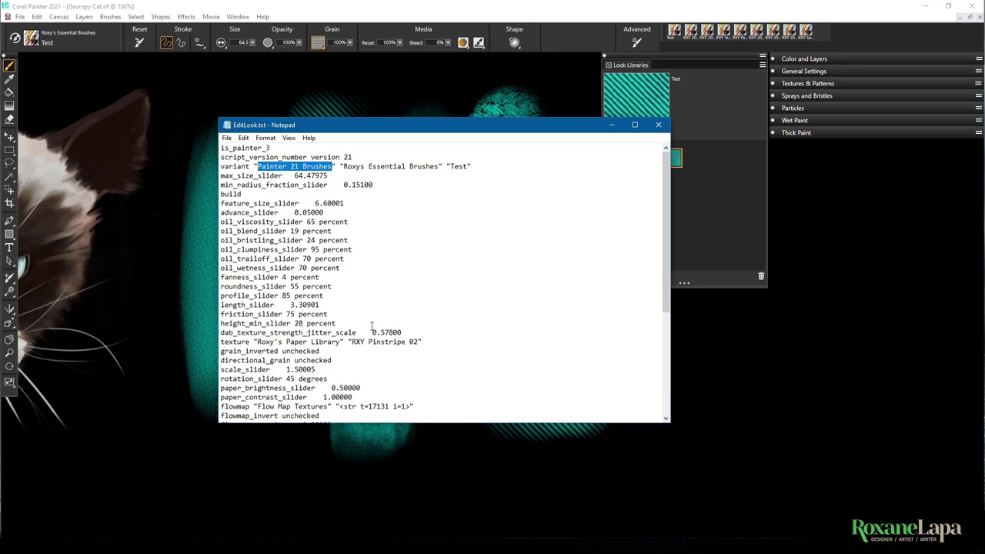
{"action": "left_click_drag", "start_coordinate": [420, 341], "coordinate": [262, 342]}
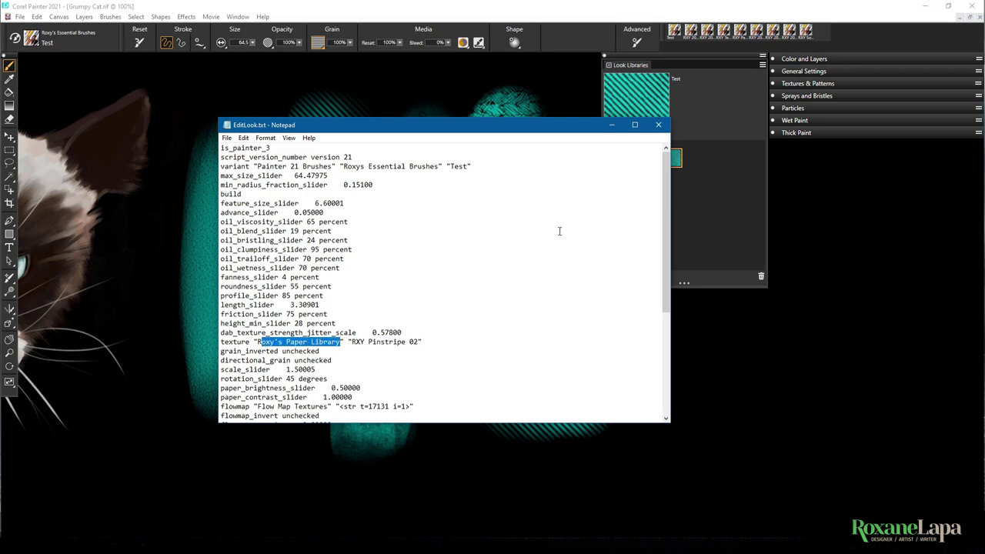
{"action": "left_click_drag", "start_coordinate": [471, 166], "coordinate": [314, 167]}
{"action": "left_click_drag", "start_coordinate": [422, 342], "coordinate": [270, 341]}
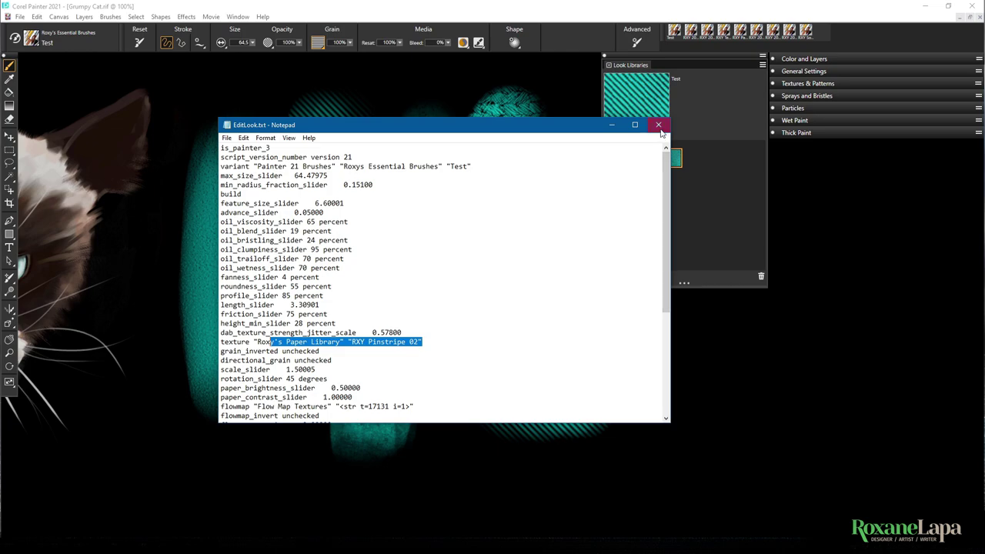
{"action": "key", "text": "alt+Tab"}
Expand Textures & Patterns to show the Papers settings for RXY Pinstripe 02
{"action": "left_click", "coordinate": [822, 83]}
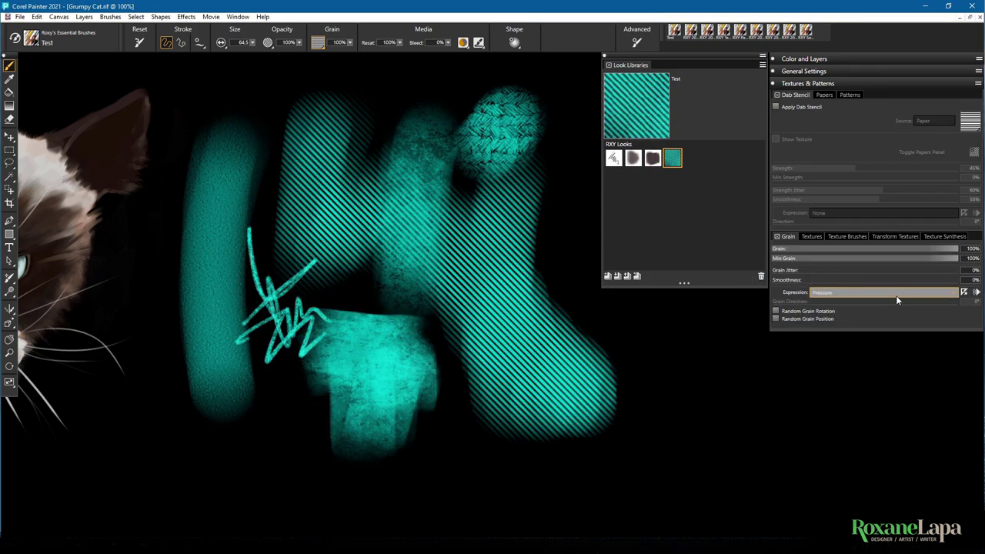
{"action": "left_click", "coordinate": [825, 95]}
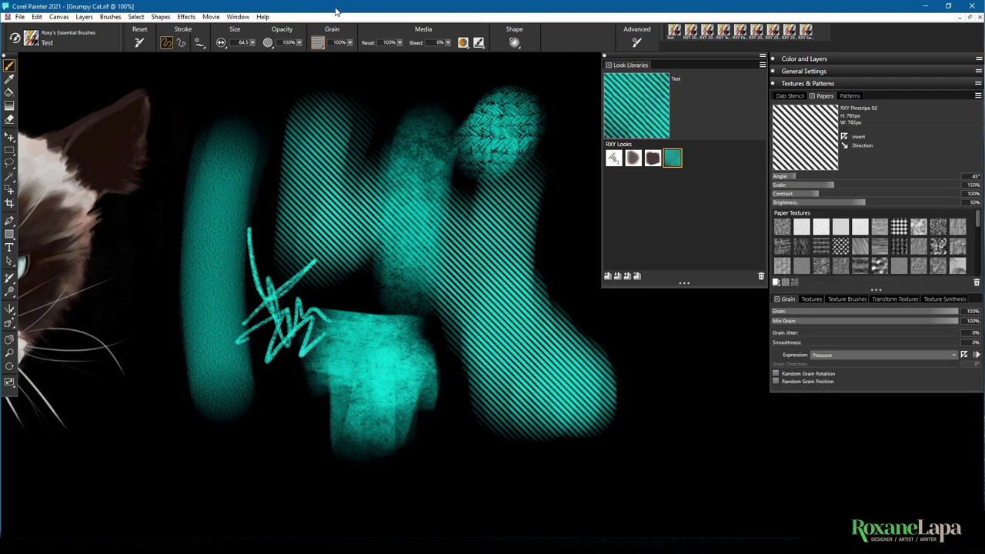
{"action": "left_click", "coordinate": [238, 16]}
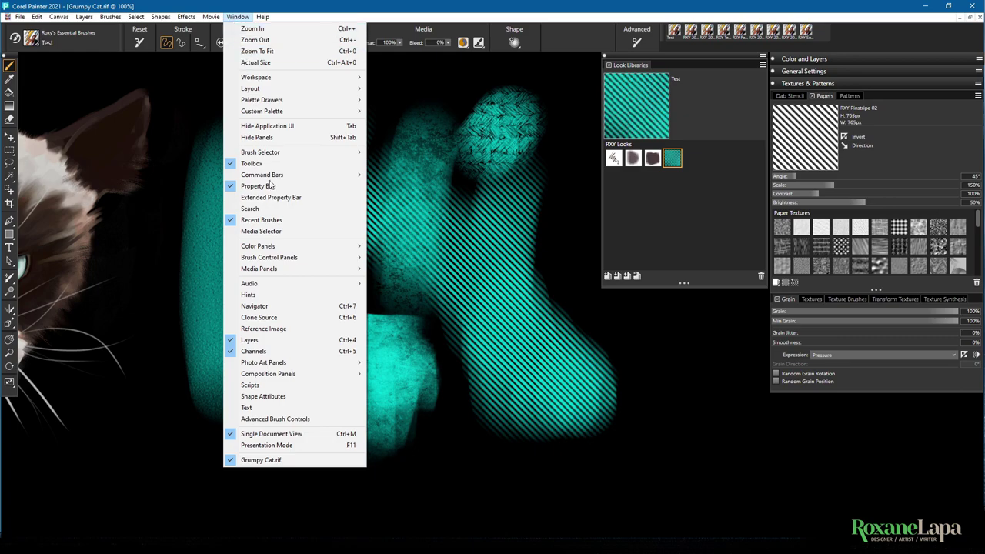
{"action": "mouse_move", "coordinate": [306, 274]}
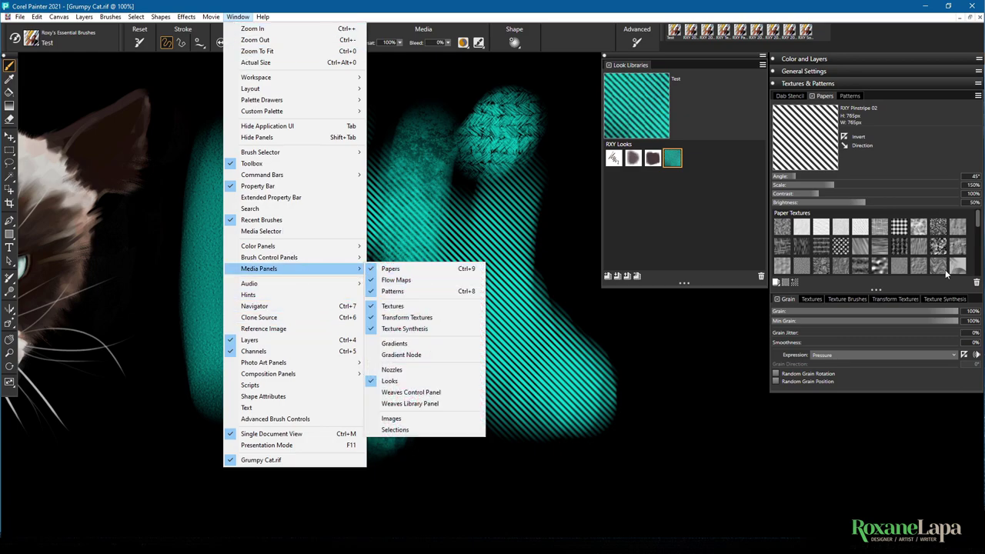
{"action": "left_click", "coordinate": [820, 281]}
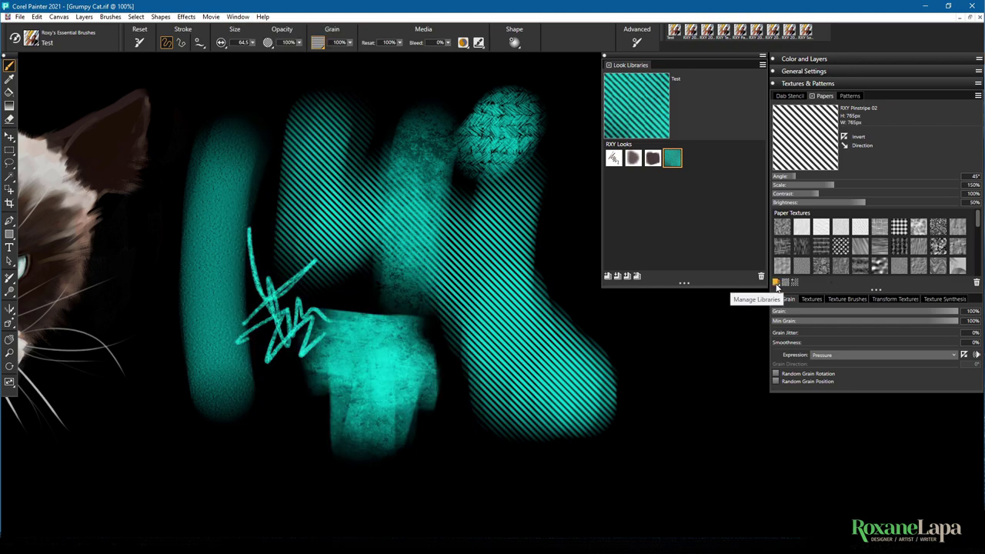
Start exporting Roxy's Paper Library through Manage Libraries, then cancel the export
{"action": "left_click", "coordinate": [776, 283]}
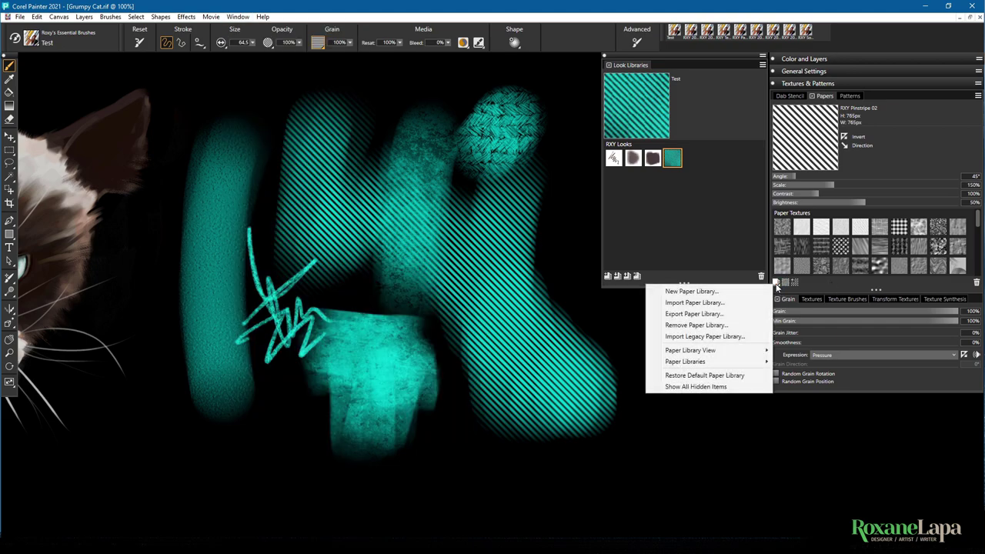
{"action": "left_click", "coordinate": [735, 318]}
{"action": "left_click", "coordinate": [517, 511]}
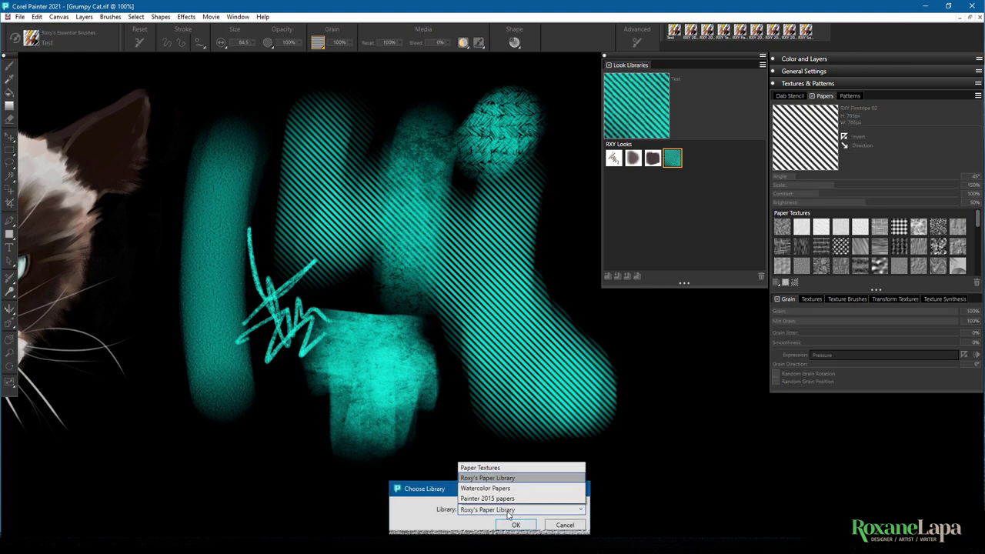
{"action": "left_click", "coordinate": [468, 530]}
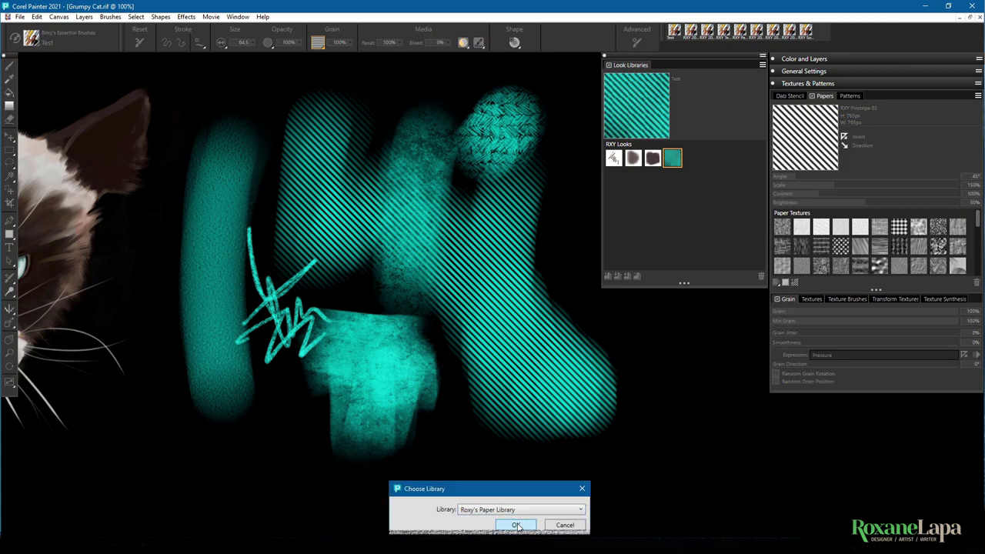
{"action": "left_click", "coordinate": [573, 527]}
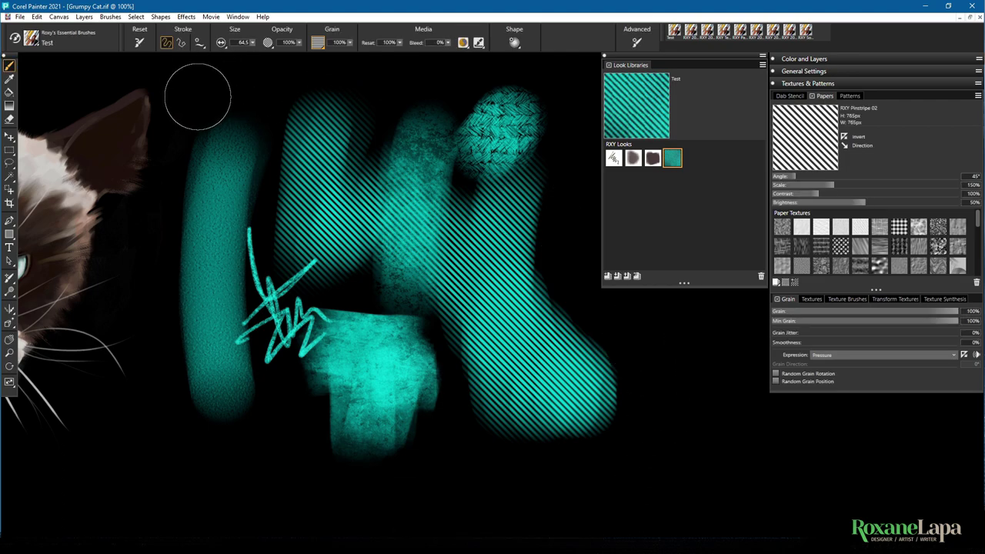
{"action": "left_click", "coordinate": [110, 17]}
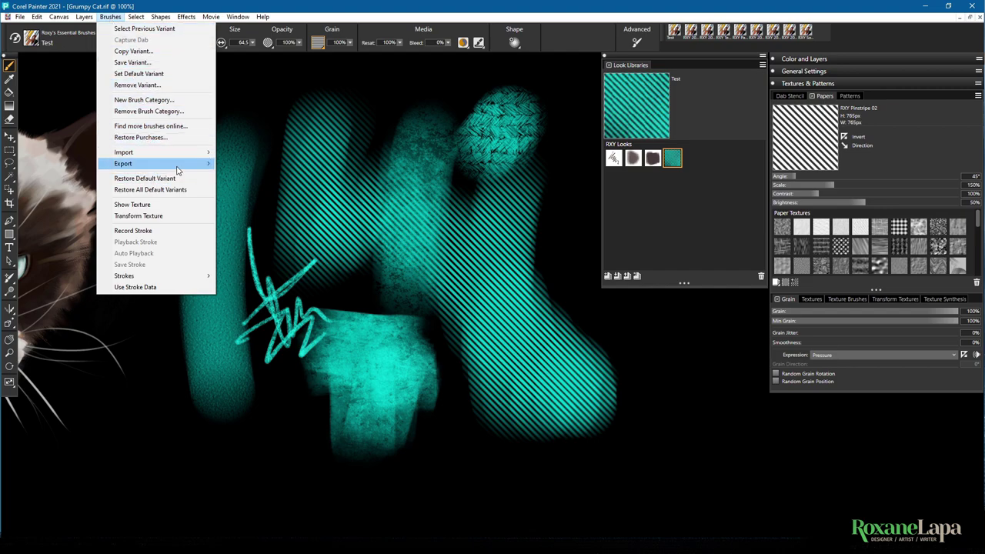
Check the Export submenu options in the Brushes menu
{"action": "mouse_move", "coordinate": [182, 169]}
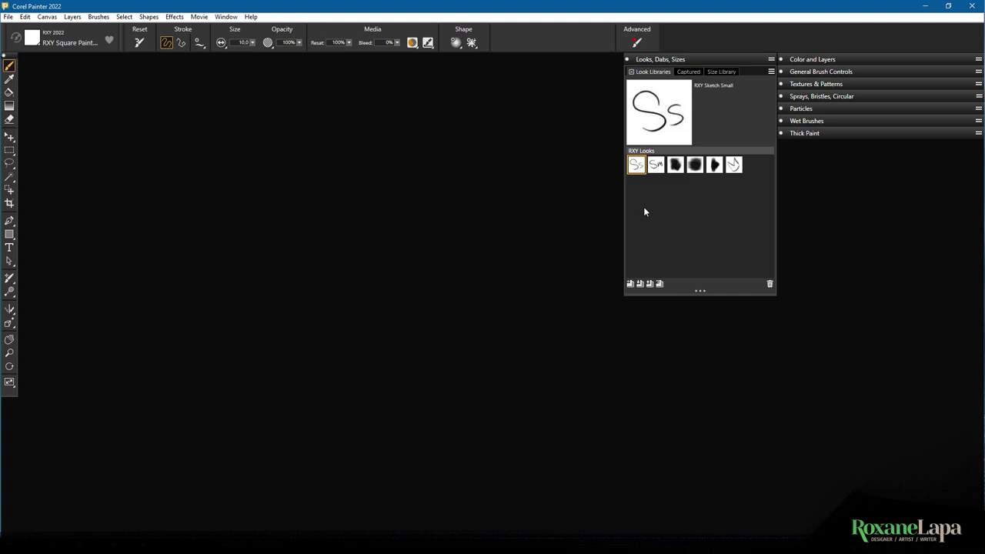
{"action": "left_click", "coordinate": [832, 83]}
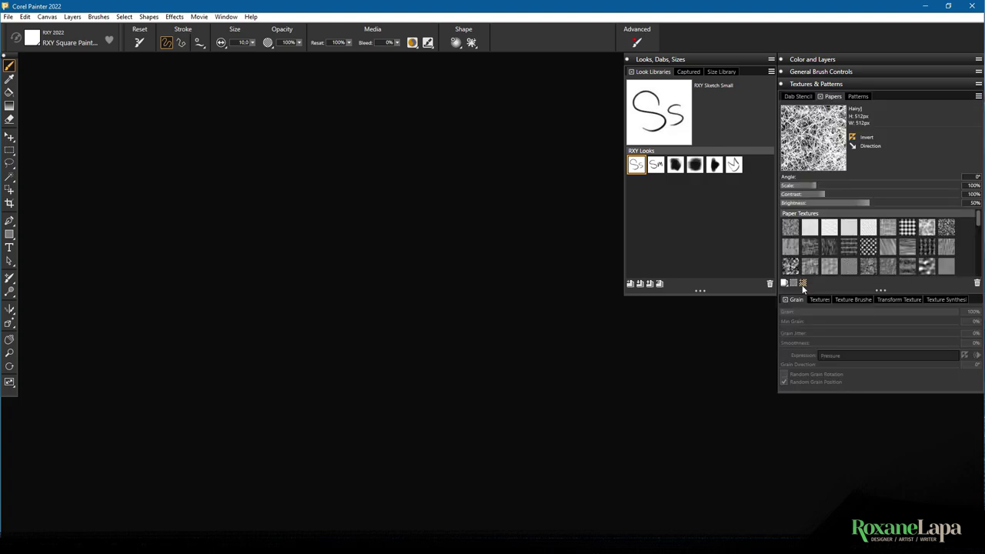
{"action": "left_click", "coordinate": [785, 284]}
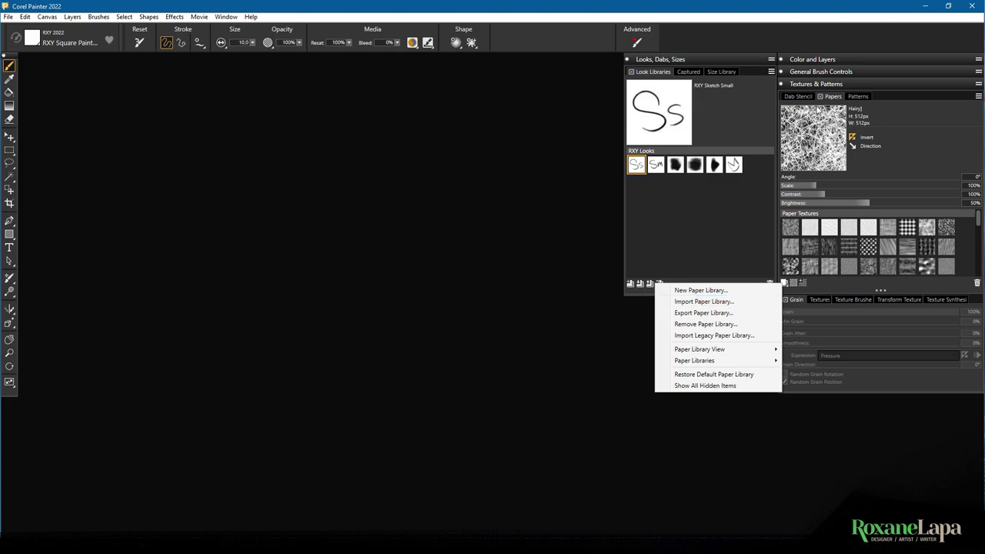
{"action": "left_click", "coordinate": [824, 85]}
{"action": "left_click", "coordinate": [805, 86]}
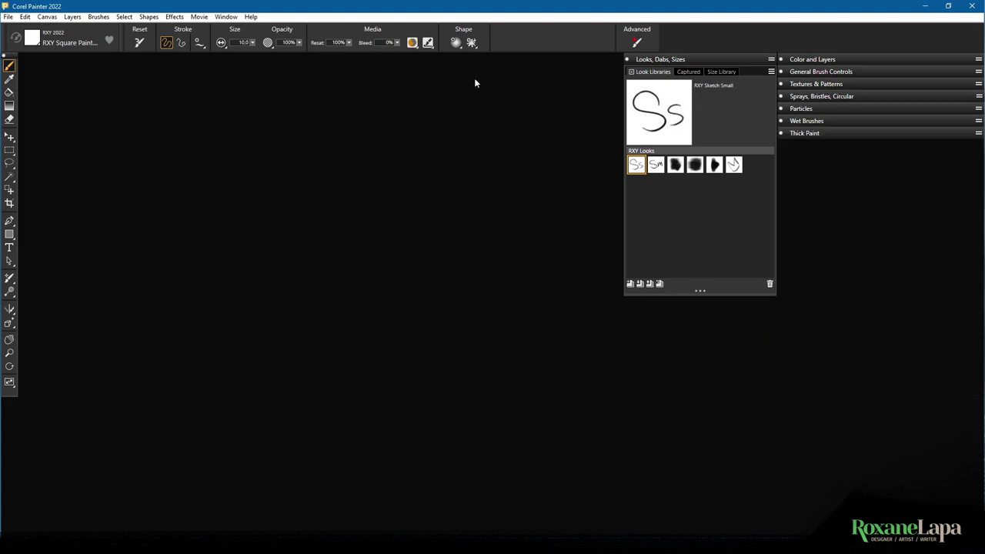
{"action": "left_click", "coordinate": [99, 17]}
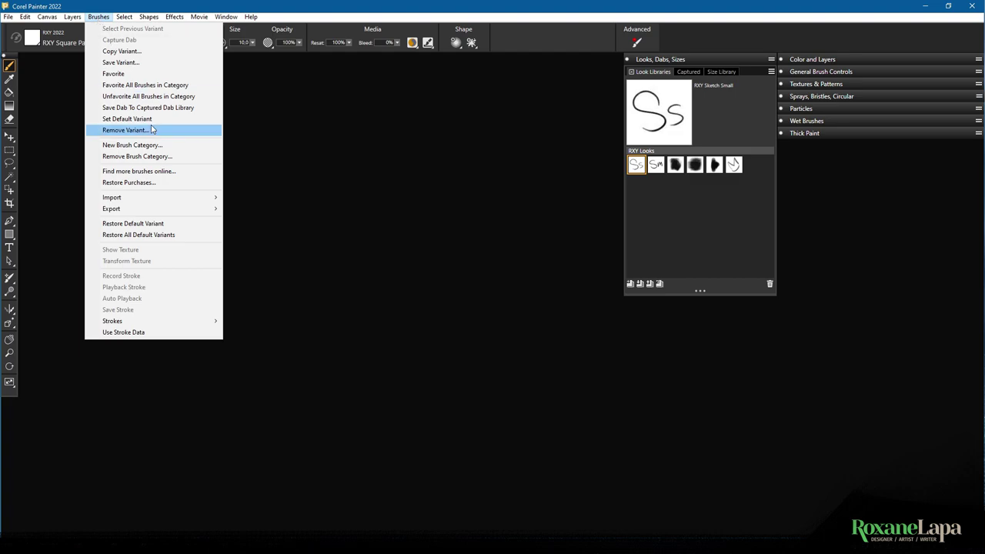
{"action": "mouse_move", "coordinate": [177, 198]}
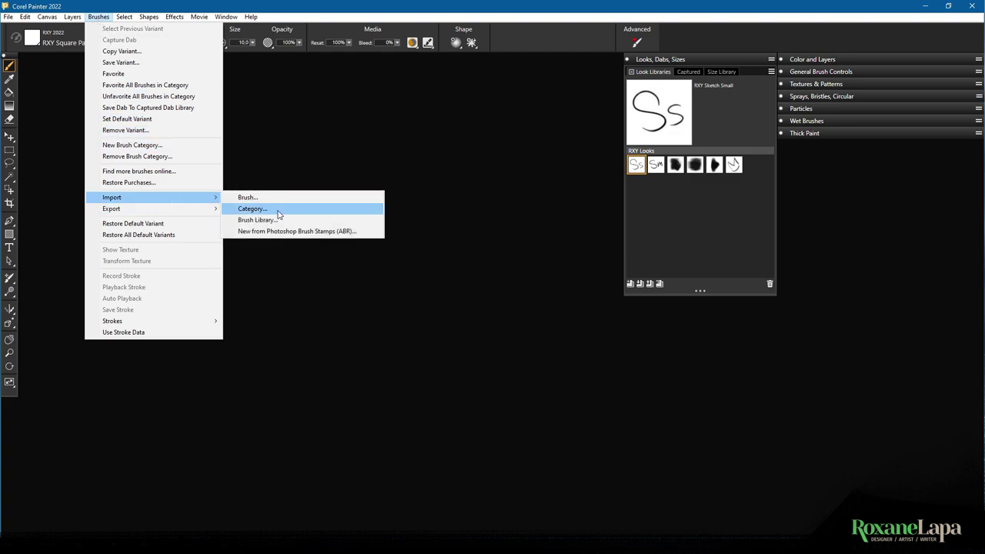
{"action": "left_click", "coordinate": [771, 71]}
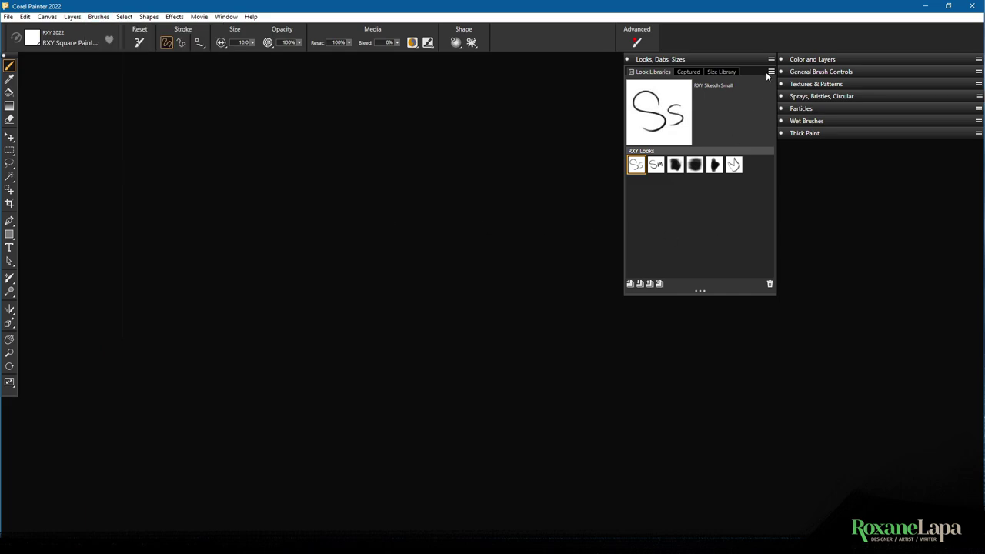
{"action": "left_click", "coordinate": [771, 72]}
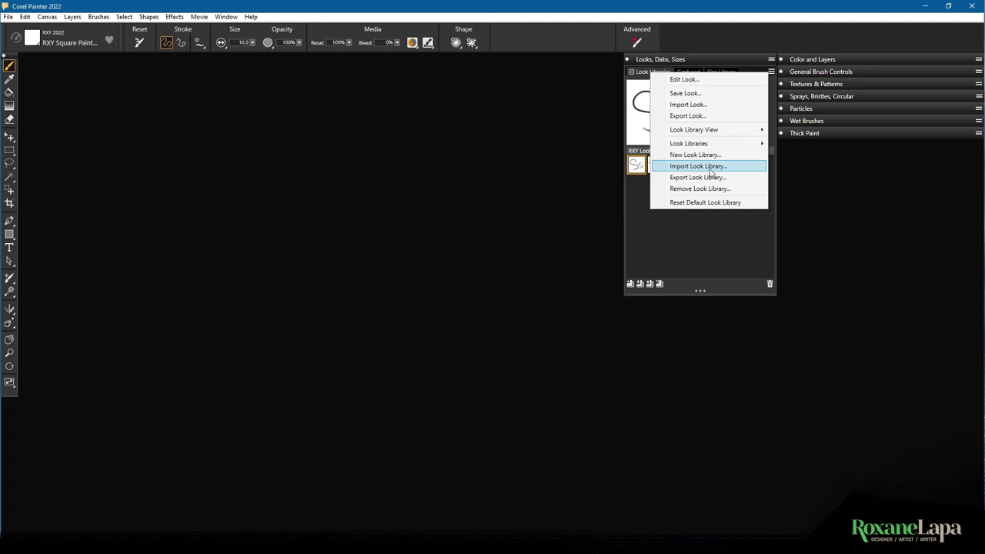
{"action": "left_click", "coordinate": [670, 245]}
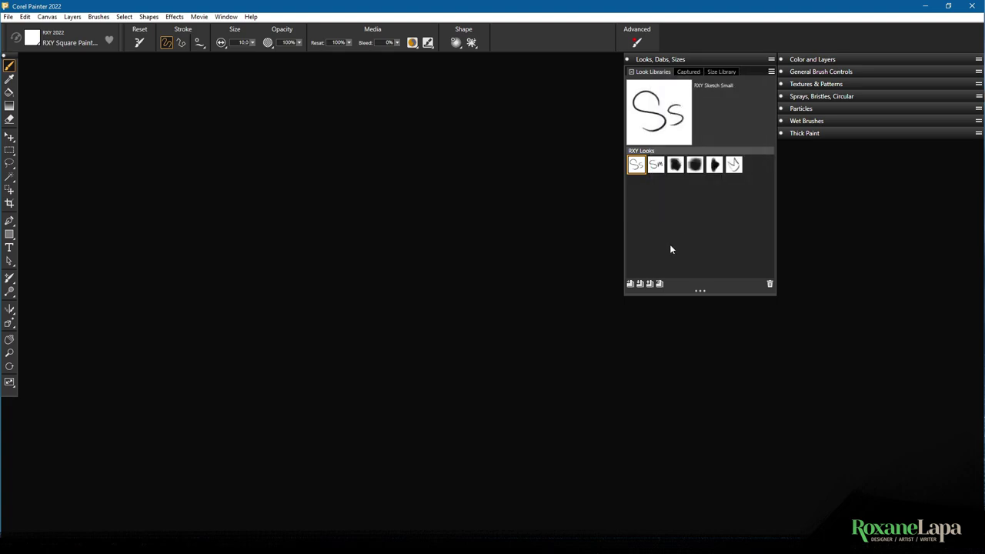
Open the first RXY look as text and check its Painter 22 Brushes library name
{"action": "right_click", "coordinate": [643, 182]}
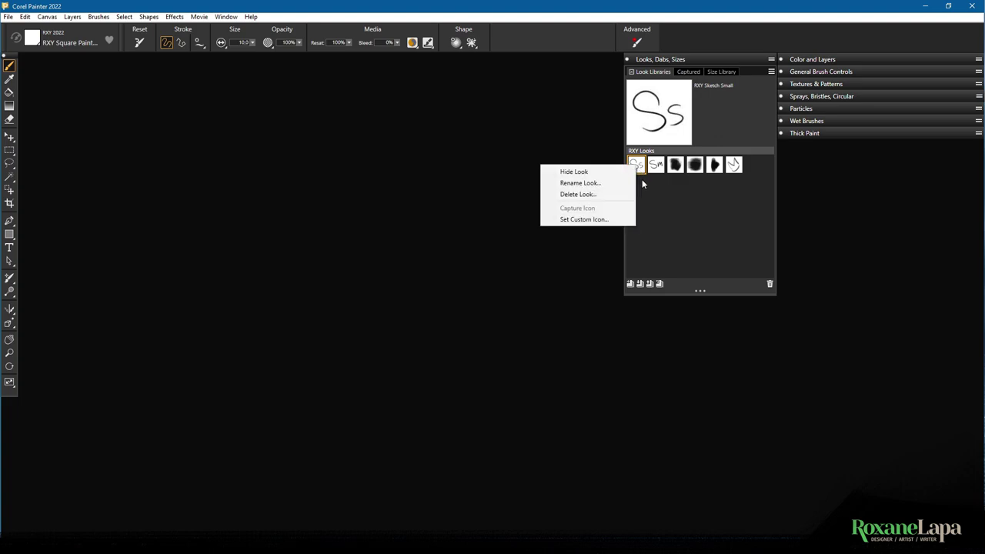
{"action": "left_click", "coordinate": [770, 72]}
{"action": "left_click", "coordinate": [723, 78]}
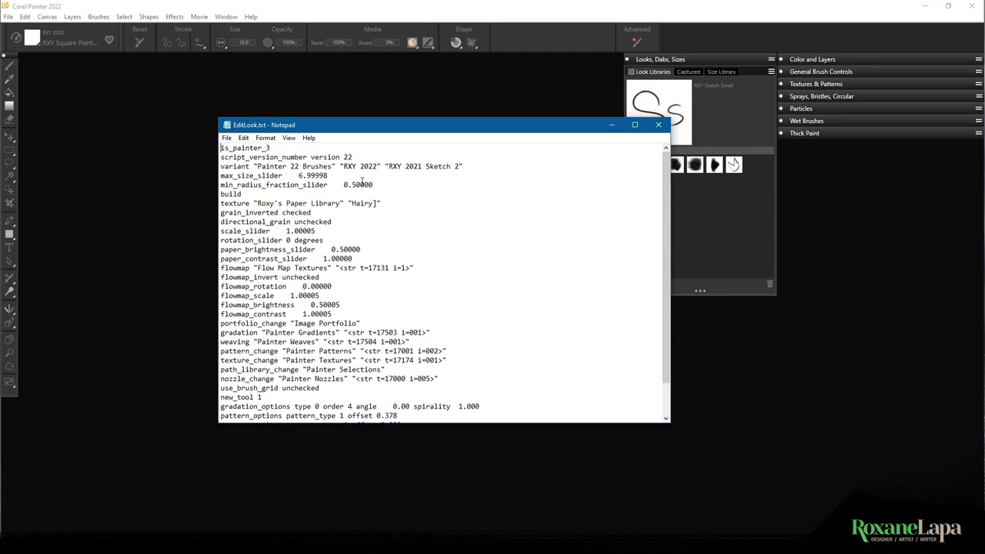
{"action": "left_click_drag", "start_coordinate": [257, 166], "coordinate": [332, 166]}
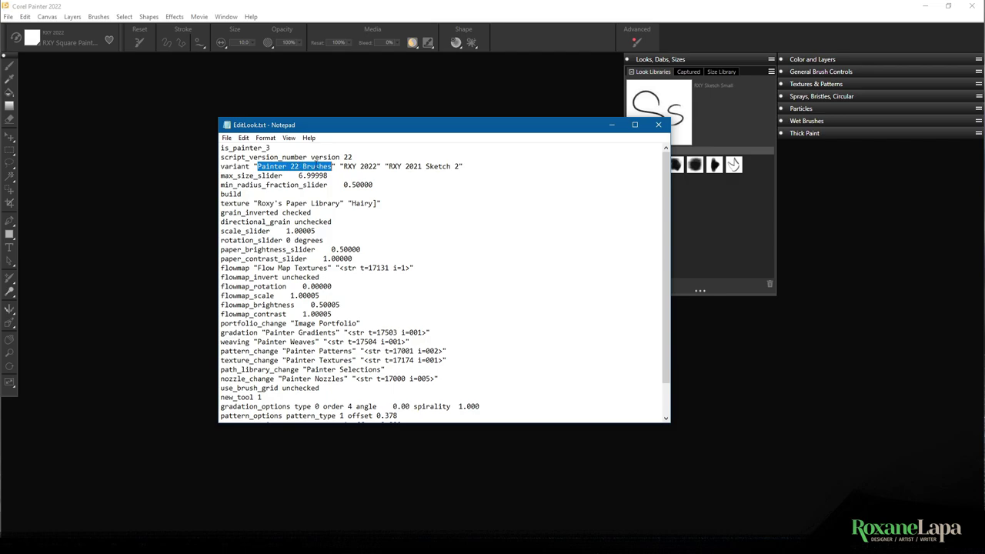
{"action": "left_click", "coordinate": [301, 167]}
{"action": "double_click", "coordinate": [294, 166]}
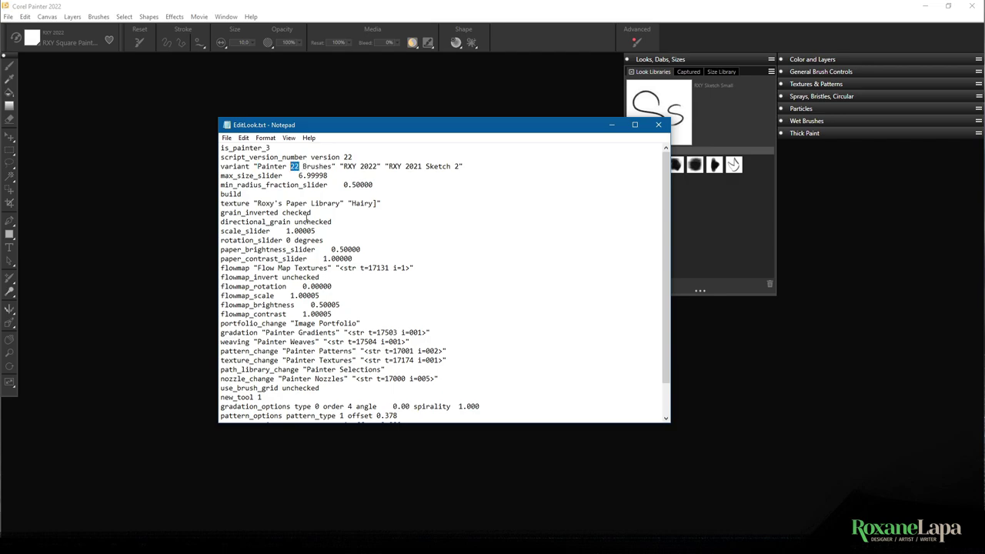
Save the edited look file, confirm the import and apply the RXY Sketch Small look
{"action": "left_click", "coordinate": [227, 138]}
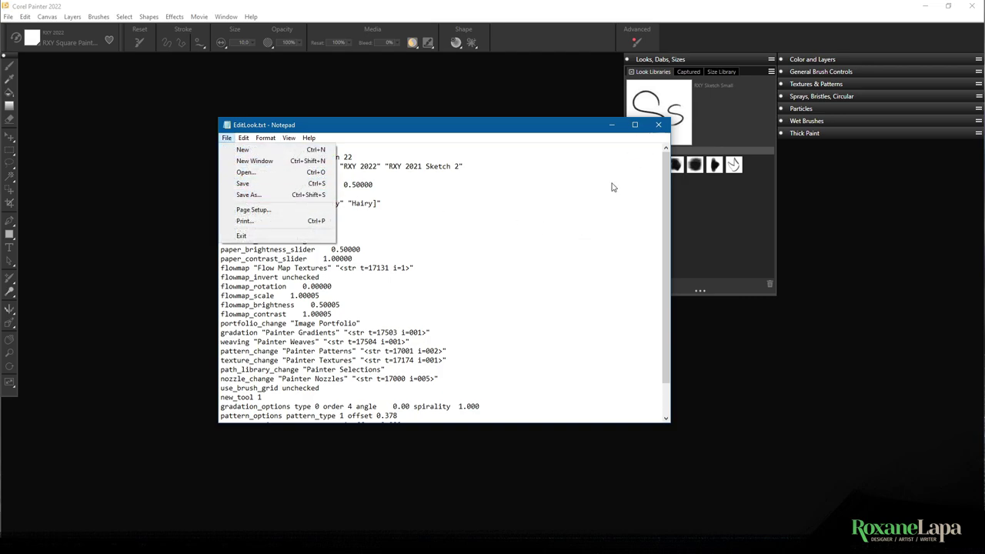
{"action": "left_click", "coordinate": [658, 124]}
{"action": "left_click", "coordinate": [658, 125]}
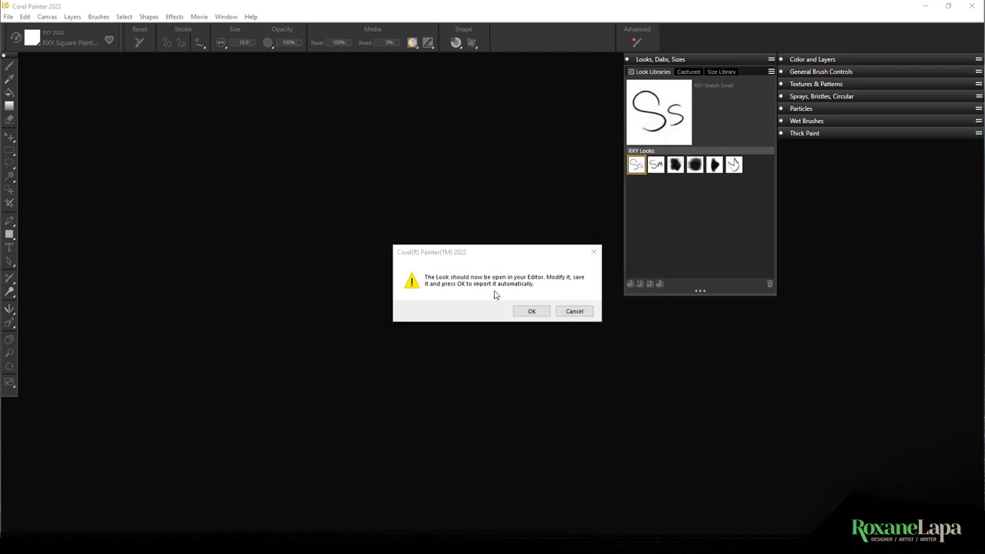
{"action": "left_click", "coordinate": [531, 309]}
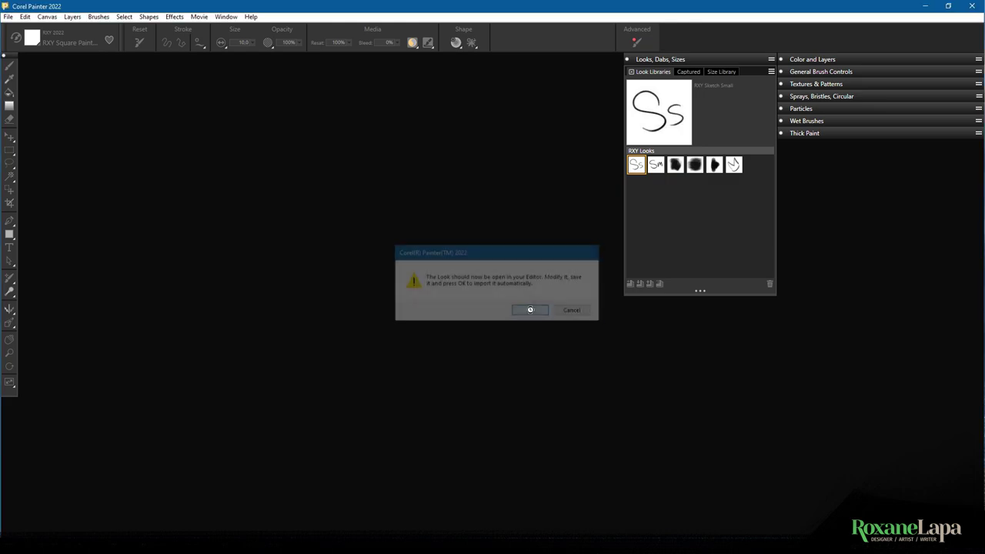
{"action": "left_click", "coordinate": [637, 167]}
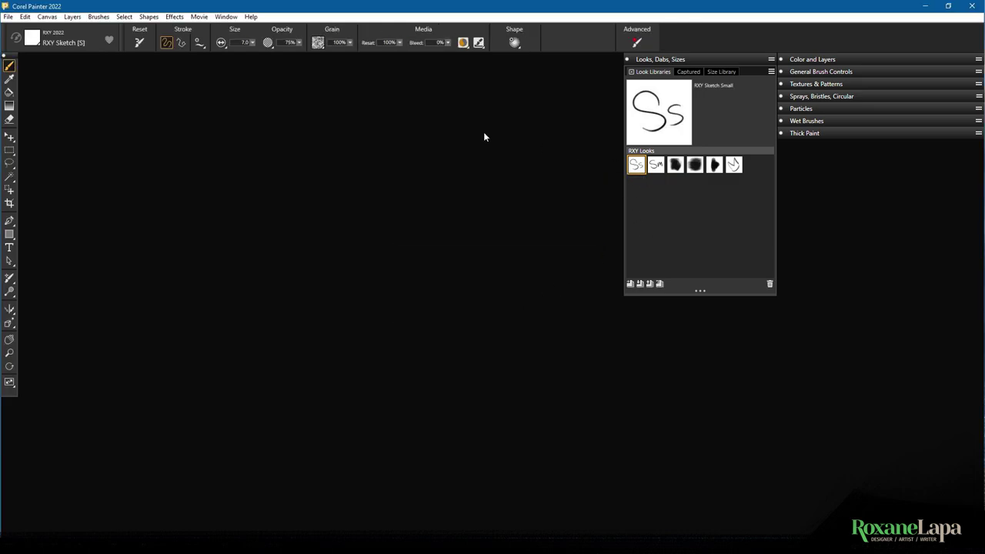
Browse the RXY brushes in Painter 2022's Brush Library, then close it
{"action": "left_click", "coordinate": [30, 37]}
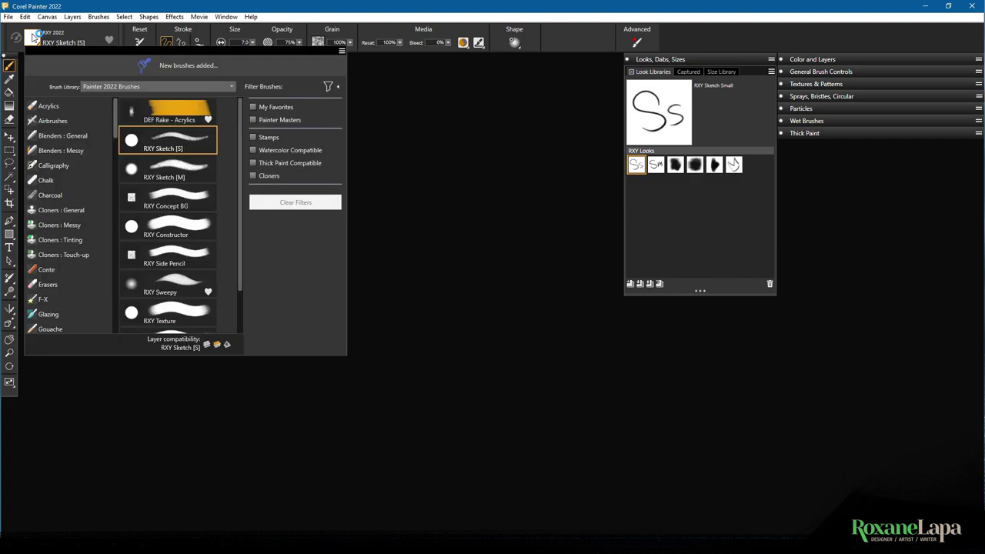
{"action": "left_click", "coordinate": [660, 204]}
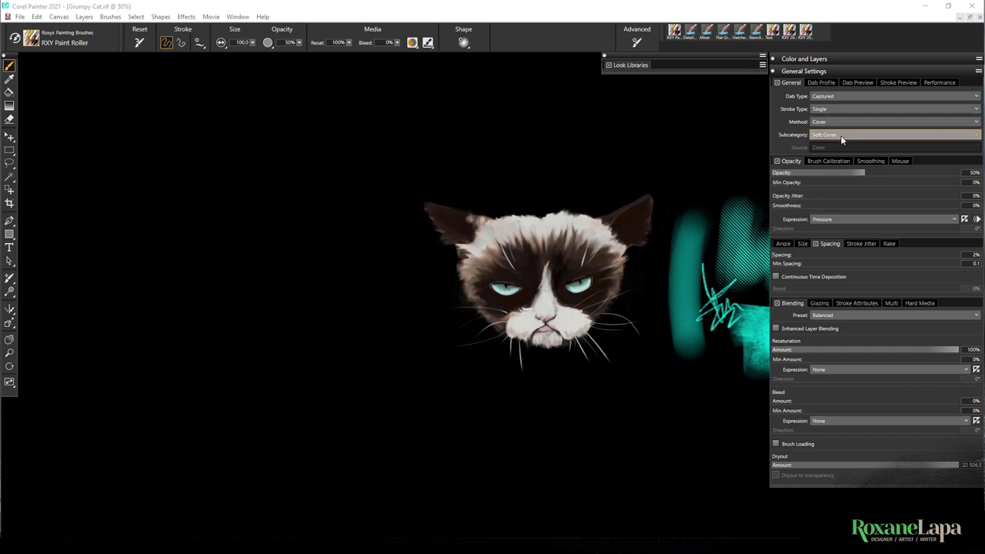
Paint a tall, wide orange RXY Paint Roller band at the far left of the canvas
{"action": "left_click", "coordinate": [830, 64]}
{"action": "left_click", "coordinate": [831, 63]}
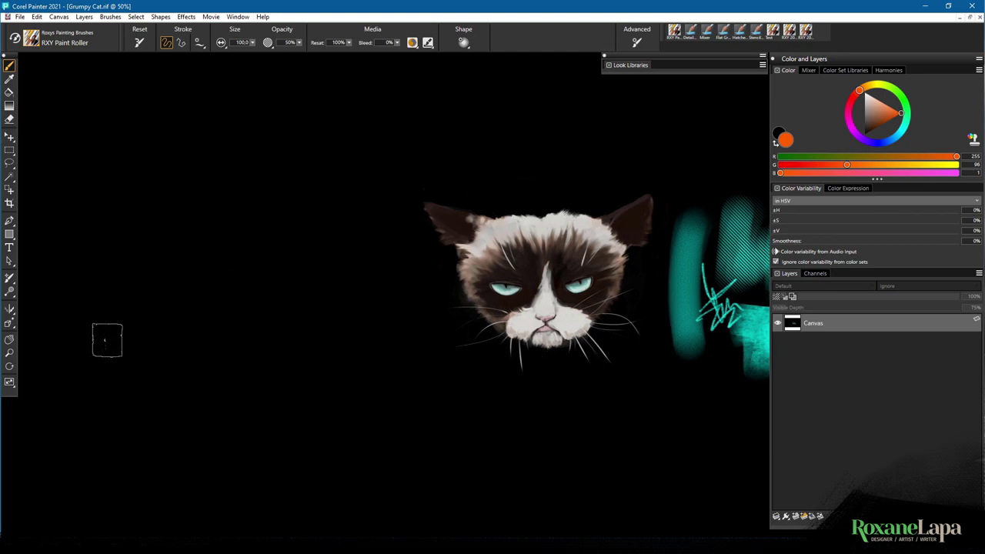
{"action": "mouse_move", "coordinate": [107, 328]}
{"action": "left_mouse_down"}
{"action": "mouse_move", "coordinate": [104, 231]}
{"action": "mouse_move", "coordinate": [108, 370]}
{"action": "mouse_move", "coordinate": [102, 185]}
{"action": "mouse_move", "coordinate": [108, 370]}
{"action": "left_mouse_up"}
{"action": "mouse_move", "coordinate": [133, 134]}
{"action": "left_mouse_down"}
{"action": "mouse_move", "coordinate": [124, 286]}
{"action": "mouse_move", "coordinate": [139, 389]}
{"action": "left_mouse_up"}
{"action": "left_click_drag", "start_coordinate": [131, 166], "coordinate": [140, 361]}
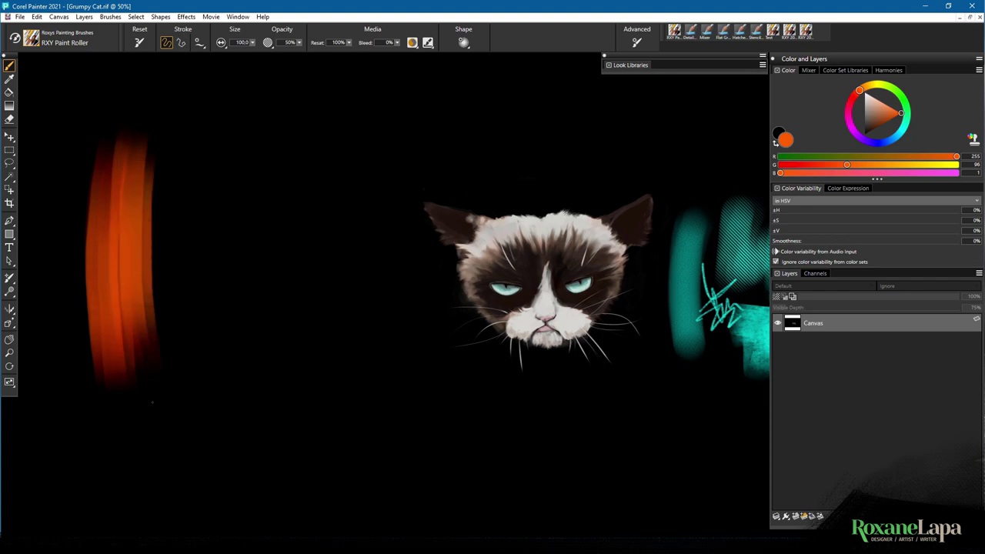
{"action": "left_click_drag", "start_coordinate": [157, 153], "coordinate": [148, 389]}
{"action": "mouse_move", "coordinate": [111, 160]}
{"action": "left_mouse_down"}
{"action": "mouse_move", "coordinate": [108, 257]}
{"action": "mouse_move", "coordinate": [120, 374]}
{"action": "left_mouse_up"}
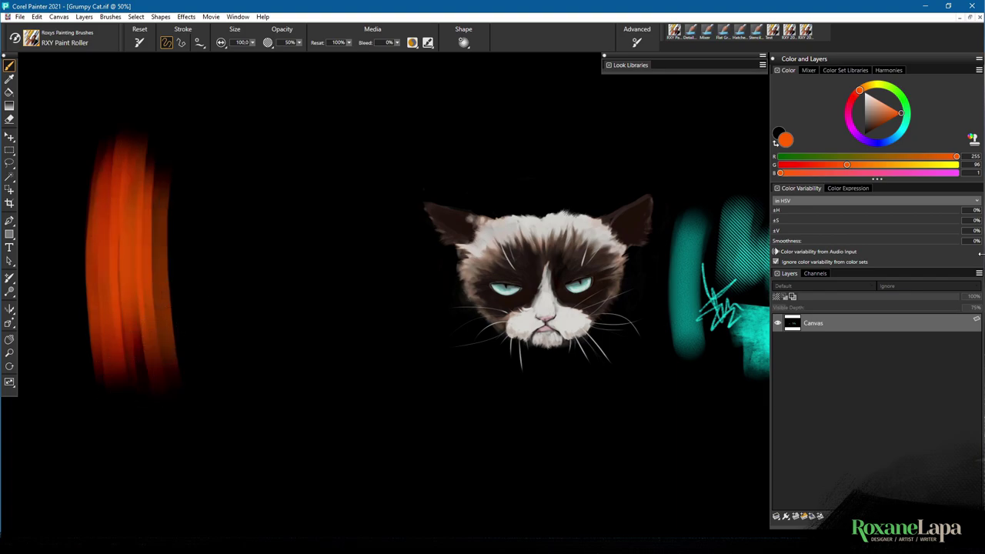
{"action": "left_click", "coordinate": [978, 274]}
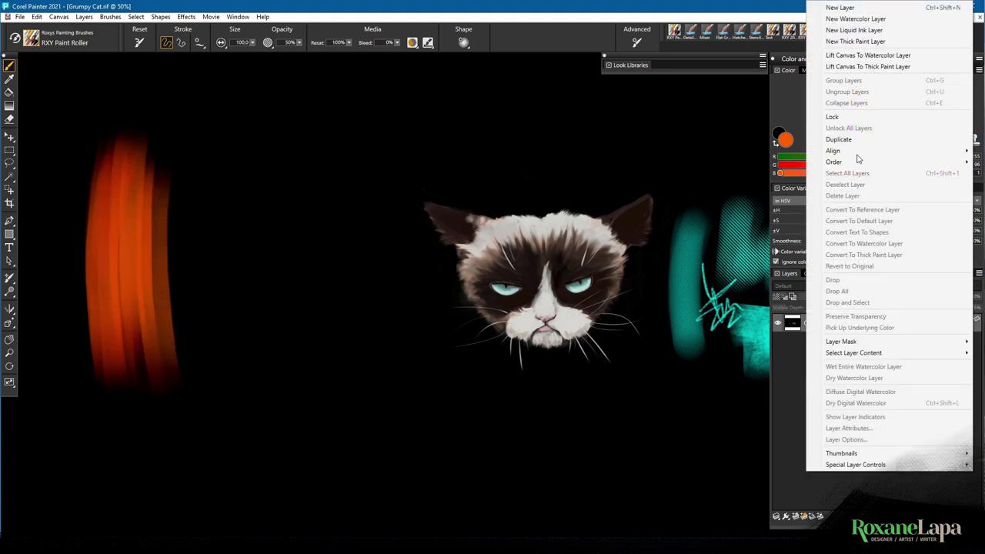
Add Layer 1 and paint a second tall orange roller band on it, right of the first
{"action": "left_click", "coordinate": [816, 7]}
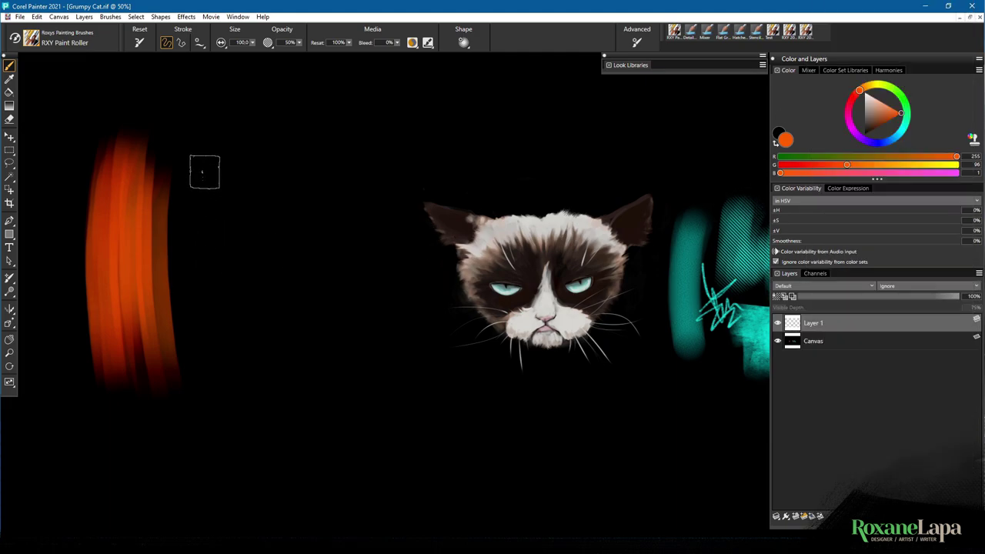
{"action": "left_click_drag", "start_coordinate": [226, 148], "coordinate": [213, 271]}
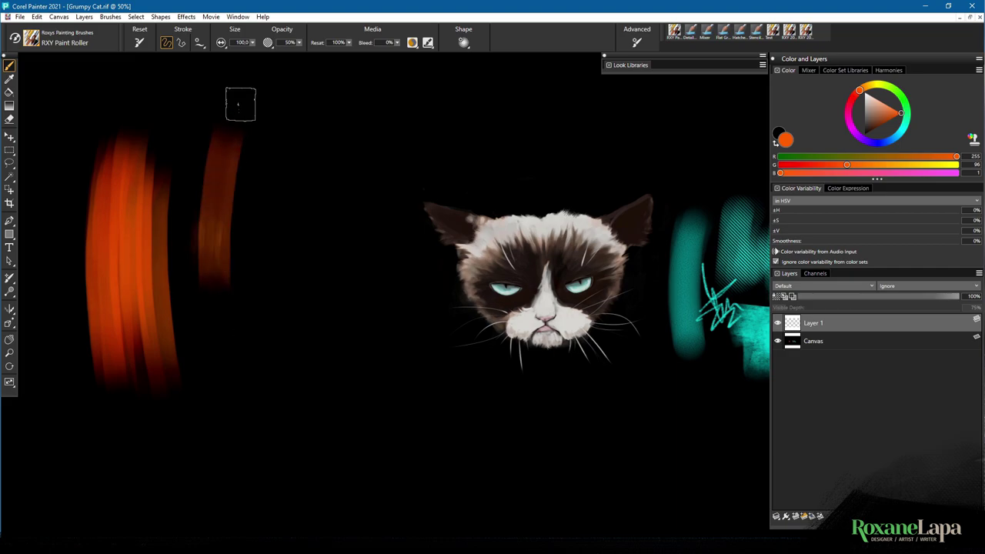
{"action": "mouse_move", "coordinate": [240, 103]}
{"action": "left_mouse_down"}
{"action": "mouse_move", "coordinate": [223, 316]}
{"action": "mouse_move", "coordinate": [230, 389]}
{"action": "left_mouse_up"}
{"action": "left_click_drag", "start_coordinate": [250, 163], "coordinate": [251, 389]}
{"action": "left_click_drag", "start_coordinate": [264, 132], "coordinate": [266, 312]}
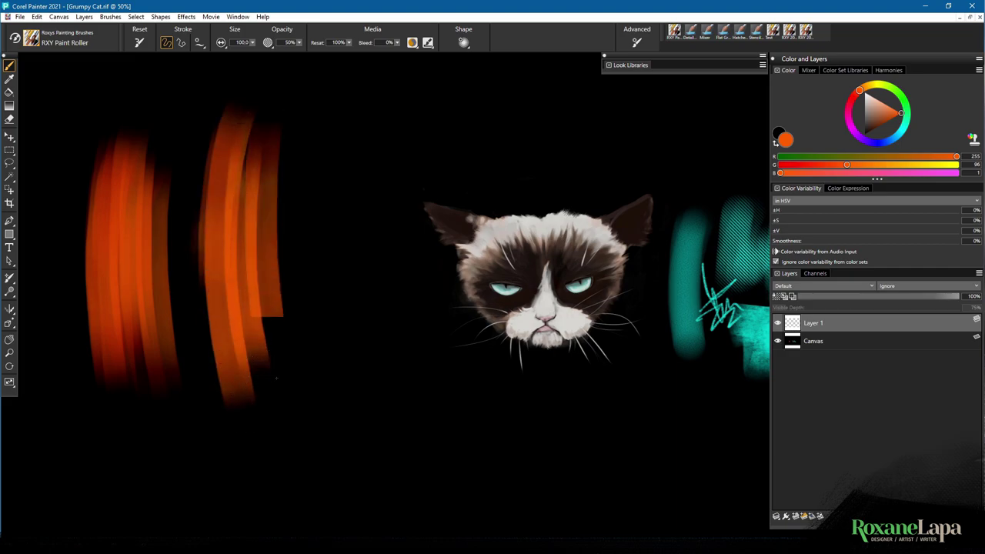
{"action": "left_click_drag", "start_coordinate": [276, 378], "coordinate": [277, 381]}
{"action": "mouse_move", "coordinate": [277, 137]}
{"action": "left_mouse_down"}
{"action": "mouse_move", "coordinate": [286, 354]}
{"action": "mouse_move", "coordinate": [284, 343]}
{"action": "mouse_move", "coordinate": [289, 144]}
{"action": "mouse_move", "coordinate": [305, 408]}
{"action": "left_mouse_up"}
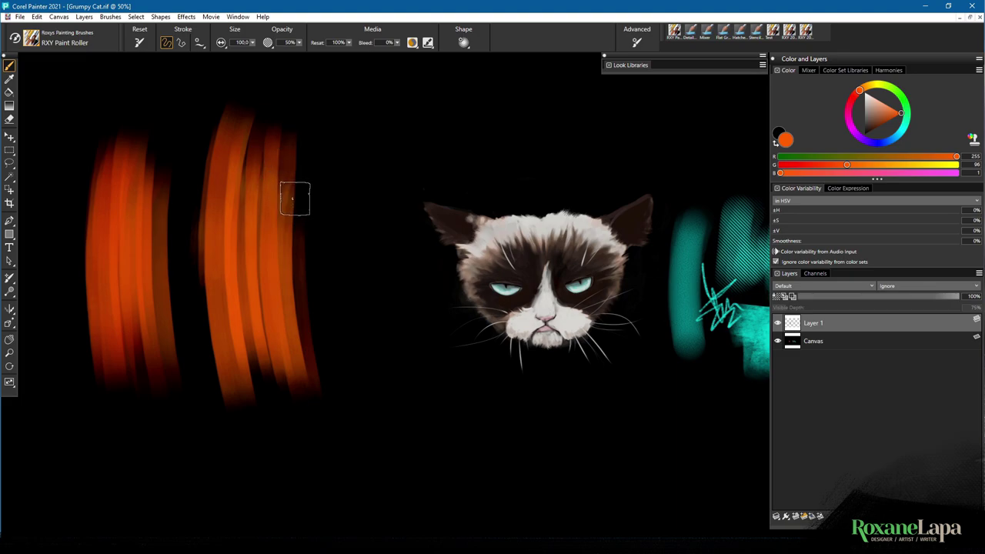
{"action": "left_click_drag", "start_coordinate": [258, 150], "coordinate": [320, 231]}
{"action": "mouse_move", "coordinate": [286, 168]}
{"action": "left_mouse_down"}
{"action": "mouse_move", "coordinate": [321, 238]}
{"action": "mouse_move", "coordinate": [298, 370]}
{"action": "left_mouse_up"}
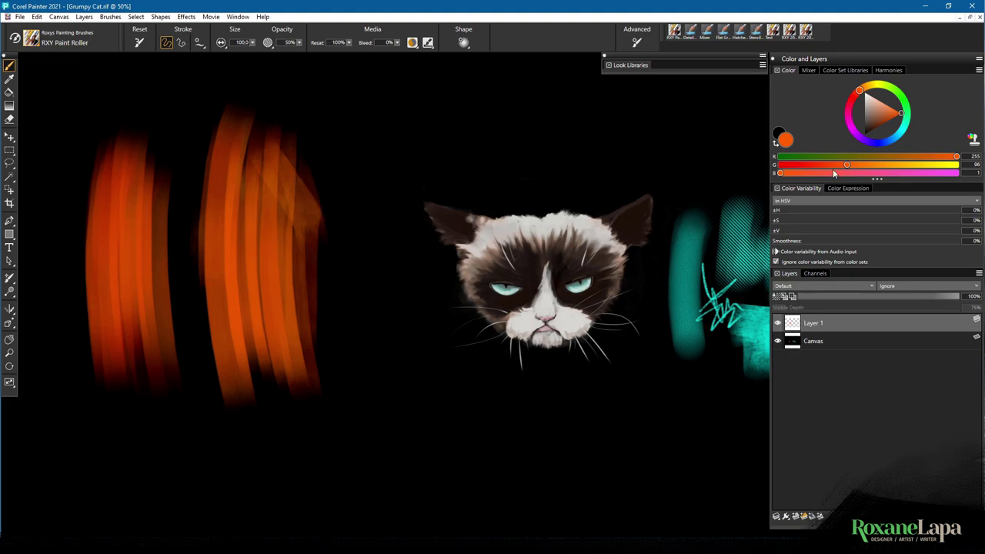
Change the brush subcategory to Grainy Soft Cover
{"action": "left_click", "coordinate": [829, 57]}
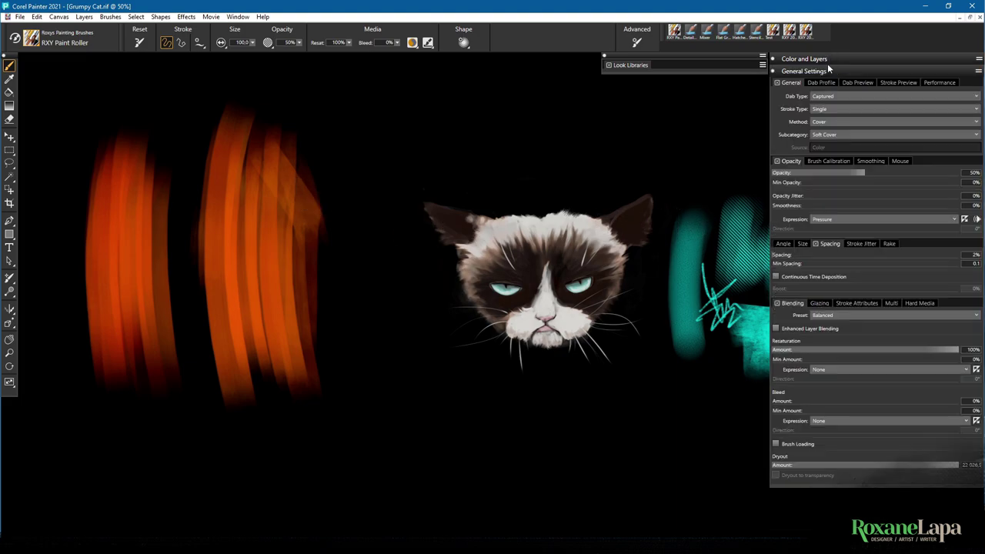
{"action": "left_click", "coordinate": [832, 136]}
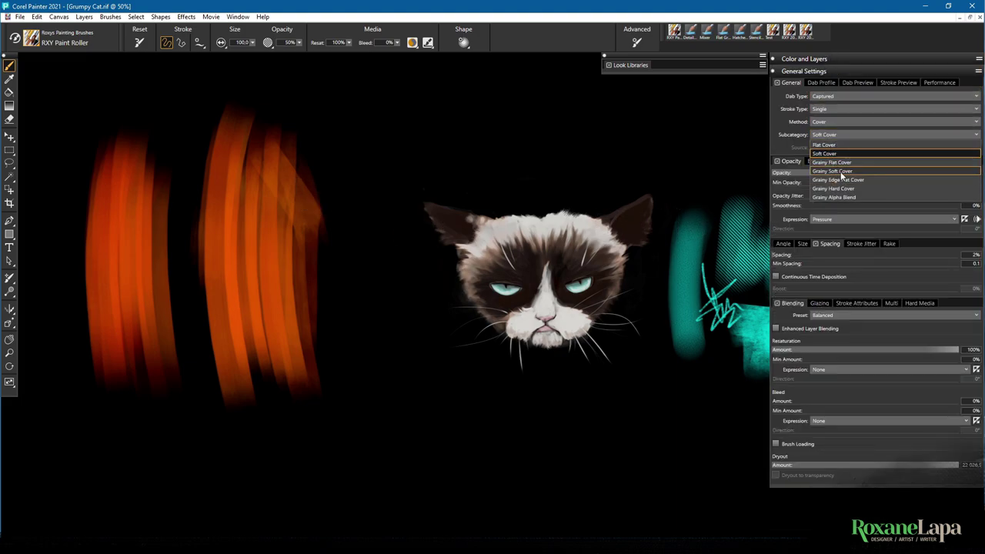
{"action": "left_click", "coordinate": [835, 171]}
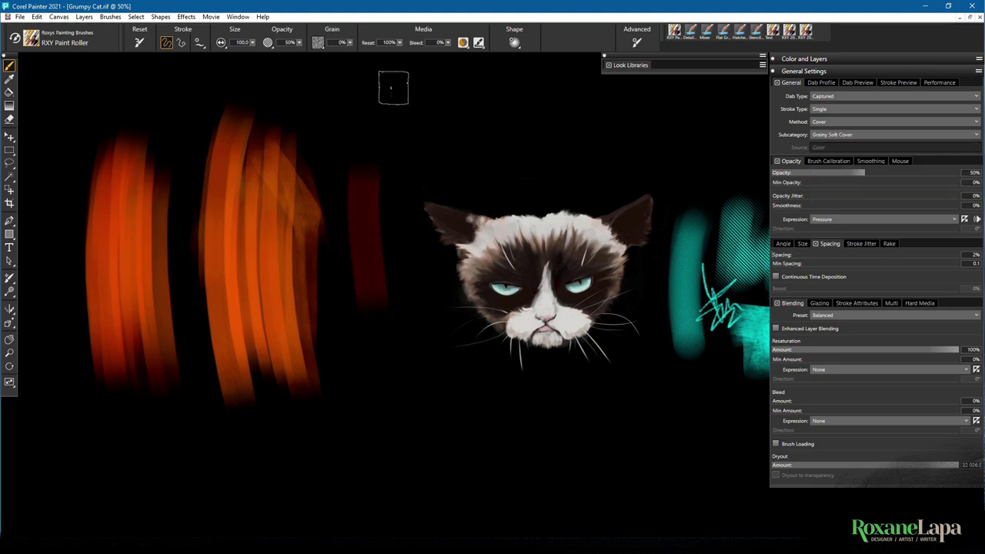
Paint vertical, curved and diagonal orange strokes left of the cat, then hide Layer 1
{"action": "left_click_drag", "start_coordinate": [389, 127], "coordinate": [377, 415]}
{"action": "mouse_move", "coordinate": [385, 142]}
{"action": "left_mouse_down"}
{"action": "mouse_move", "coordinate": [415, 385]}
{"action": "mouse_move", "coordinate": [437, 419]}
{"action": "left_mouse_up"}
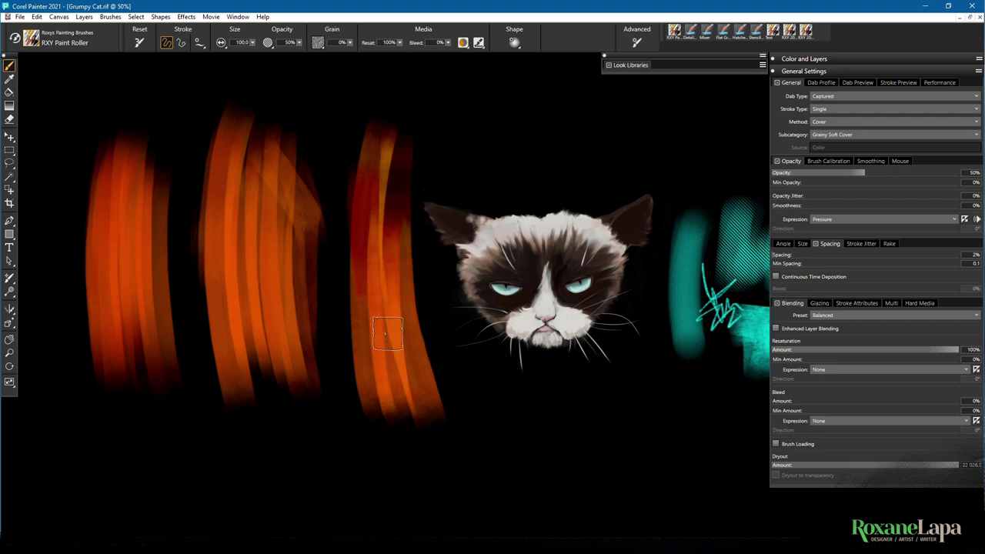
{"action": "mouse_move", "coordinate": [377, 107]}
{"action": "left_mouse_down"}
{"action": "mouse_move", "coordinate": [385, 173]}
{"action": "mouse_move", "coordinate": [431, 323]}
{"action": "left_mouse_up"}
{"action": "mouse_move", "coordinate": [369, 242]}
{"action": "left_mouse_down"}
{"action": "mouse_move", "coordinate": [315, 139]}
{"action": "mouse_move", "coordinate": [387, 315]}
{"action": "left_mouse_up"}
{"action": "left_click_drag", "start_coordinate": [309, 125], "coordinate": [348, 250]}
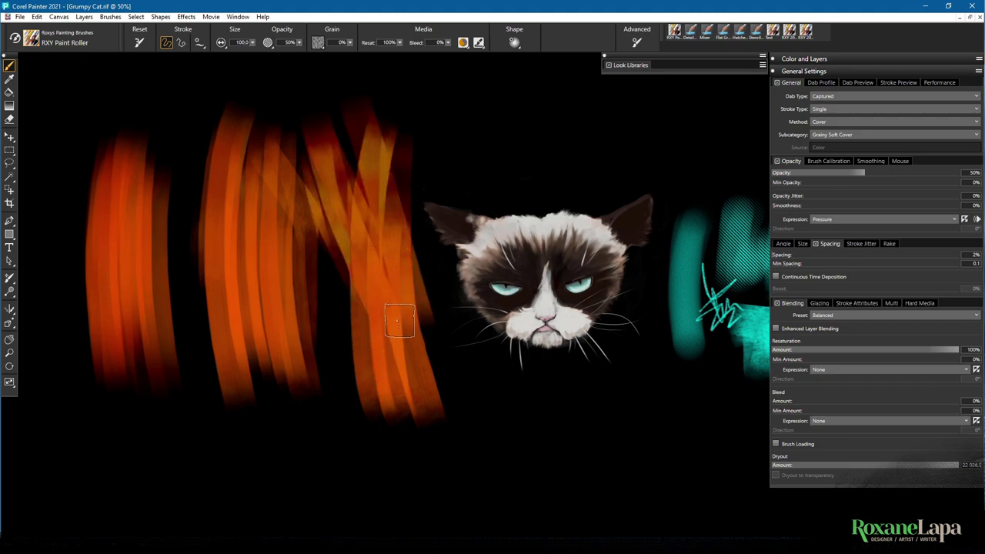
{"action": "left_click", "coordinate": [834, 59]}
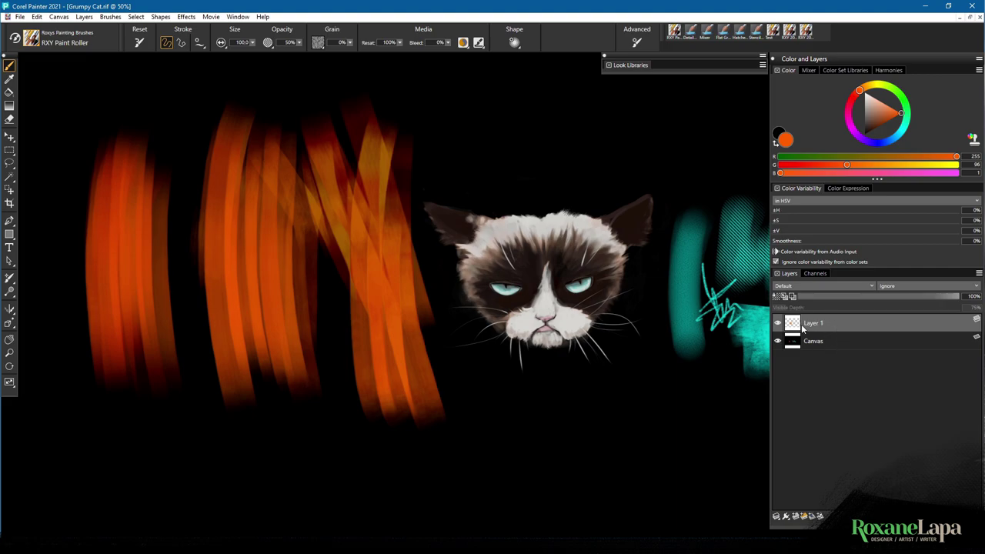
{"action": "left_click", "coordinate": [777, 323]}
Target the Canvas layer and fan several curved orange strokes into a new band
{"action": "left_click", "coordinate": [831, 344]}
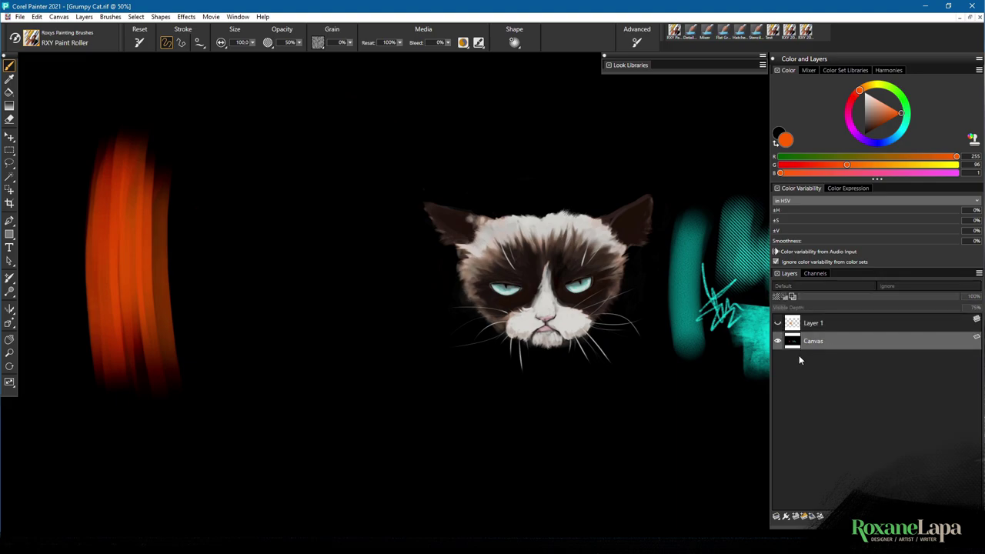
{"action": "mouse_move", "coordinate": [235, 150]}
{"action": "left_mouse_down"}
{"action": "mouse_move", "coordinate": [266, 373]}
{"action": "mouse_move", "coordinate": [285, 377]}
{"action": "left_mouse_up"}
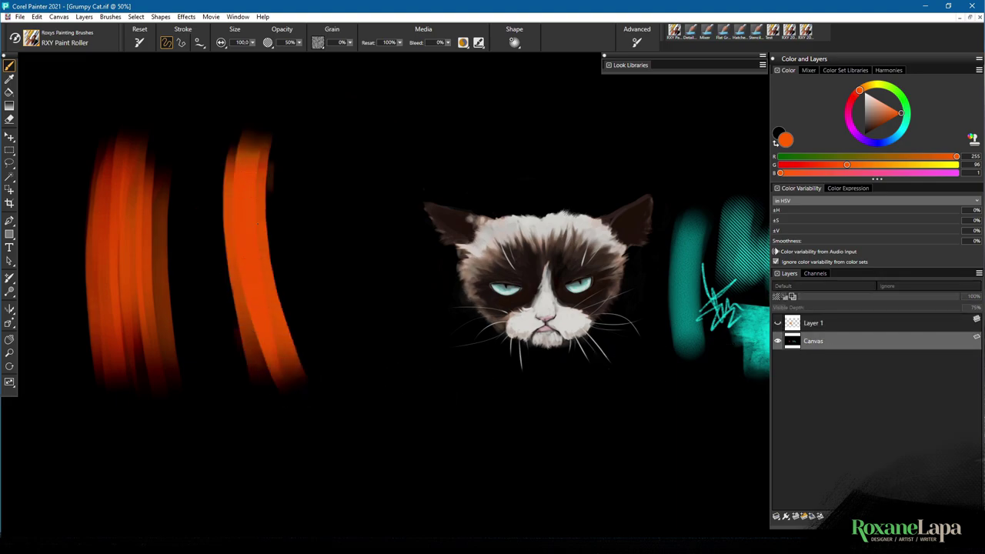
{"action": "left_click_drag", "start_coordinate": [265, 174], "coordinate": [308, 358]}
{"action": "left_click_drag", "start_coordinate": [269, 193], "coordinate": [339, 350]}
{"action": "left_click_drag", "start_coordinate": [300, 230], "coordinate": [350, 323]}
{"action": "mouse_move", "coordinate": [308, 165]}
{"action": "left_mouse_down"}
{"action": "mouse_move", "coordinate": [215, 230]}
{"action": "mouse_move", "coordinate": [327, 265]}
{"action": "left_mouse_up"}
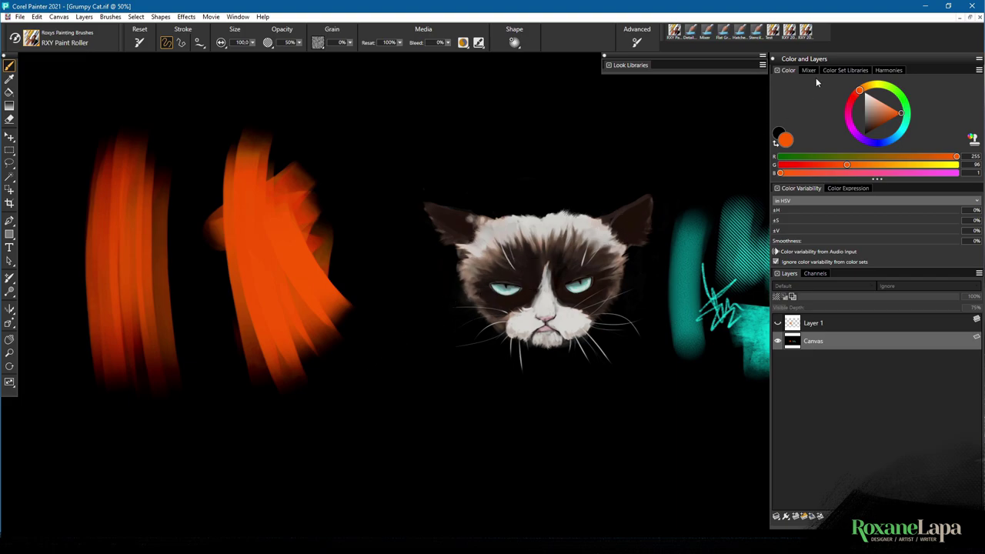
Change the brush subcategory to Grainy Alpha Blend
{"action": "left_click", "coordinate": [854, 58]}
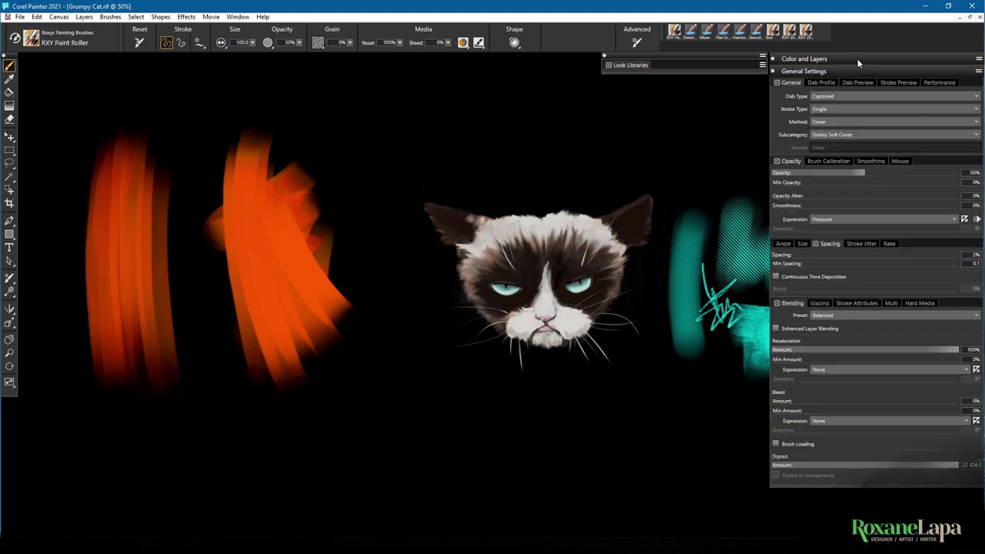
{"action": "left_click", "coordinate": [846, 135]}
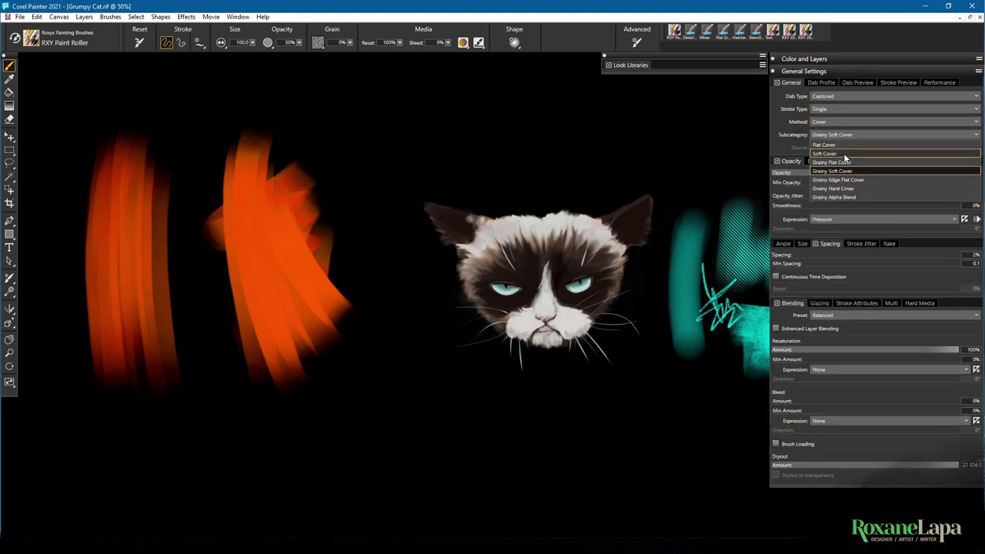
{"action": "left_click", "coordinate": [839, 197]}
Make Layer 1 visible again and paint a tall orange stroke lower on the canvas
{"action": "left_click", "coordinate": [842, 59]}
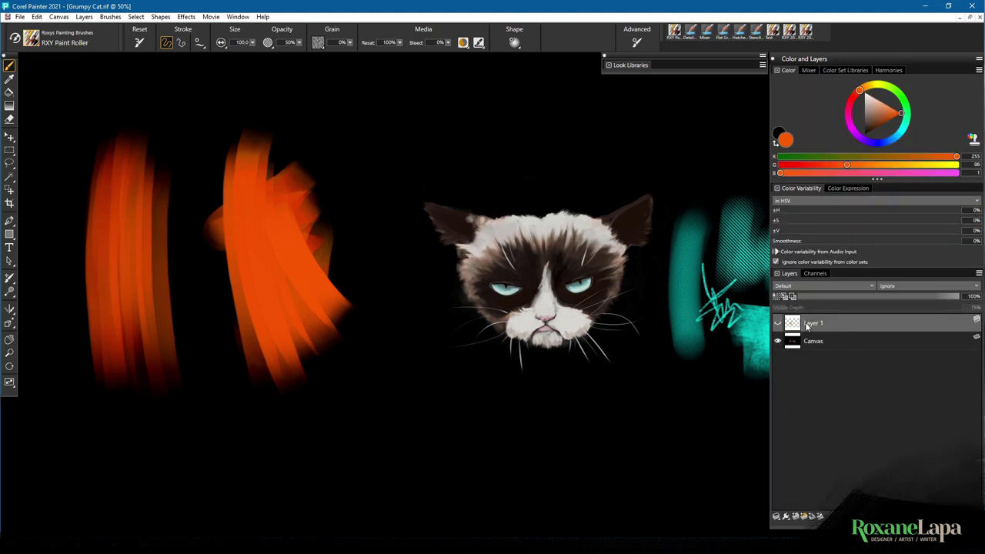
{"action": "left_click", "coordinate": [777, 322]}
{"action": "scroll", "coordinate": [378, 193], "scroll_direction": "down", "scroll_amount": 10}
{"action": "scroll", "coordinate": [378, 193], "scroll_direction": "left", "scroll_amount": 3}
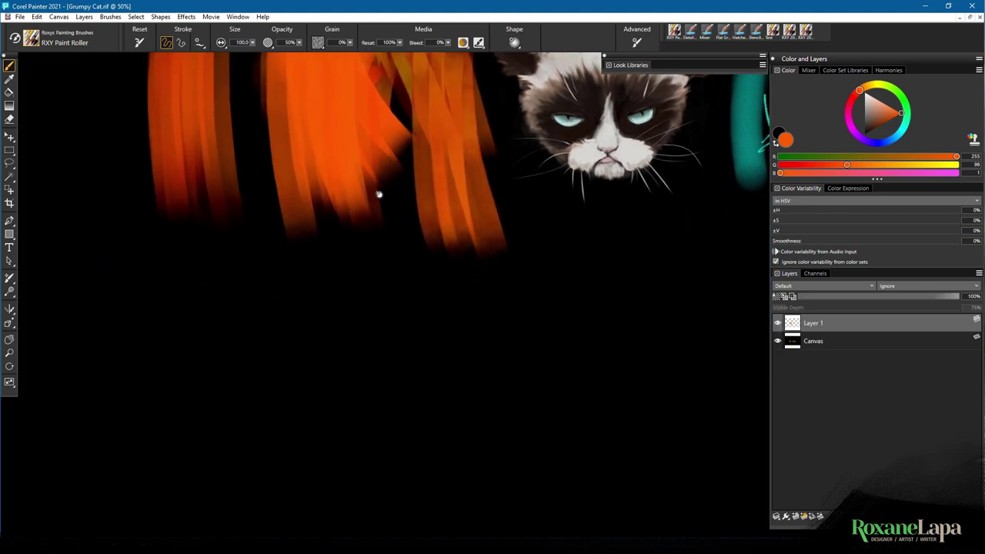
{"action": "mouse_move", "coordinate": [213, 209]}
{"action": "left_mouse_down"}
{"action": "mouse_move", "coordinate": [204, 269]}
{"action": "mouse_move", "coordinate": [215, 441]}
{"action": "mouse_move", "coordinate": [228, 214]}
{"action": "mouse_move", "coordinate": [231, 434]}
{"action": "mouse_move", "coordinate": [236, 234]}
{"action": "mouse_move", "coordinate": [252, 444]}
{"action": "mouse_move", "coordinate": [252, 237]}
{"action": "mouse_move", "coordinate": [247, 410]}
{"action": "mouse_move", "coordinate": [170, 287]}
{"action": "mouse_move", "coordinate": [265, 398]}
{"action": "mouse_move", "coordinate": [248, 355]}
{"action": "mouse_move", "coordinate": [254, 291]}
{"action": "left_mouse_up"}
{"action": "scroll", "coordinate": [353, 254], "scroll_direction": "up", "scroll_amount": 6}
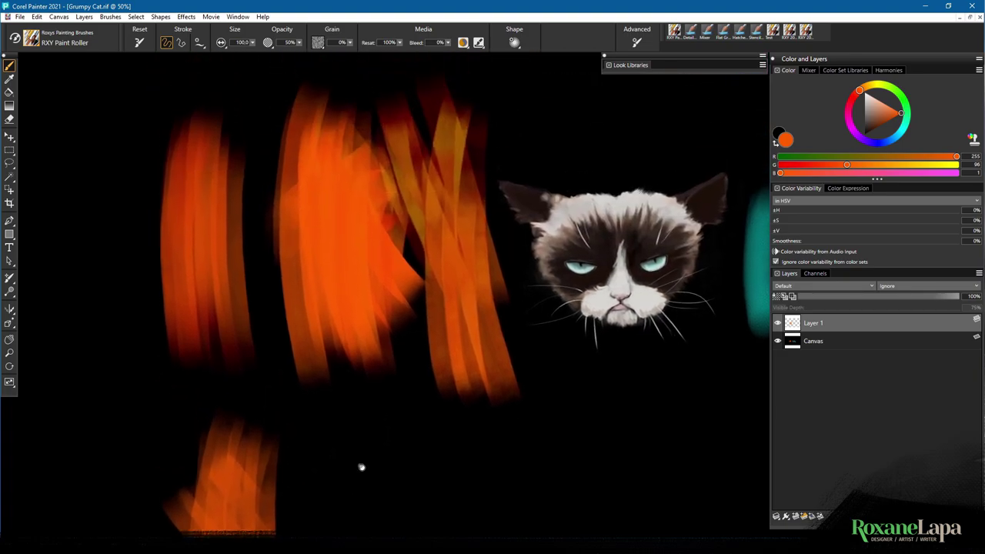
{"action": "scroll", "coordinate": [347, 411], "scroll_direction": "down", "scroll_amount": 4}
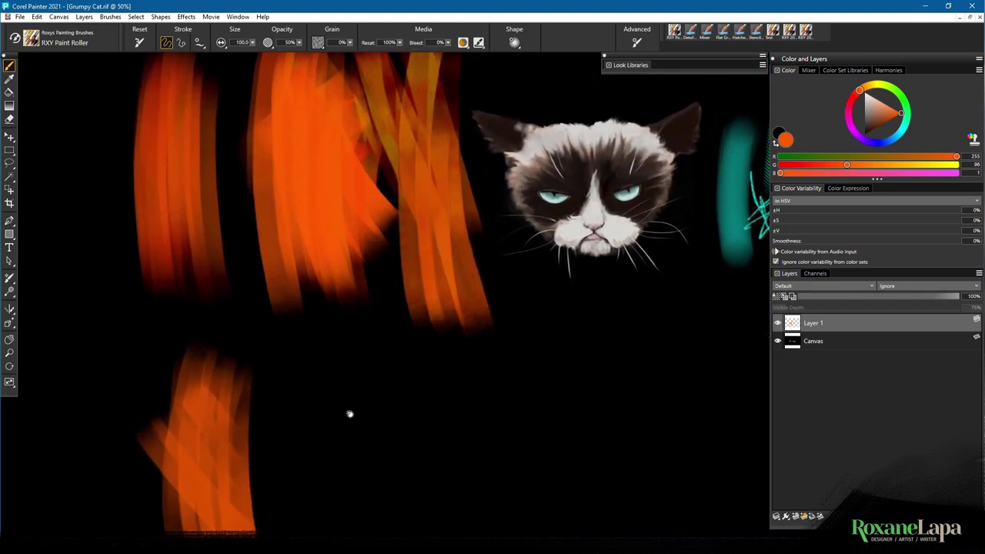
{"action": "mouse_move", "coordinate": [175, 277]}
{"action": "left_mouse_down"}
{"action": "mouse_move", "coordinate": [184, 481]}
{"action": "mouse_move", "coordinate": [231, 315]}
{"action": "mouse_move", "coordinate": [258, 497]}
{"action": "left_mouse_up"}
Select the Canvas layer and build up a second wide orange stroke beside the first
{"action": "left_click", "coordinate": [831, 342]}
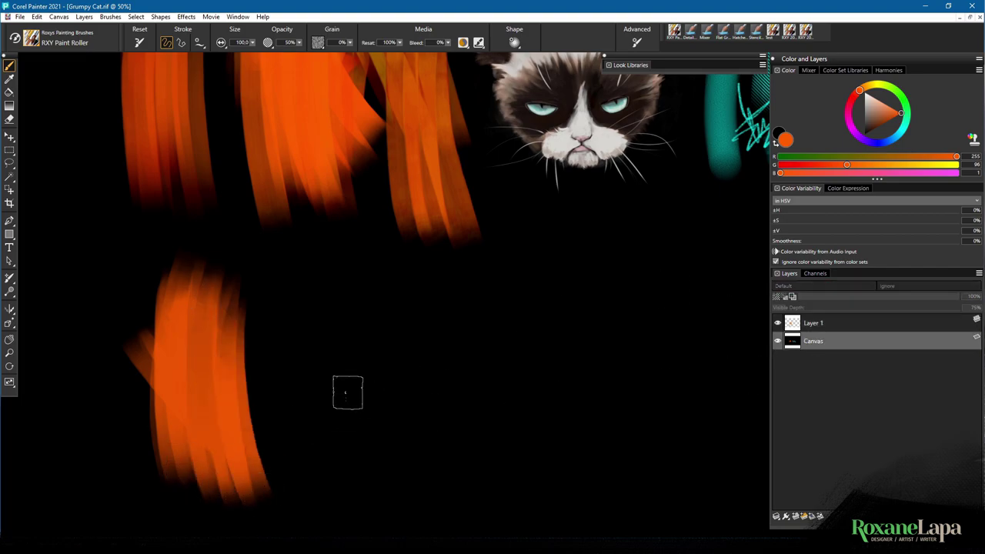
{"action": "mouse_move", "coordinate": [296, 286]}
{"action": "left_mouse_down"}
{"action": "mouse_move", "coordinate": [300, 315]}
{"action": "mouse_move", "coordinate": [318, 308]}
{"action": "left_mouse_up"}
{"action": "mouse_move", "coordinate": [318, 266]}
{"action": "left_mouse_down"}
{"action": "mouse_move", "coordinate": [342, 480]}
{"action": "mouse_move", "coordinate": [360, 501]}
{"action": "left_mouse_up"}
{"action": "mouse_move", "coordinate": [323, 288]}
{"action": "left_mouse_down"}
{"action": "mouse_move", "coordinate": [375, 498]}
{"action": "mouse_move", "coordinate": [344, 362]}
{"action": "mouse_move", "coordinate": [370, 461]}
{"action": "mouse_move", "coordinate": [389, 497]}
{"action": "left_mouse_up"}
{"action": "left_click_drag", "start_coordinate": [346, 300], "coordinate": [400, 496]}
{"action": "left_click_drag", "start_coordinate": [312, 280], "coordinate": [346, 470]}
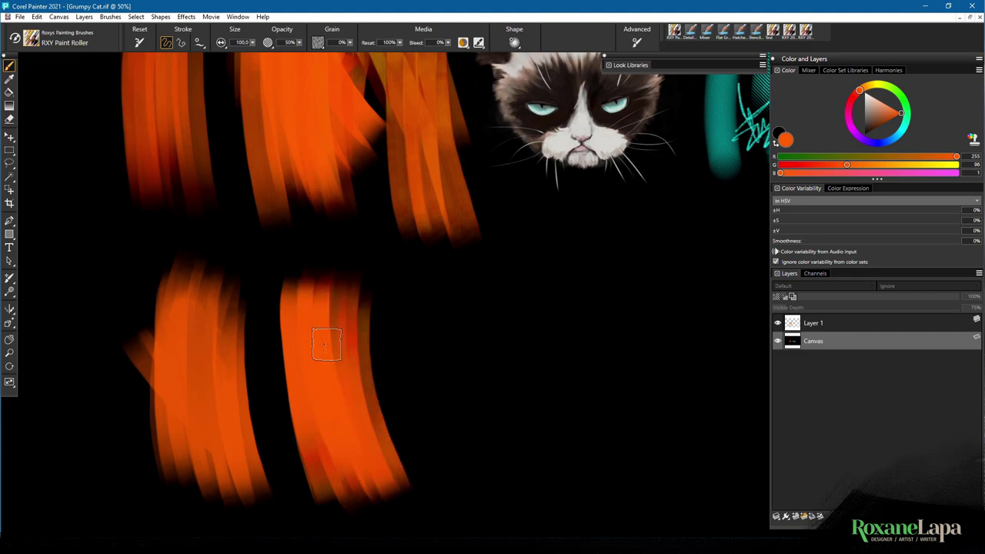
{"action": "left_click_drag", "start_coordinate": [326, 341], "coordinate": [374, 424]}
{"action": "left_click_drag", "start_coordinate": [366, 323], "coordinate": [411, 450]}
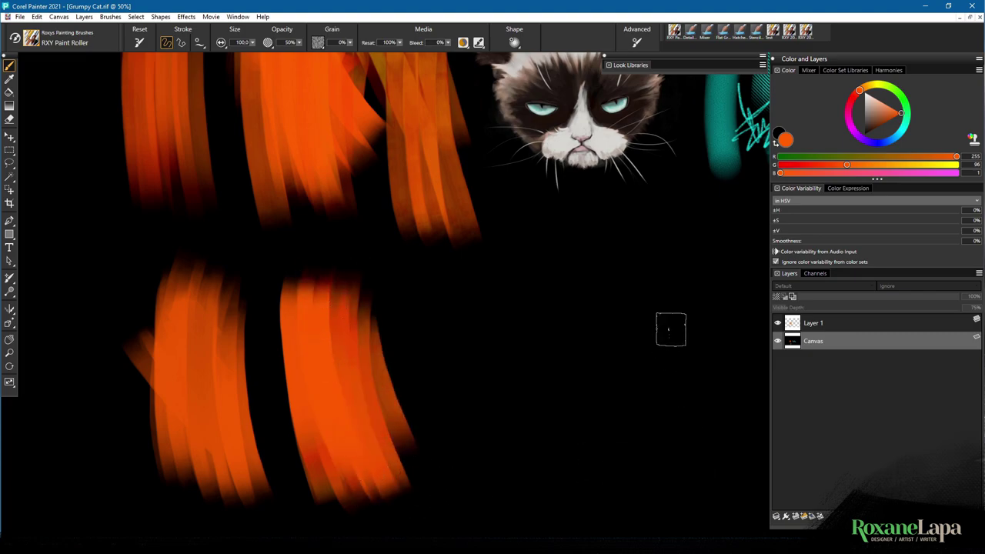
{"action": "scroll", "coordinate": [503, 365], "scroll_direction": "up", "scroll_amount": 3}
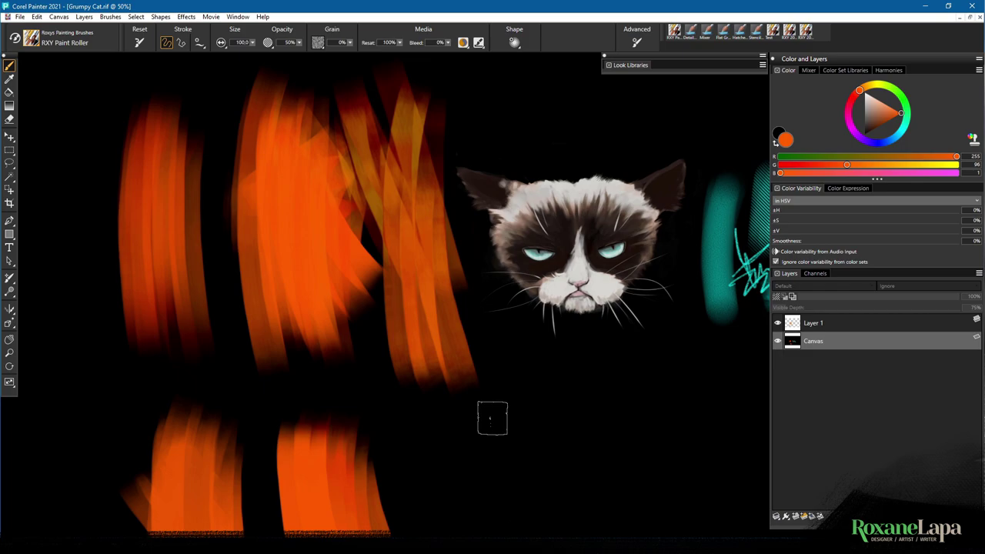
{"action": "left_click", "coordinate": [851, 57]}
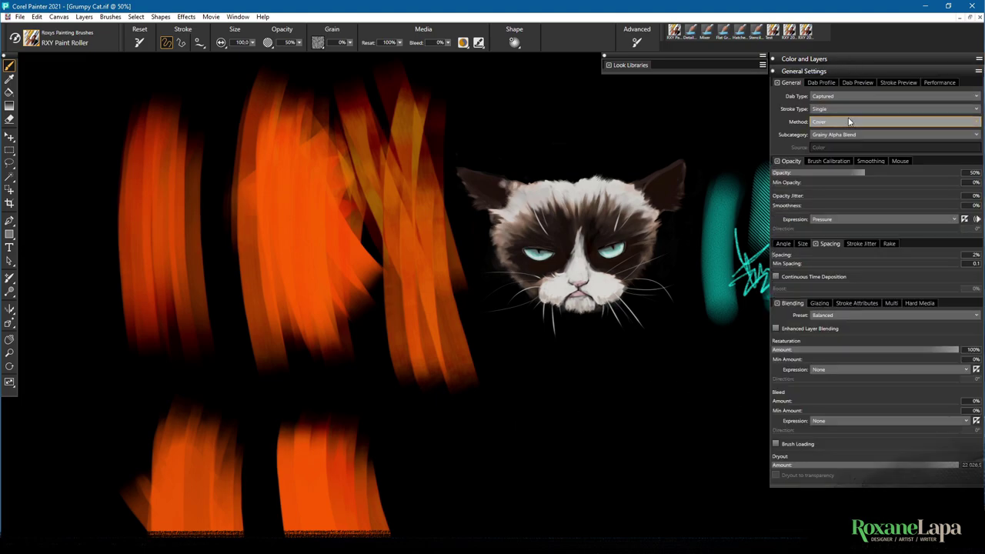
{"action": "left_click", "coordinate": [853, 136]}
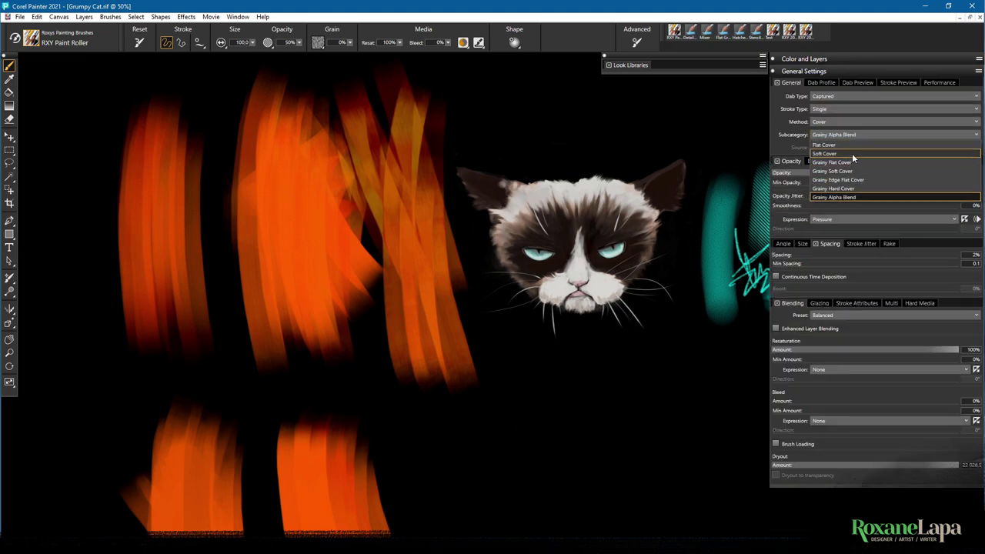
{"action": "left_click", "coordinate": [845, 197]}
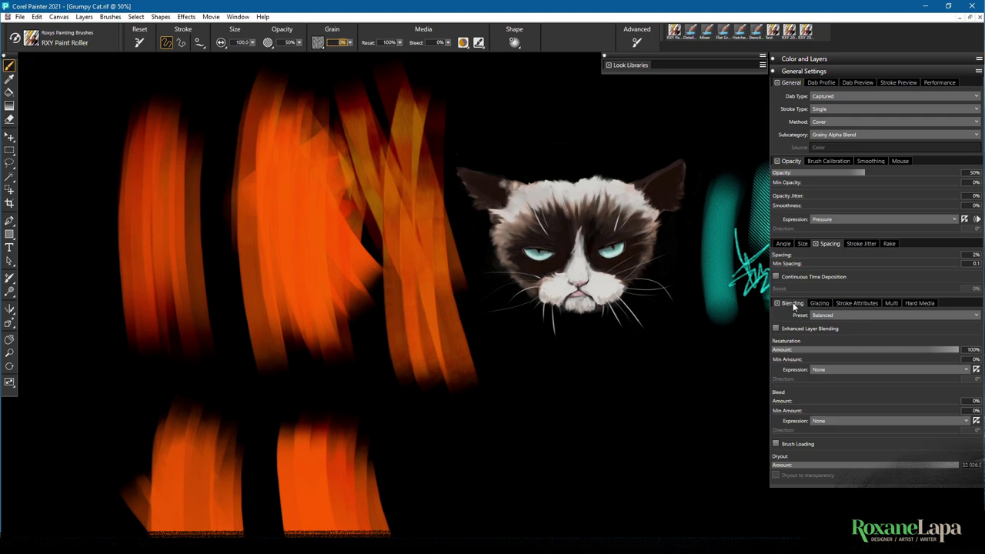
Enable Enhanced Layer Blending for the RXY Paint Roller and read its tooltip
{"action": "left_click", "coordinate": [777, 330]}
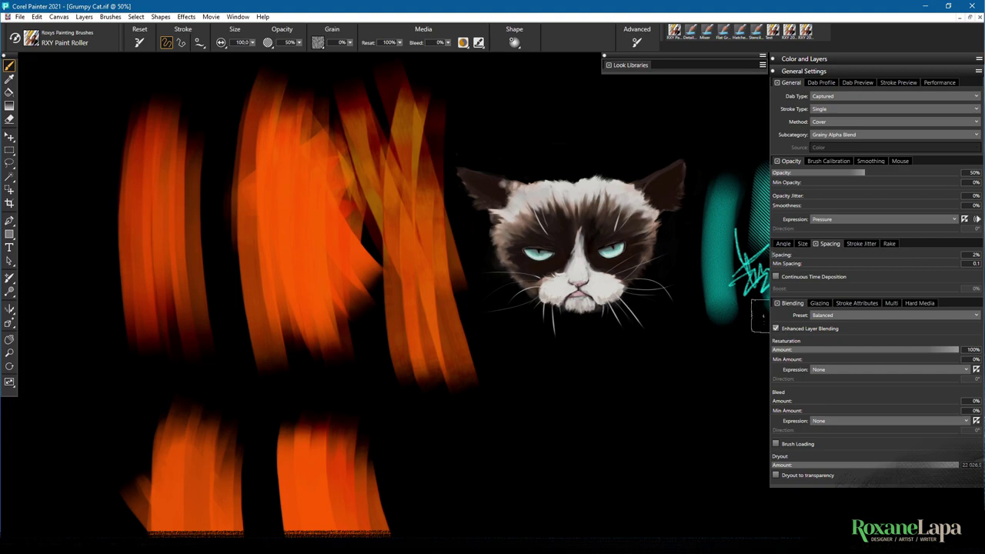
{"action": "mouse_move", "coordinate": [800, 335]}
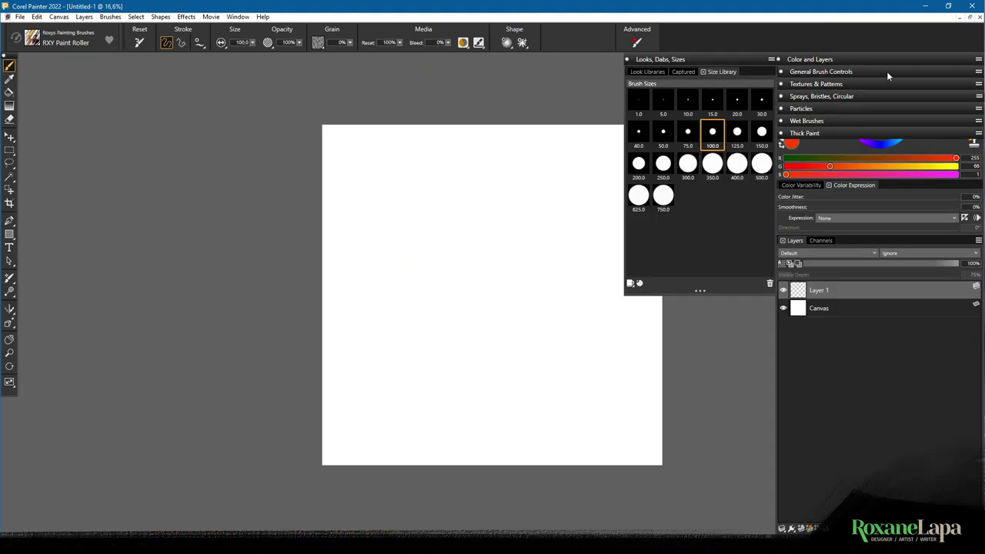
Fill the Canvas layer with mid grey using the Paint Bucket
{"action": "left_click", "coordinate": [875, 310]}
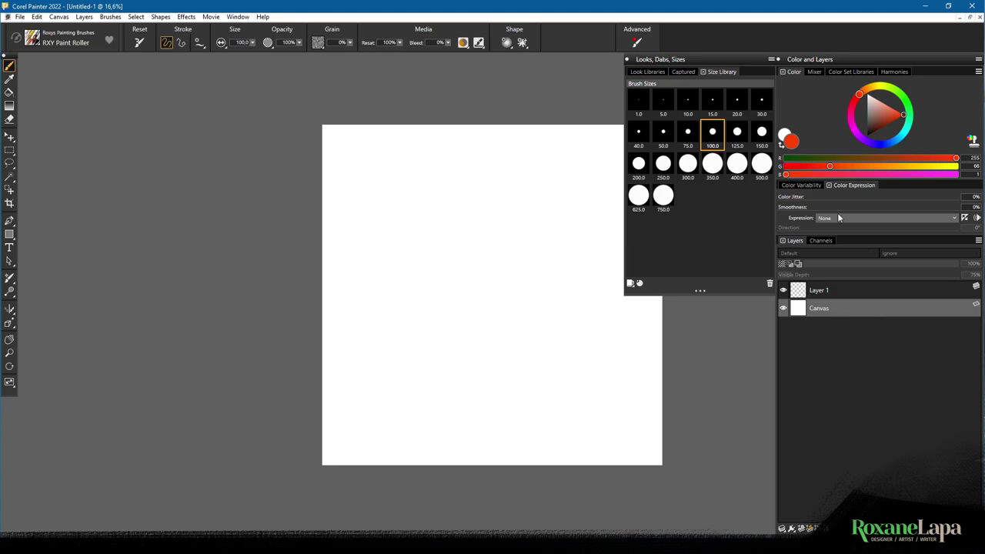
{"action": "mouse_move", "coordinate": [866, 119]}
{"action": "left_mouse_down"}
{"action": "mouse_move", "coordinate": [875, 113]}
{"action": "mouse_move", "coordinate": [867, 115]}
{"action": "left_mouse_up"}
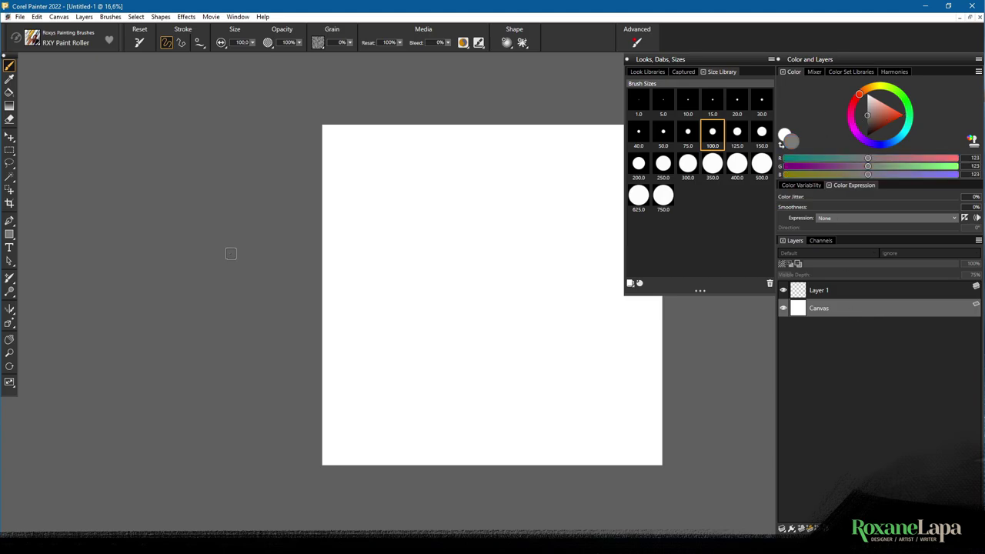
{"action": "left_click", "coordinate": [9, 92]}
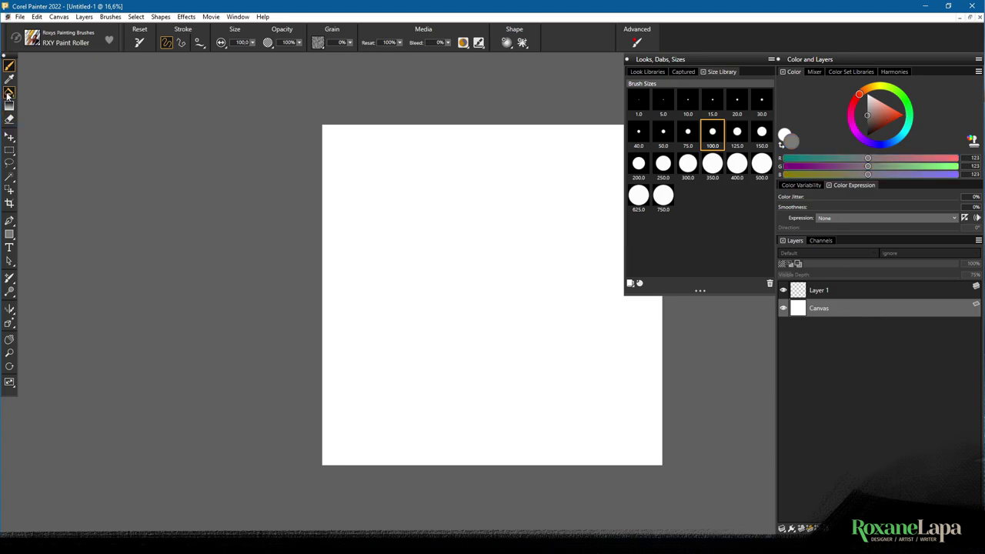
{"action": "left_click", "coordinate": [403, 297]}
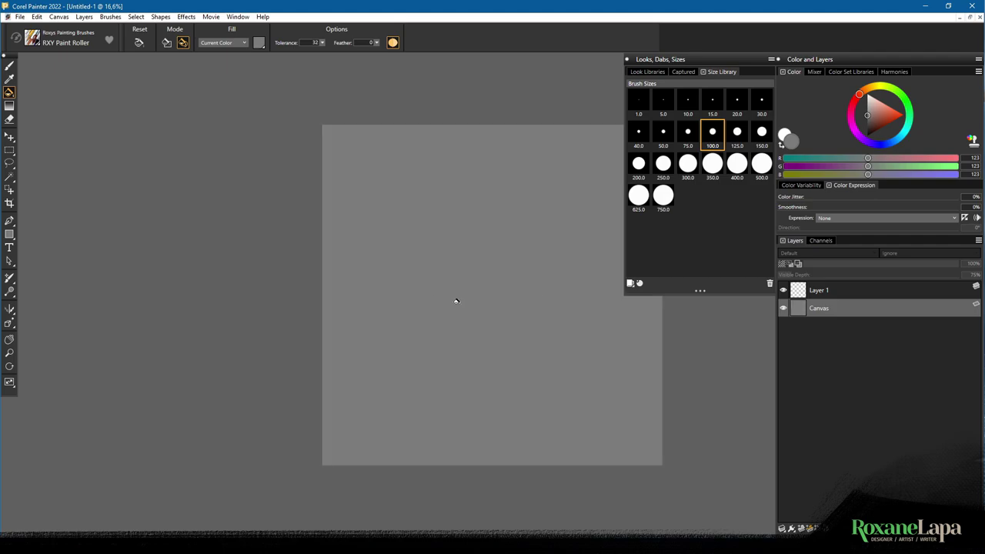
Pick red-orange and paint a group of roller strokes on Layer 1
{"action": "left_click_drag", "start_coordinate": [875, 112], "coordinate": [903, 115]}
{"action": "left_click", "coordinate": [842, 291]}
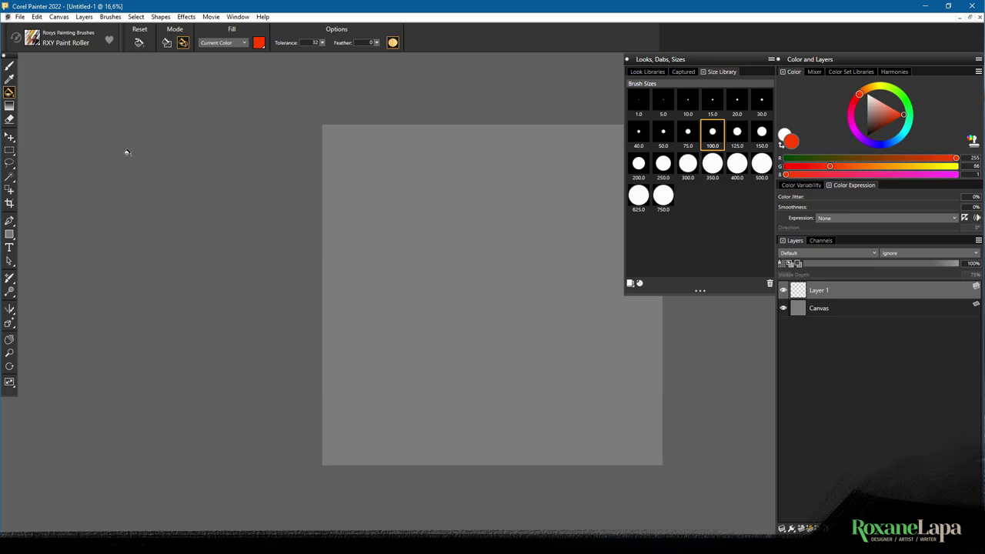
{"action": "left_click", "coordinate": [860, 62]}
{"action": "left_click", "coordinate": [829, 72]}
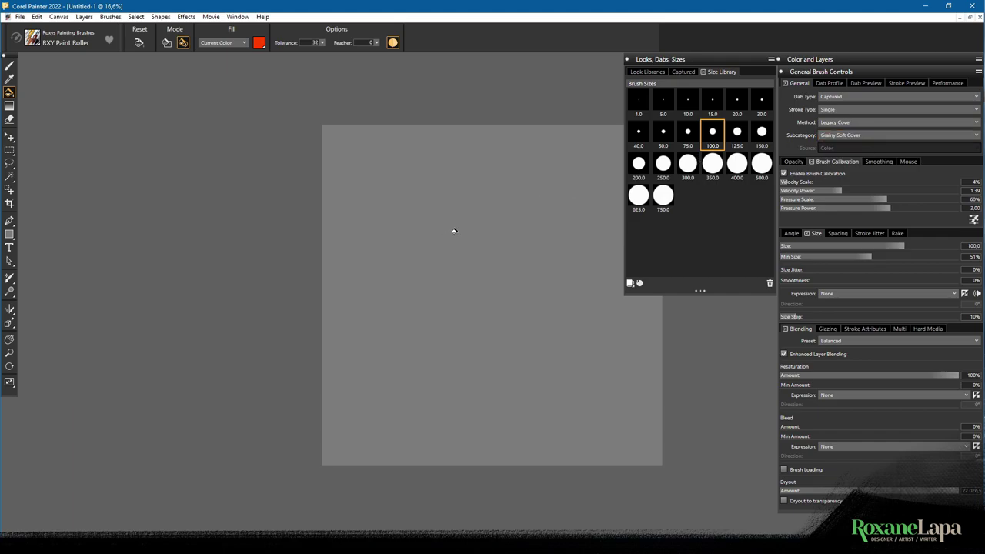
{"action": "key", "text": "b"}
{"action": "left_click_drag", "start_coordinate": [374, 183], "coordinate": [377, 339]}
{"action": "key", "text": "ctrl+plus"}
{"action": "key", "text": "ctrl+plus"}
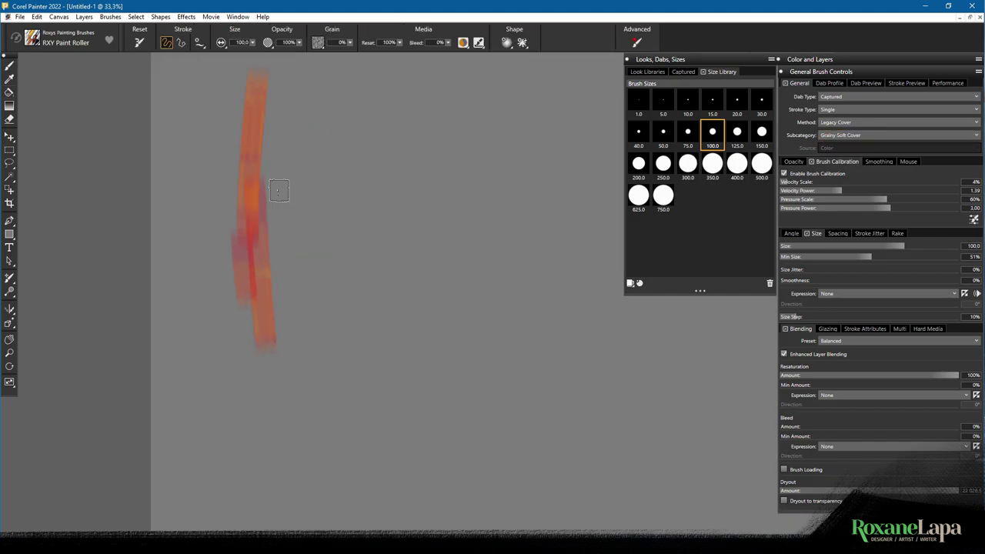
{"action": "left_click_drag", "start_coordinate": [307, 185], "coordinate": [342, 270]}
{"action": "left_click_drag", "start_coordinate": [309, 240], "coordinate": [311, 385]}
{"action": "left_click_drag", "start_coordinate": [308, 179], "coordinate": [328, 412]}
{"action": "left_click_drag", "start_coordinate": [311, 223], "coordinate": [354, 401]}
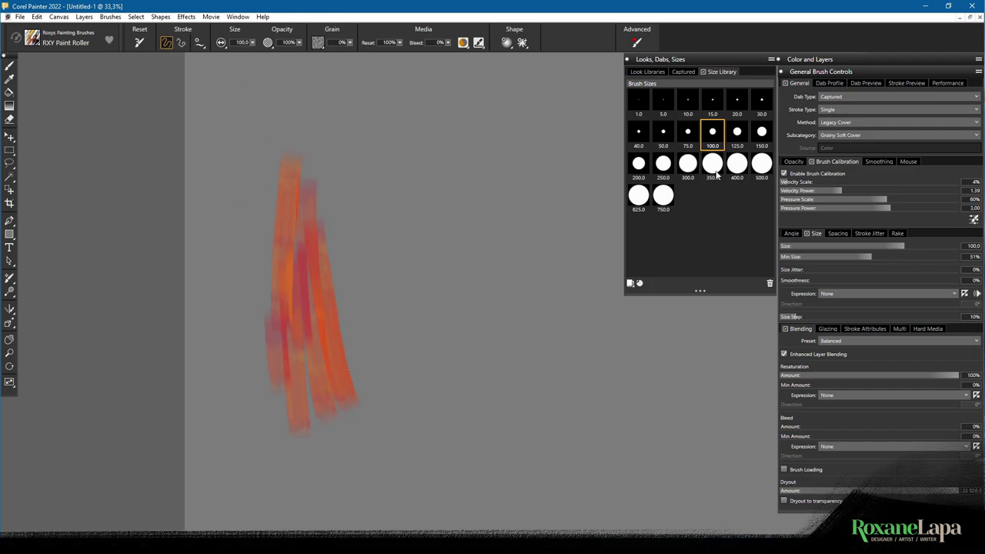
Select the Canvas layer and paint a second orange stroke group directly on it
{"action": "left_click", "coordinate": [831, 61]}
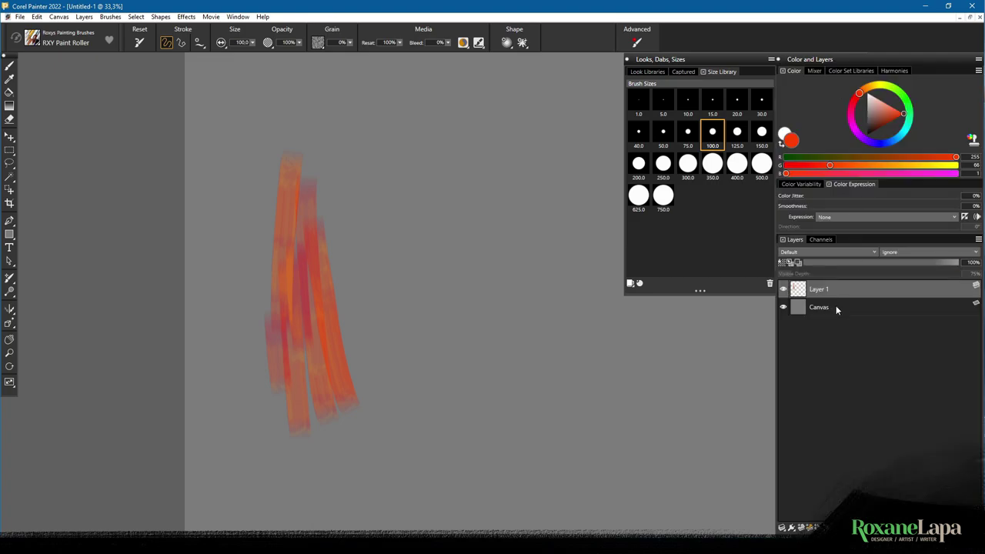
{"action": "left_click", "coordinate": [836, 307]}
{"action": "left_click_drag", "start_coordinate": [362, 180], "coordinate": [416, 396]}
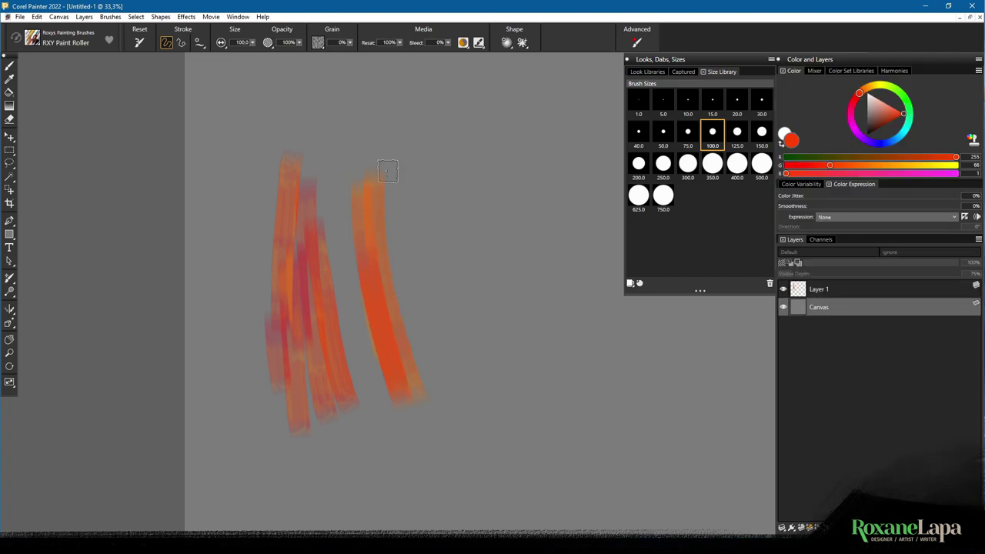
{"action": "left_click_drag", "start_coordinate": [387, 171], "coordinate": [422, 364]}
{"action": "mouse_move", "coordinate": [389, 189]}
{"action": "left_mouse_down"}
{"action": "mouse_move", "coordinate": [431, 355]}
{"action": "mouse_move", "coordinate": [404, 279]}
{"action": "mouse_move", "coordinate": [427, 343]}
{"action": "mouse_move", "coordinate": [453, 384]}
{"action": "left_mouse_up"}
{"action": "left_click", "coordinate": [820, 61]}
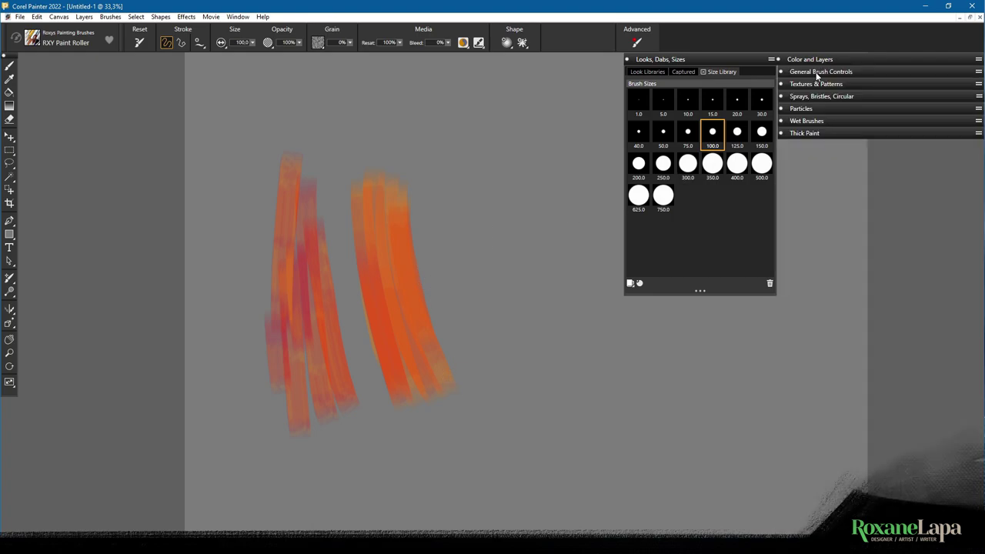
Switch the RXY Paint Roller method from Legacy Cover to Enhanced Cover (Soft Alpha Blend)
{"action": "left_click", "coordinate": [817, 74]}
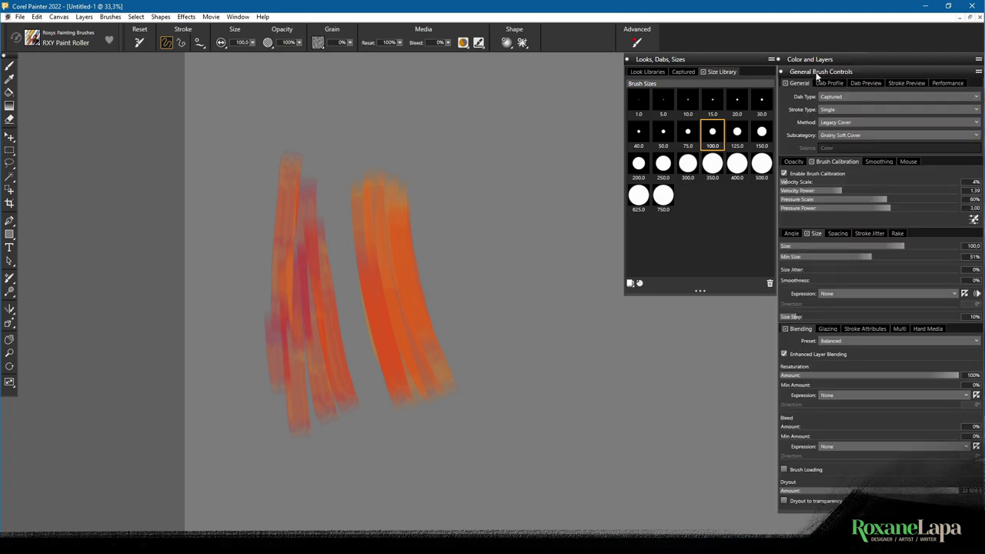
{"action": "left_click", "coordinate": [855, 123]}
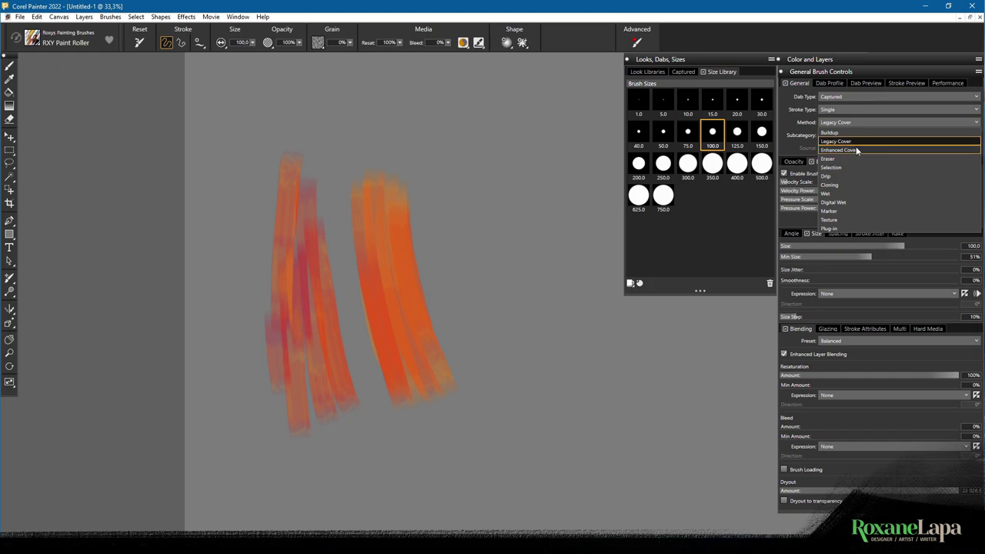
{"action": "left_click", "coordinate": [856, 150]}
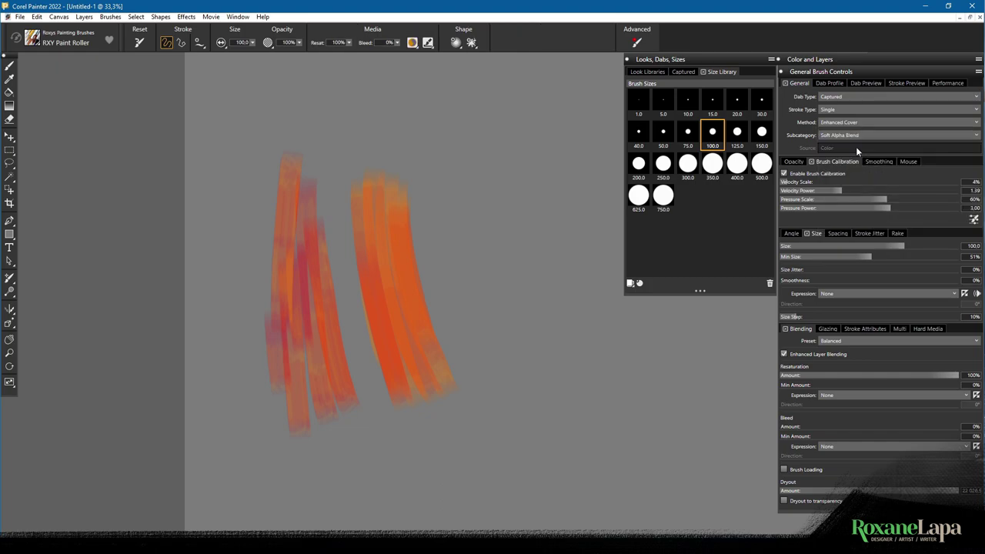
{"action": "left_click", "coordinate": [835, 59]}
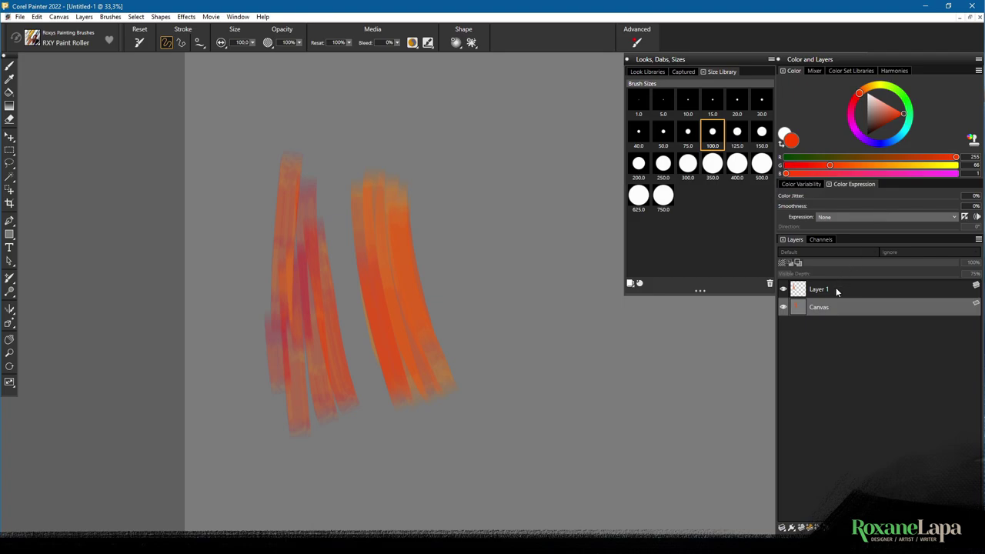
Select Layer 1 and paint a group of parallel red-orange Enhanced Cover strokes
{"action": "left_click", "coordinate": [835, 289]}
{"action": "left_click_drag", "start_coordinate": [480, 208], "coordinate": [509, 362]}
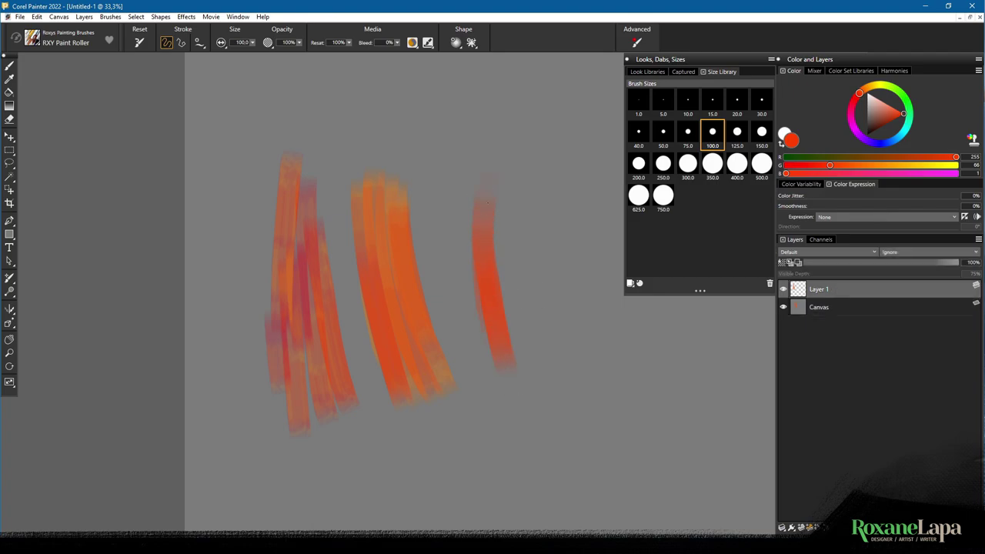
{"action": "left_click_drag", "start_coordinate": [485, 231], "coordinate": [539, 408]}
{"action": "mouse_move", "coordinate": [500, 212]}
{"action": "left_mouse_down"}
{"action": "mouse_move", "coordinate": [540, 399]}
{"action": "mouse_move", "coordinate": [569, 404]}
{"action": "left_mouse_up"}
{"action": "left_click_drag", "start_coordinate": [531, 217], "coordinate": [583, 392]}
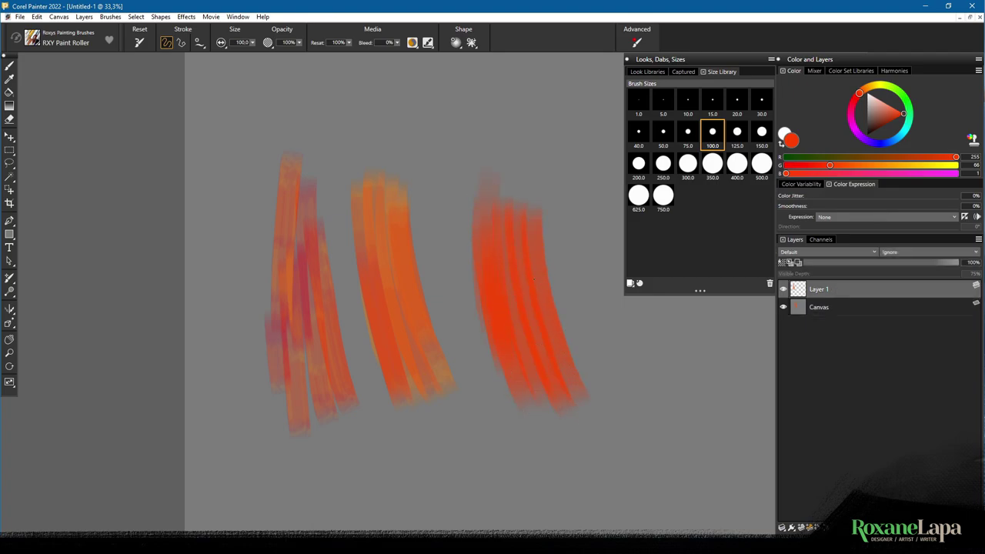
{"action": "left_click_drag", "start_coordinate": [511, 246], "coordinate": [573, 423]}
Paint another red-orange stroke group directly on the Canvas, then pan to show all four groups
{"action": "left_click", "coordinate": [832, 310]}
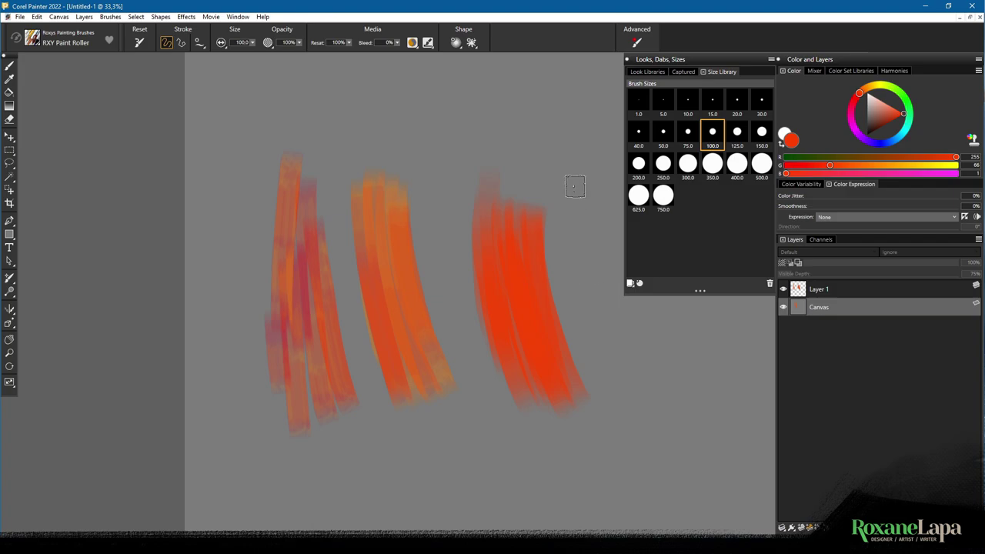
{"action": "left_click_drag", "start_coordinate": [574, 196], "coordinate": [627, 373]}
{"action": "mouse_move", "coordinate": [596, 185]}
{"action": "left_mouse_down"}
{"action": "mouse_move", "coordinate": [640, 377]}
{"action": "mouse_move", "coordinate": [659, 415]}
{"action": "left_mouse_up"}
{"action": "mouse_move", "coordinate": [609, 202]}
{"action": "left_mouse_down"}
{"action": "mouse_move", "coordinate": [647, 339]}
{"action": "mouse_move", "coordinate": [675, 388]}
{"action": "left_mouse_up"}
{"action": "left_click_drag", "start_coordinate": [572, 336], "coordinate": [401, 338]}
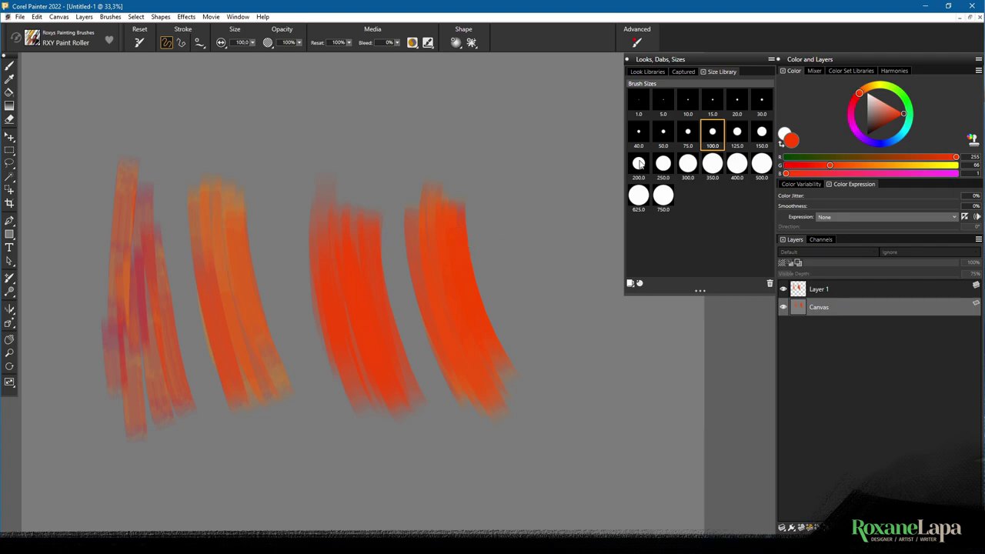
{"action": "left_click", "coordinate": [847, 57]}
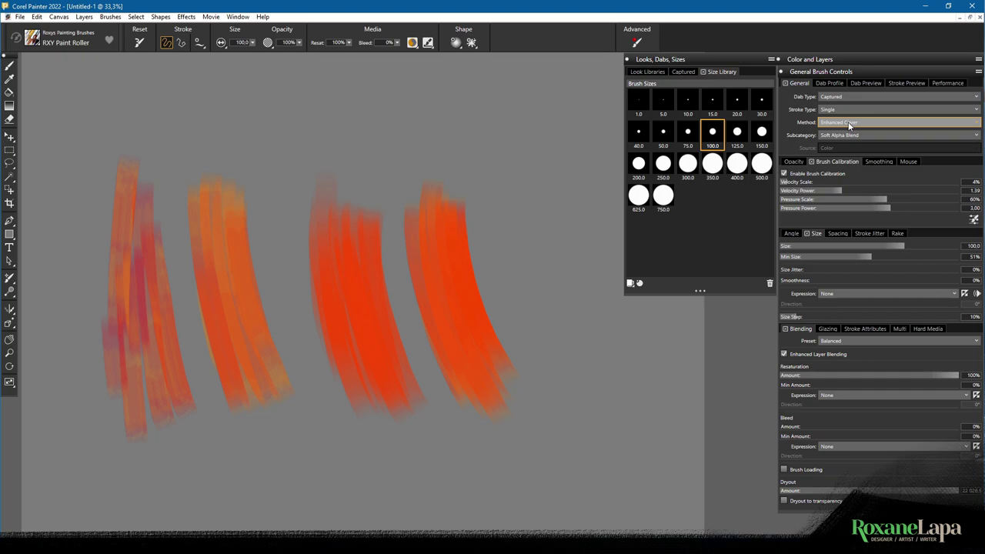
Keep the Enhanced Cover method and review its subcategories, such as Soft Alpha Blend
{"action": "left_click", "coordinate": [850, 124]}
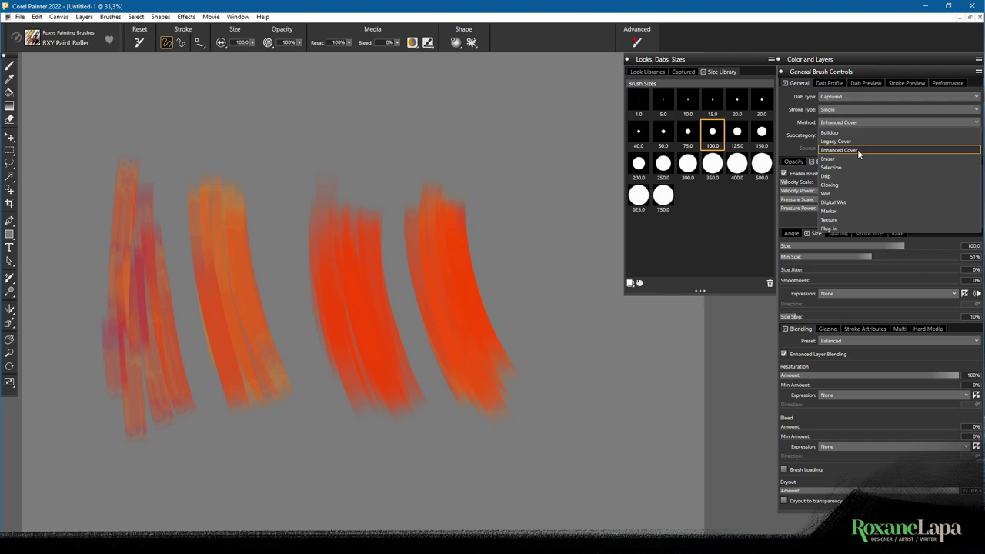
{"action": "left_click", "coordinate": [859, 150]}
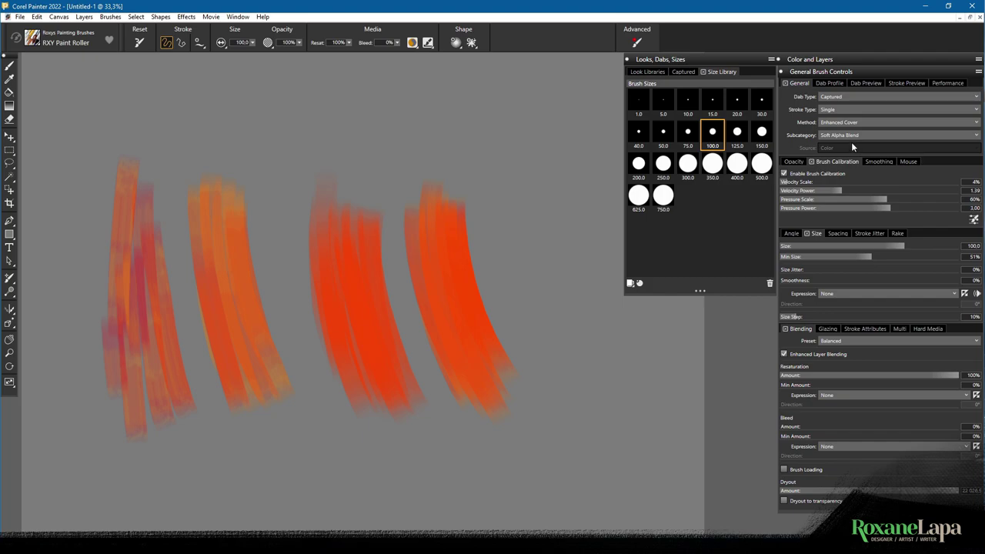
{"action": "left_click", "coordinate": [856, 138]}
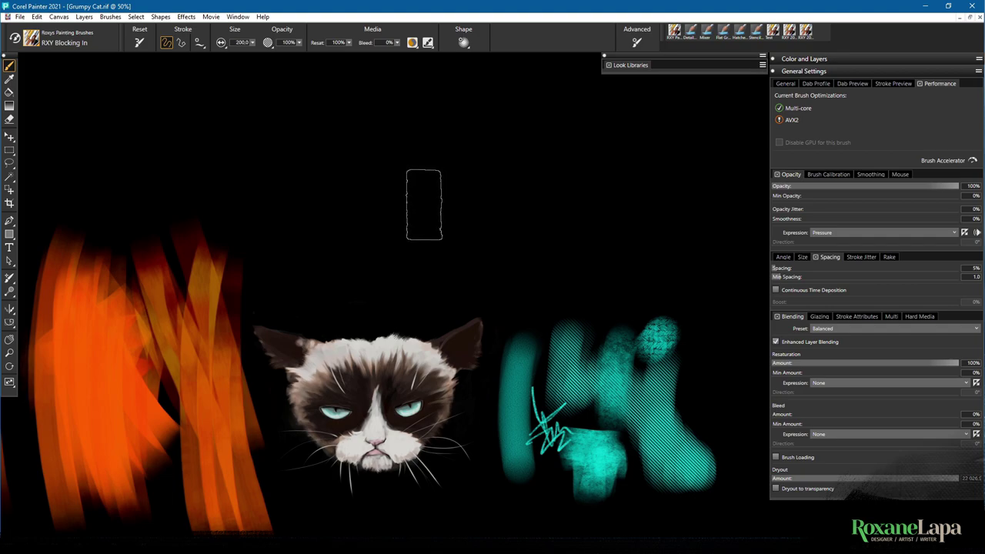
Step the RXY Blocking In brush size up from 200 with the ] key
{"action": "key", "text": "bracketright"}
{"action": "key", "text": "bracketright"}
{"action": "key", "text": "bracketright"}
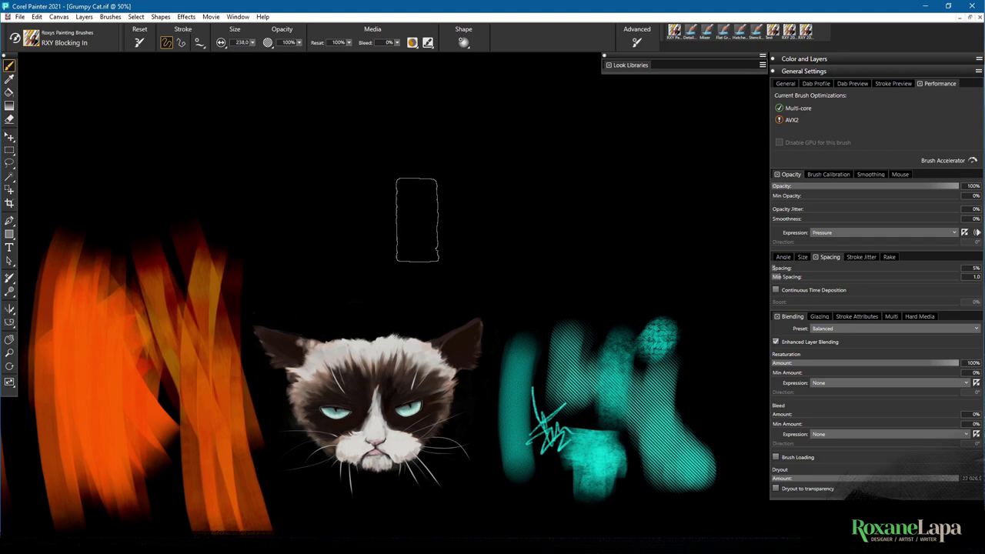
Reset the brush to its default size of 200, then drag-resize it on the canvas to radius 36
{"action": "left_click", "coordinate": [139, 42]}
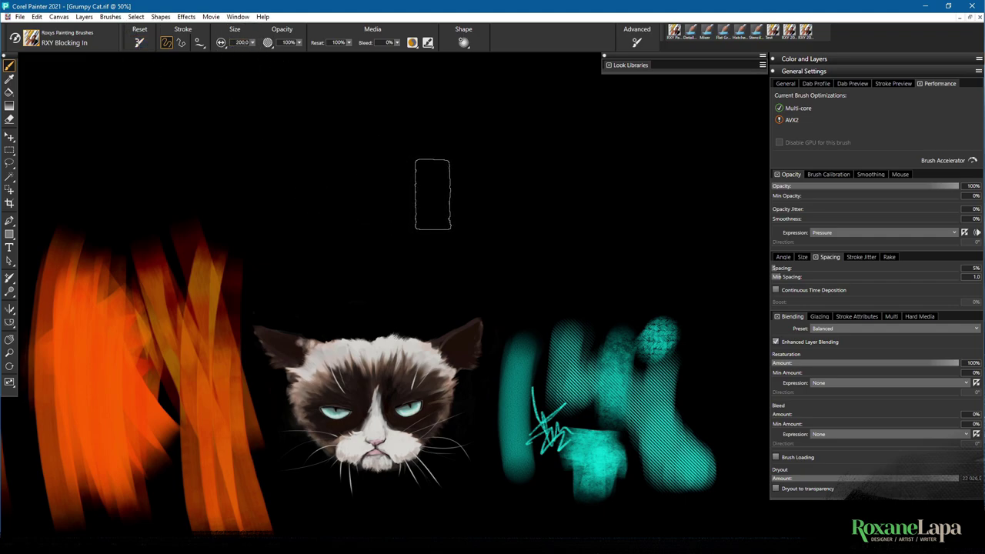
{"action": "left_click_drag", "start_coordinate": [433, 194], "coordinate": [436, 193]}
{"action": "mouse_move", "coordinate": [433, 209]}
{"action": "left_mouse_down"}
{"action": "mouse_move", "coordinate": [465, 209]}
{"action": "mouse_move", "coordinate": [430, 206]}
{"action": "mouse_move", "coordinate": [407, 187]}
{"action": "mouse_move", "coordinate": [416, 165]}
{"action": "mouse_move", "coordinate": [408, 242]}
{"action": "left_mouse_up"}
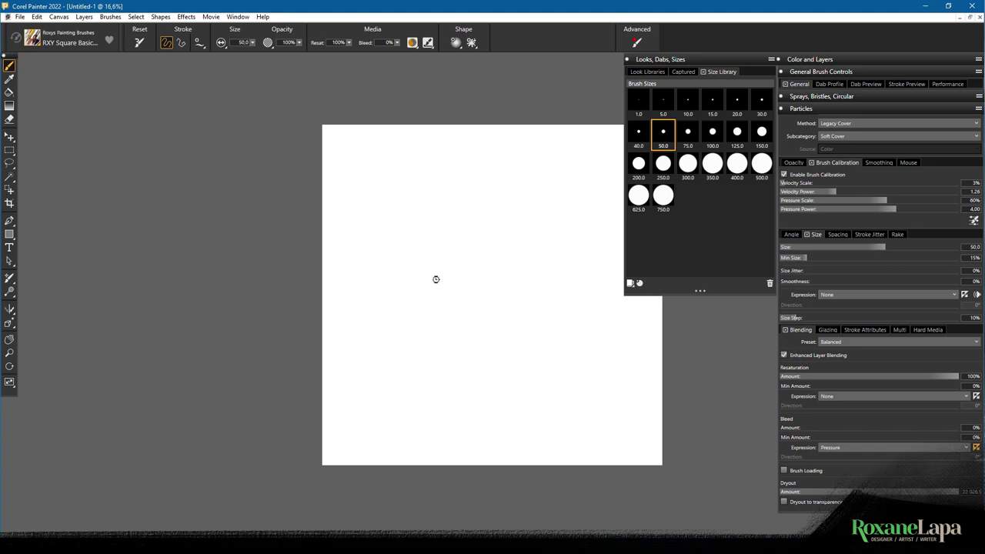
Raise the square brush from size 50 toward the 75.0 Size Library preset with ]
{"action": "key", "text": "bracketright"}
{"action": "key", "text": "bracketright"}
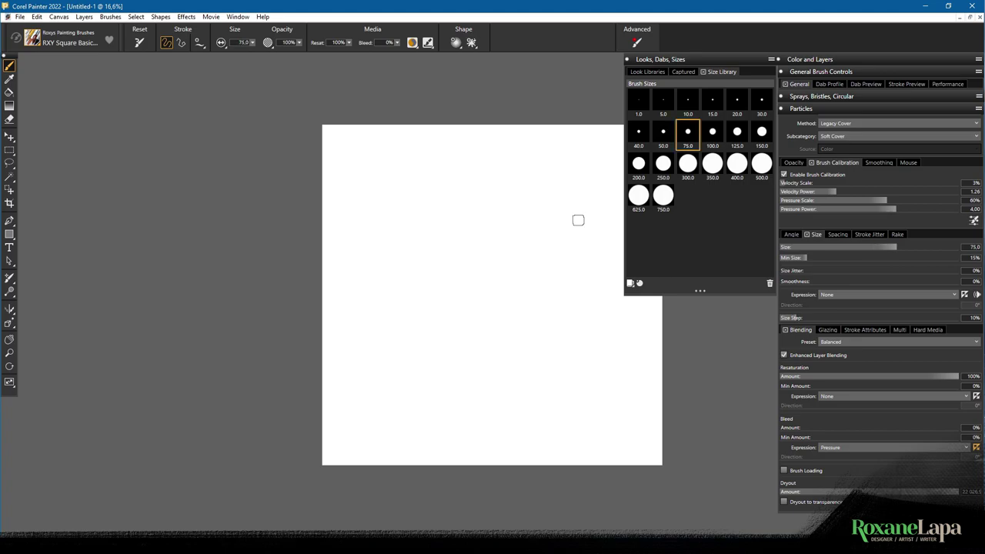
Sketch thin red-brown strokes using the 5.0 and then 10.0 size presets
{"action": "left_click", "coordinate": [664, 104]}
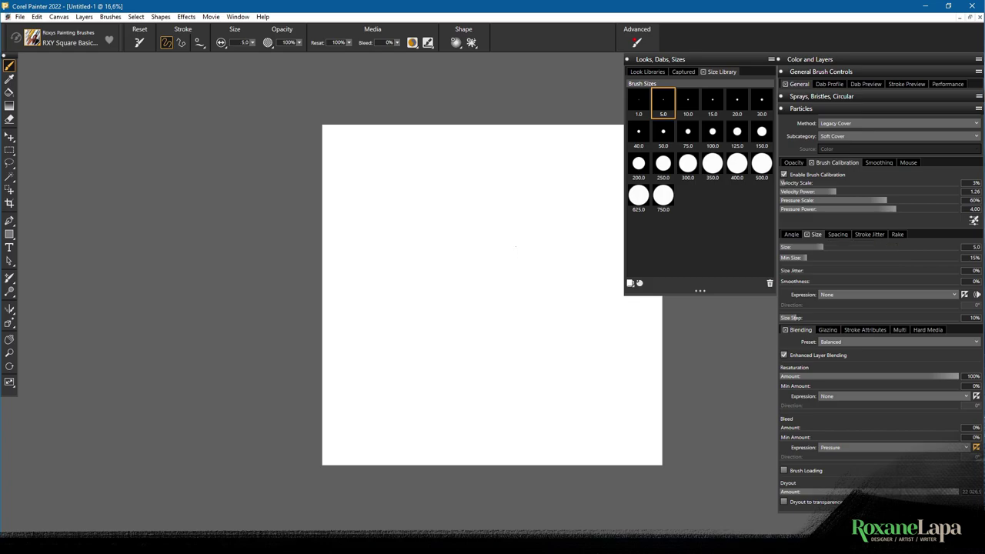
{"action": "left_click_drag", "start_coordinate": [523, 215], "coordinate": [504, 317]}
{"action": "left_click_drag", "start_coordinate": [507, 266], "coordinate": [541, 277]}
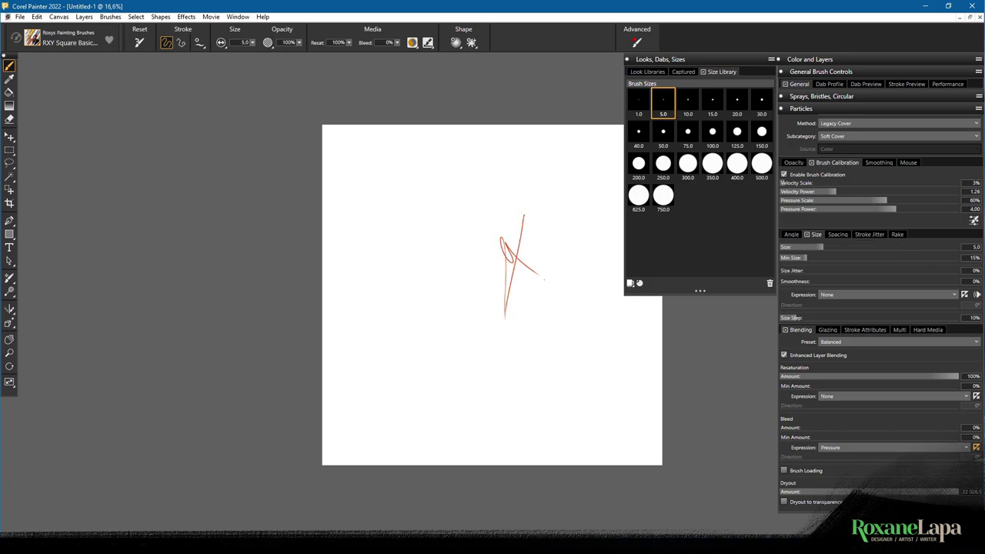
{"action": "left_click", "coordinate": [687, 107]}
{"action": "left_click_drag", "start_coordinate": [530, 276], "coordinate": [574, 271]}
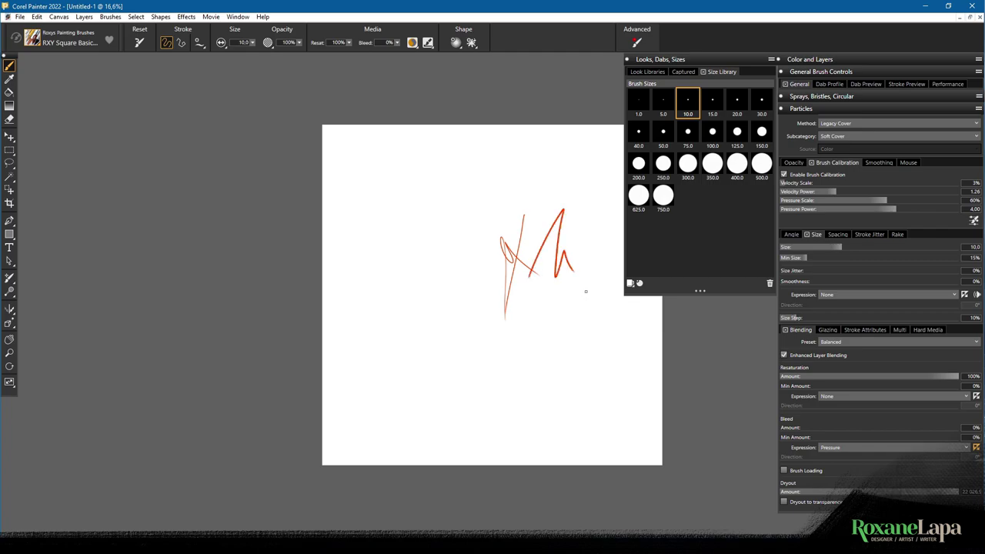
Try adding a size preset, dismiss the already-exists warning, and set brush size to 12
{"action": "left_click", "coordinate": [639, 284]}
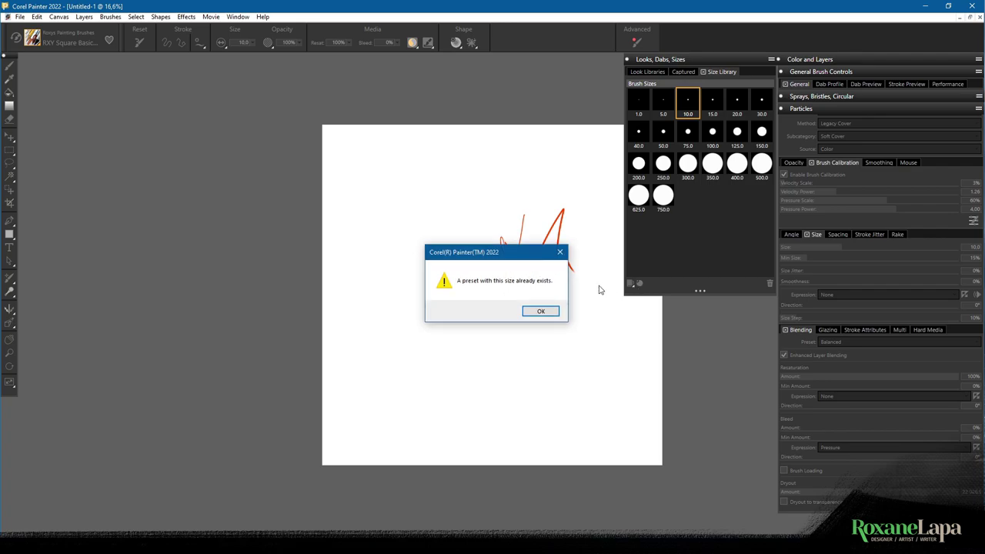
{"action": "left_click", "coordinate": [547, 311]}
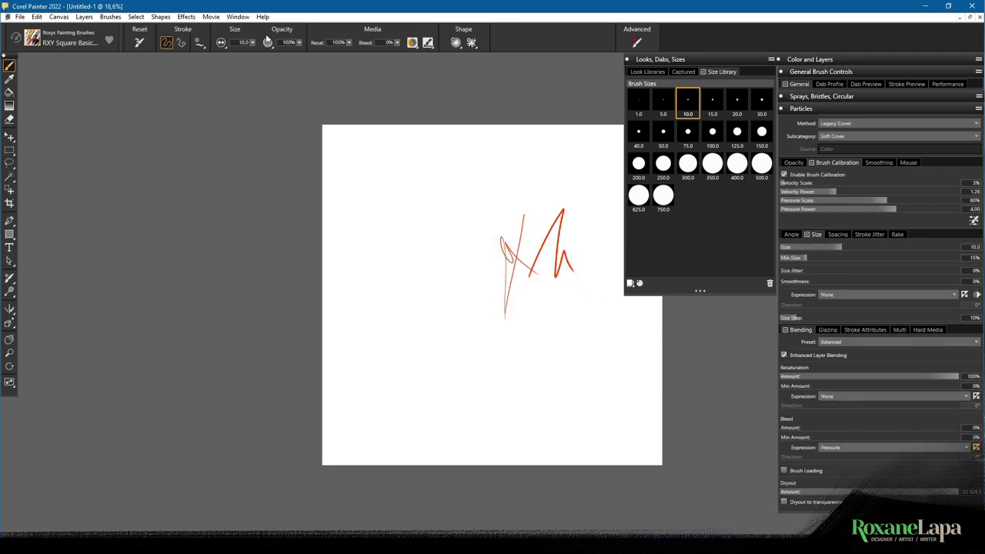
{"action": "left_click", "coordinate": [244, 42]}
{"action": "type", "text": "12"}
{"action": "key", "text": "Return"}
Save 12.0 as a Size Library preset, then collapse General Brush Controls
{"action": "left_click", "coordinate": [640, 283]}
{"action": "left_click", "coordinate": [875, 71]}
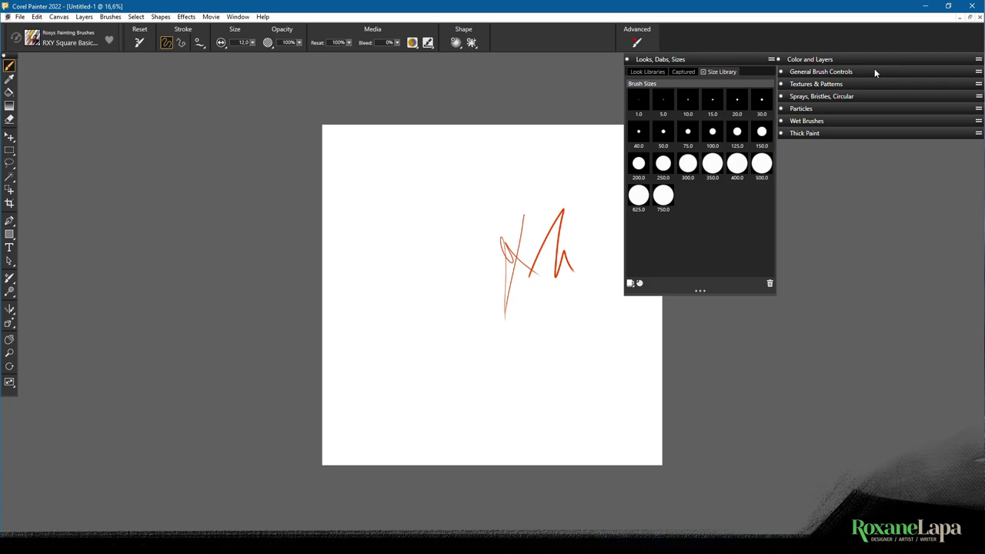
Flip between the Look Libraries and Size Library, then show the Captured dab library
{"action": "left_click", "coordinate": [646, 72]}
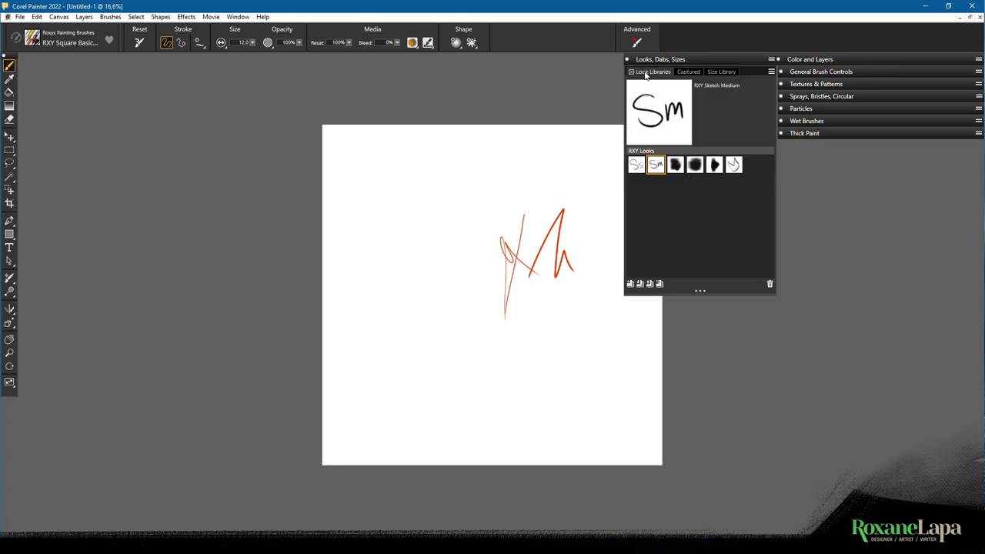
{"action": "left_click", "coordinate": [719, 71]}
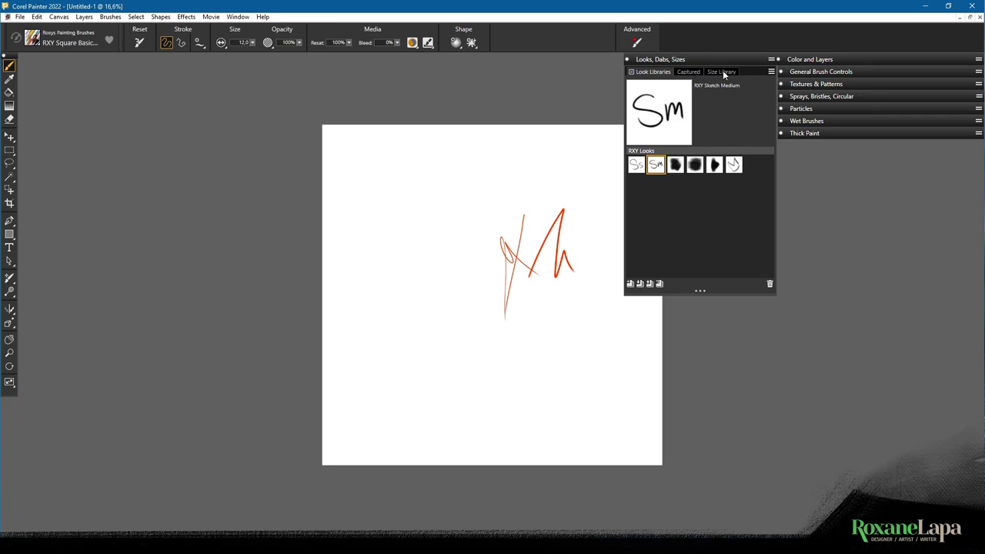
{"action": "left_click", "coordinate": [651, 71]}
{"action": "left_click", "coordinate": [723, 72]}
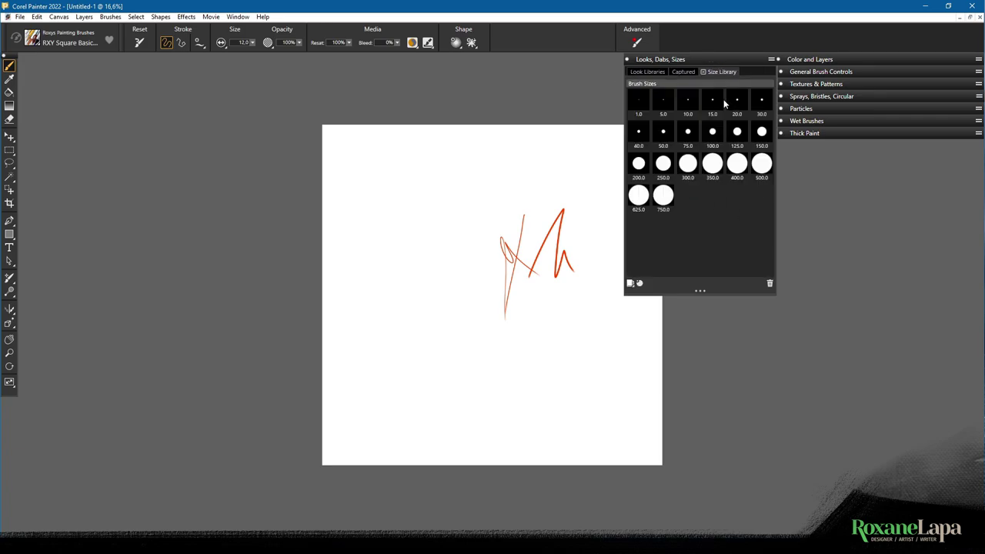
{"action": "left_click", "coordinate": [688, 72]}
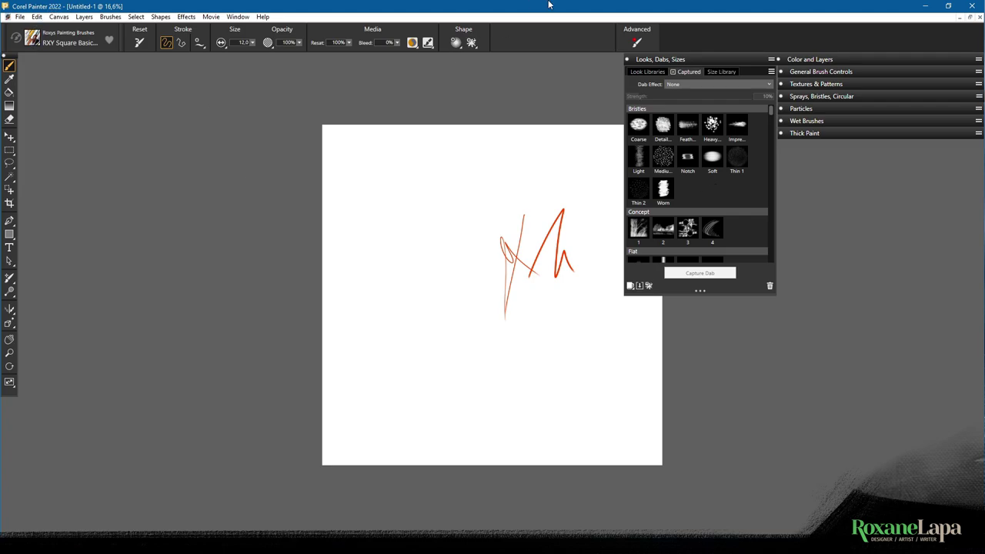
At 100% zoom, pick the RXY Square Basic Soft brush and paint crossing red strokes
{"action": "key", "text": "ctrl+alt+0"}
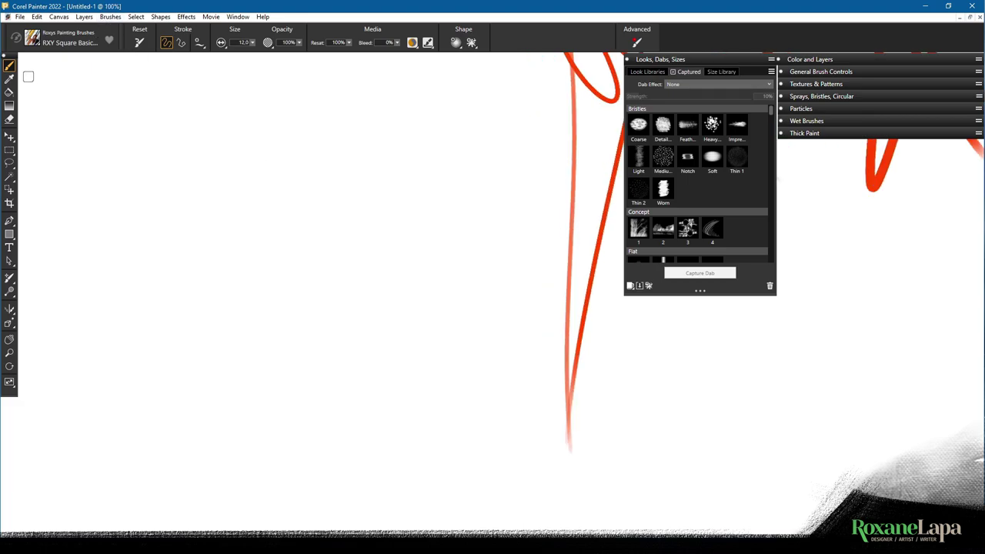
{"action": "left_click", "coordinate": [43, 40]}
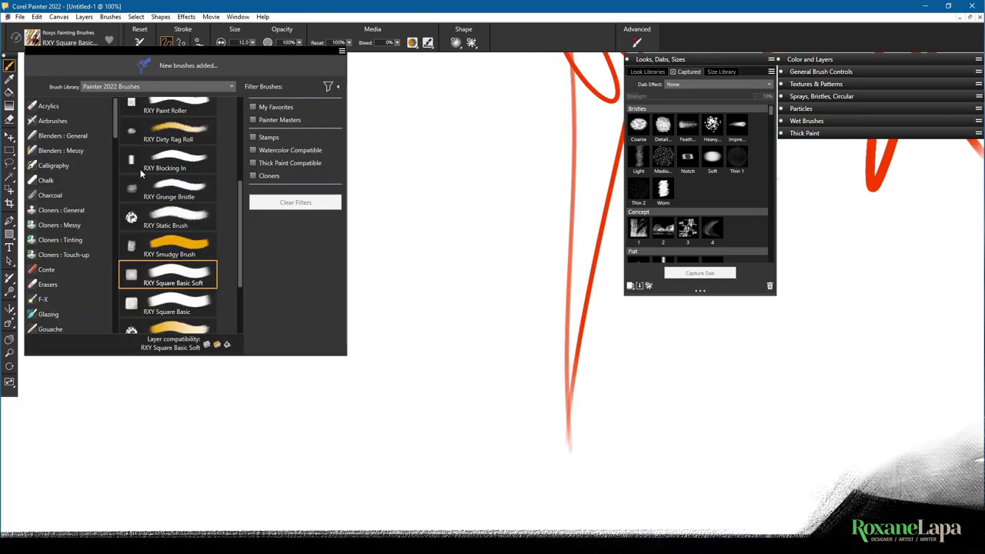
{"action": "left_click", "coordinate": [189, 278]}
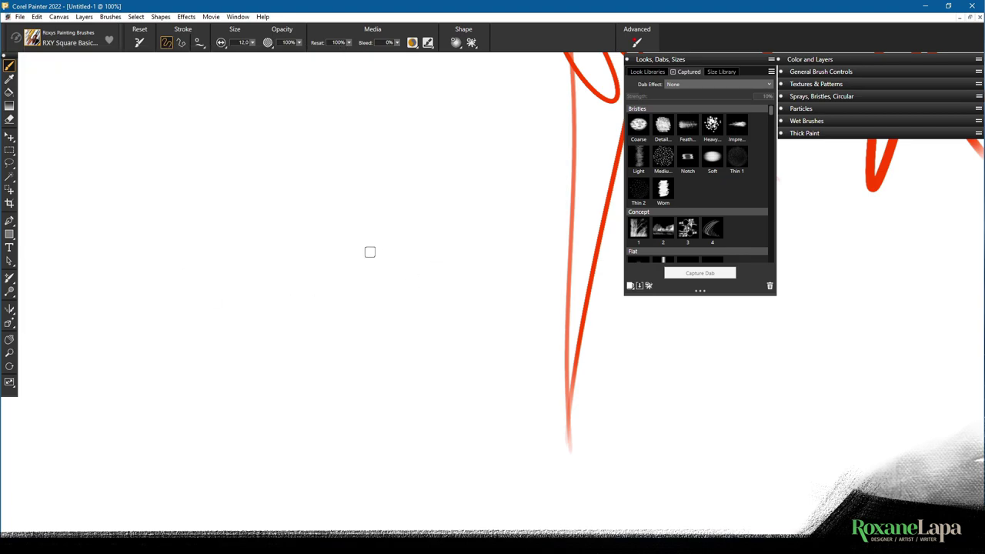
{"action": "left_click_drag", "start_coordinate": [384, 308], "coordinate": [420, 225]}
{"action": "mouse_move", "coordinate": [371, 244]}
{"action": "left_mouse_down"}
{"action": "mouse_move", "coordinate": [389, 276]}
{"action": "mouse_move", "coordinate": [424, 294]}
{"action": "mouse_move", "coordinate": [448, 270]}
{"action": "left_mouse_up"}
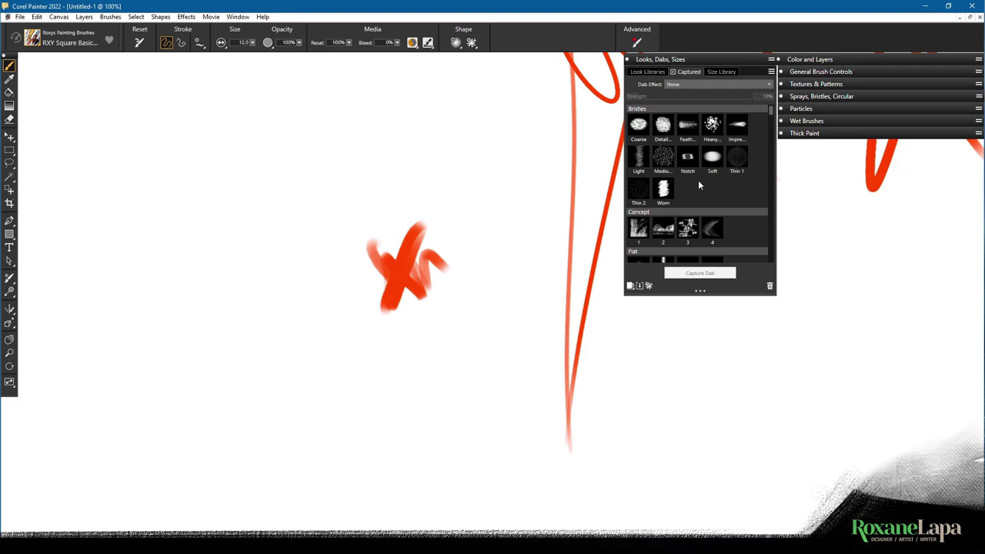
Apply the Soft captured dab, paint soft looped strokes, then reset the brush
{"action": "left_click", "coordinate": [712, 159]}
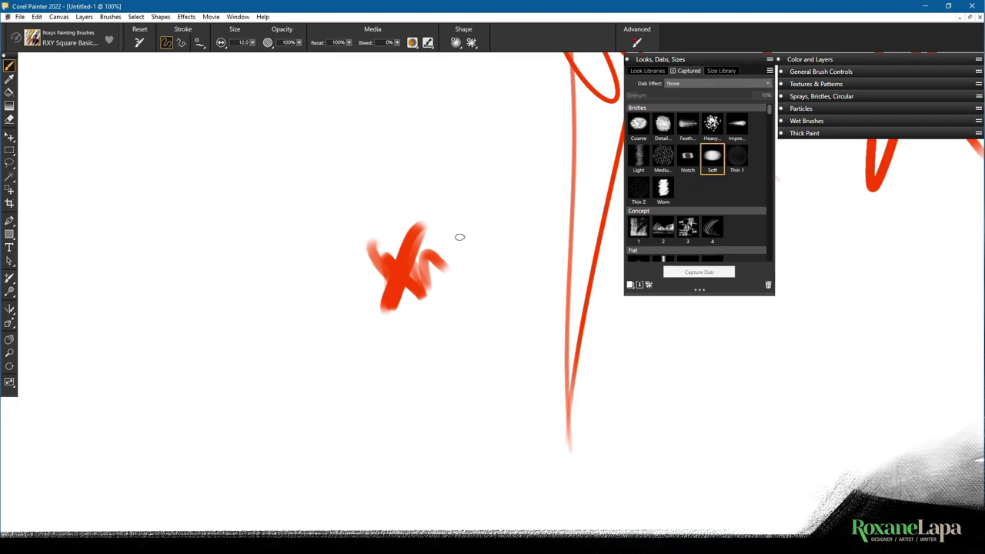
{"action": "mouse_move", "coordinate": [449, 240]}
{"action": "left_mouse_down"}
{"action": "mouse_move", "coordinate": [465, 257]}
{"action": "mouse_move", "coordinate": [440, 269]}
{"action": "mouse_move", "coordinate": [460, 279]}
{"action": "mouse_move", "coordinate": [478, 249]}
{"action": "mouse_move", "coordinate": [507, 293]}
{"action": "left_mouse_up"}
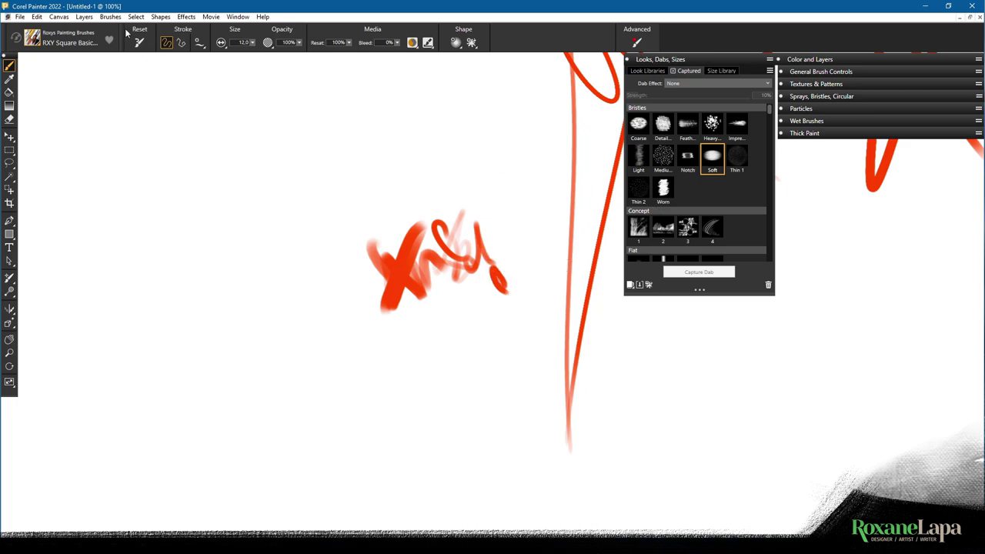
{"action": "left_click", "coordinate": [140, 50]}
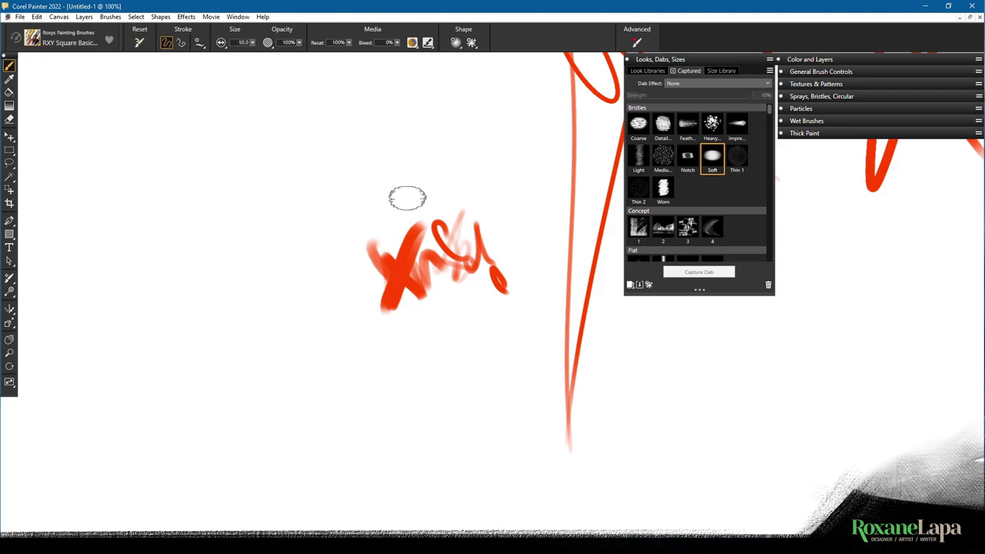